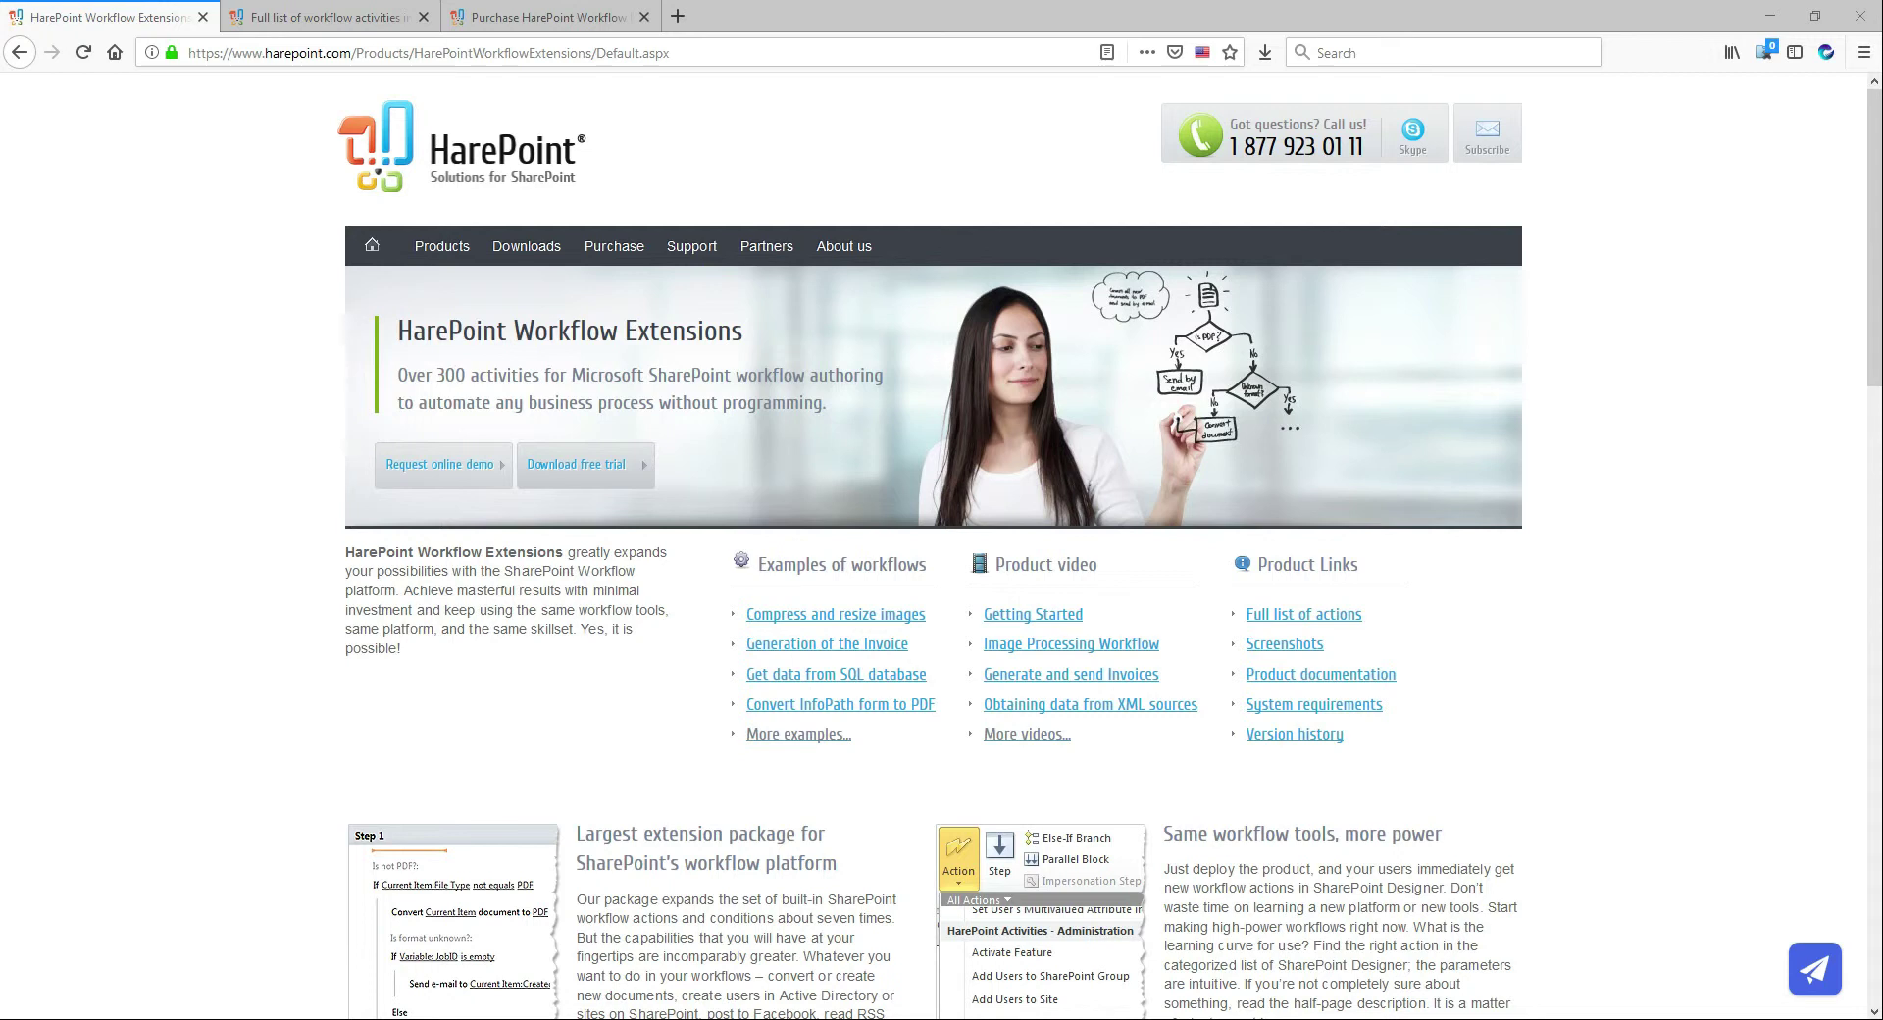
Step: Open the web page with the full list of workflow activities
{"action": "left_click", "coordinate": [285, 14]}
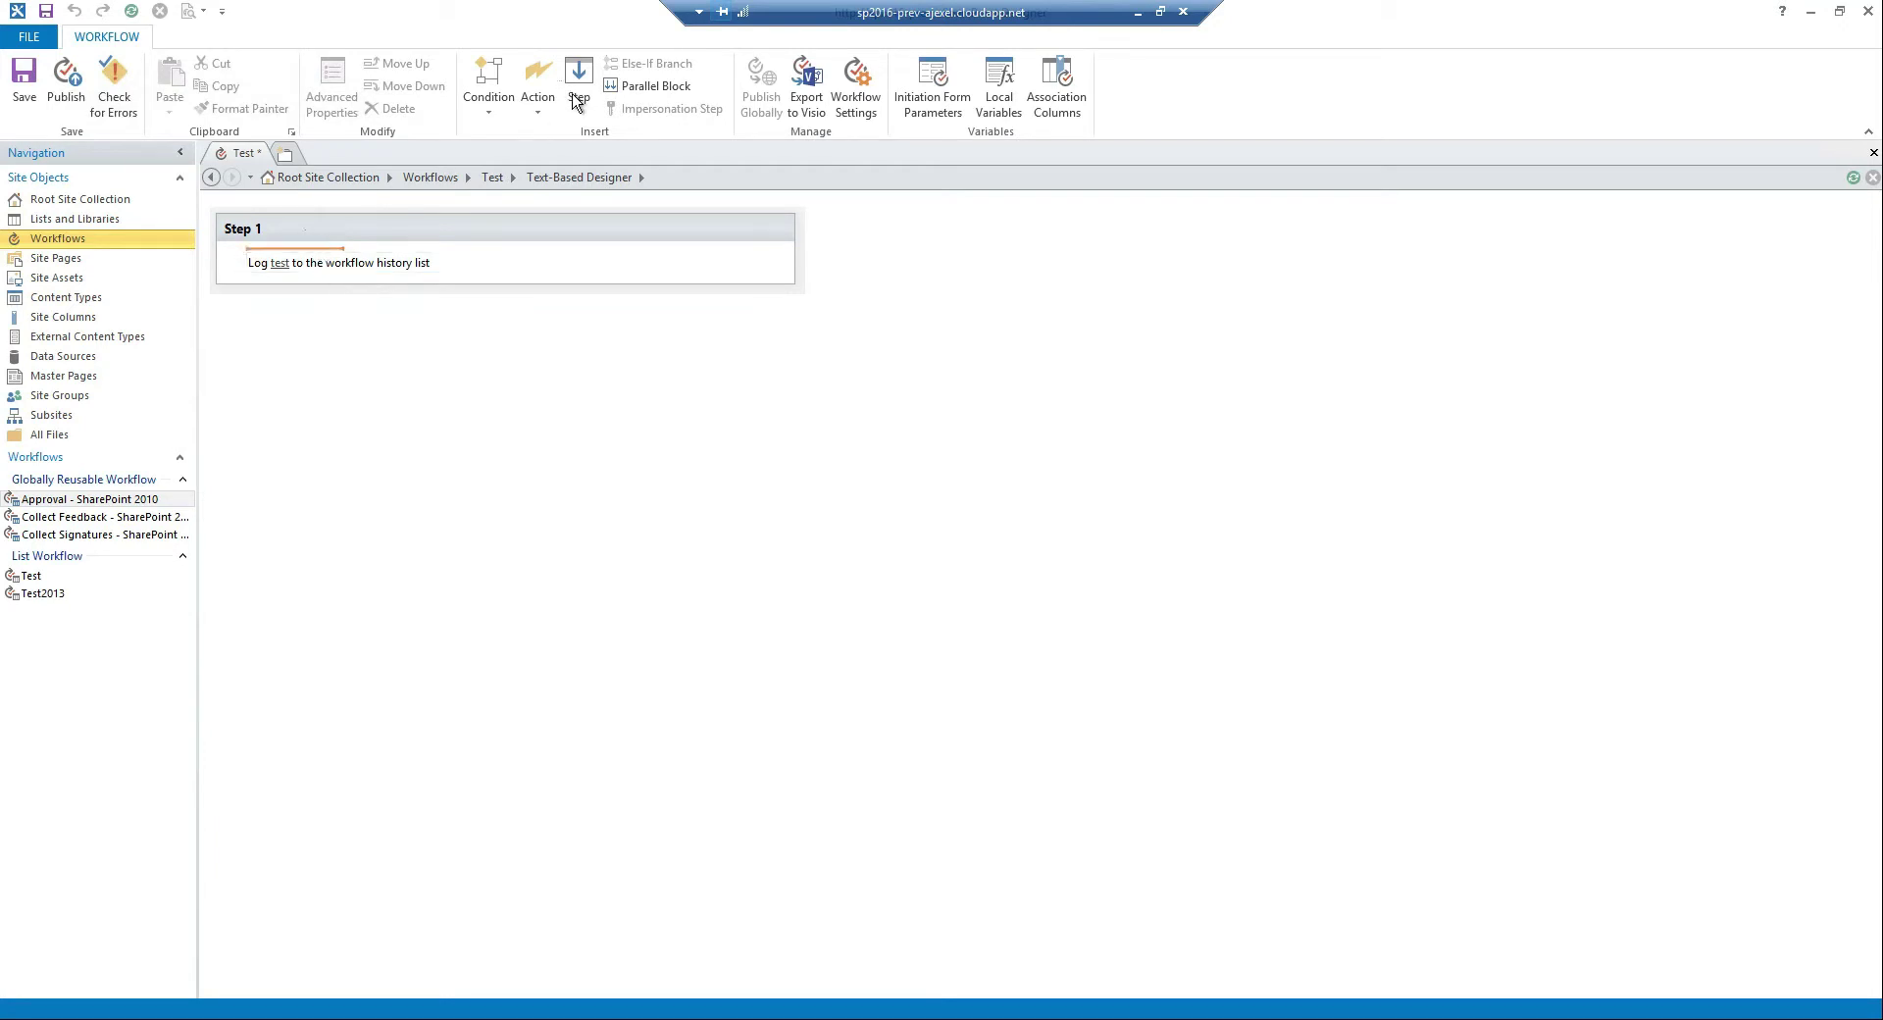
Step: In SharePoint Designer, examine the workflow actions in the HarePoint Active Directory, Administration, Arrays and Date/Time categories
{"action": "left_click", "coordinate": [537, 102]}
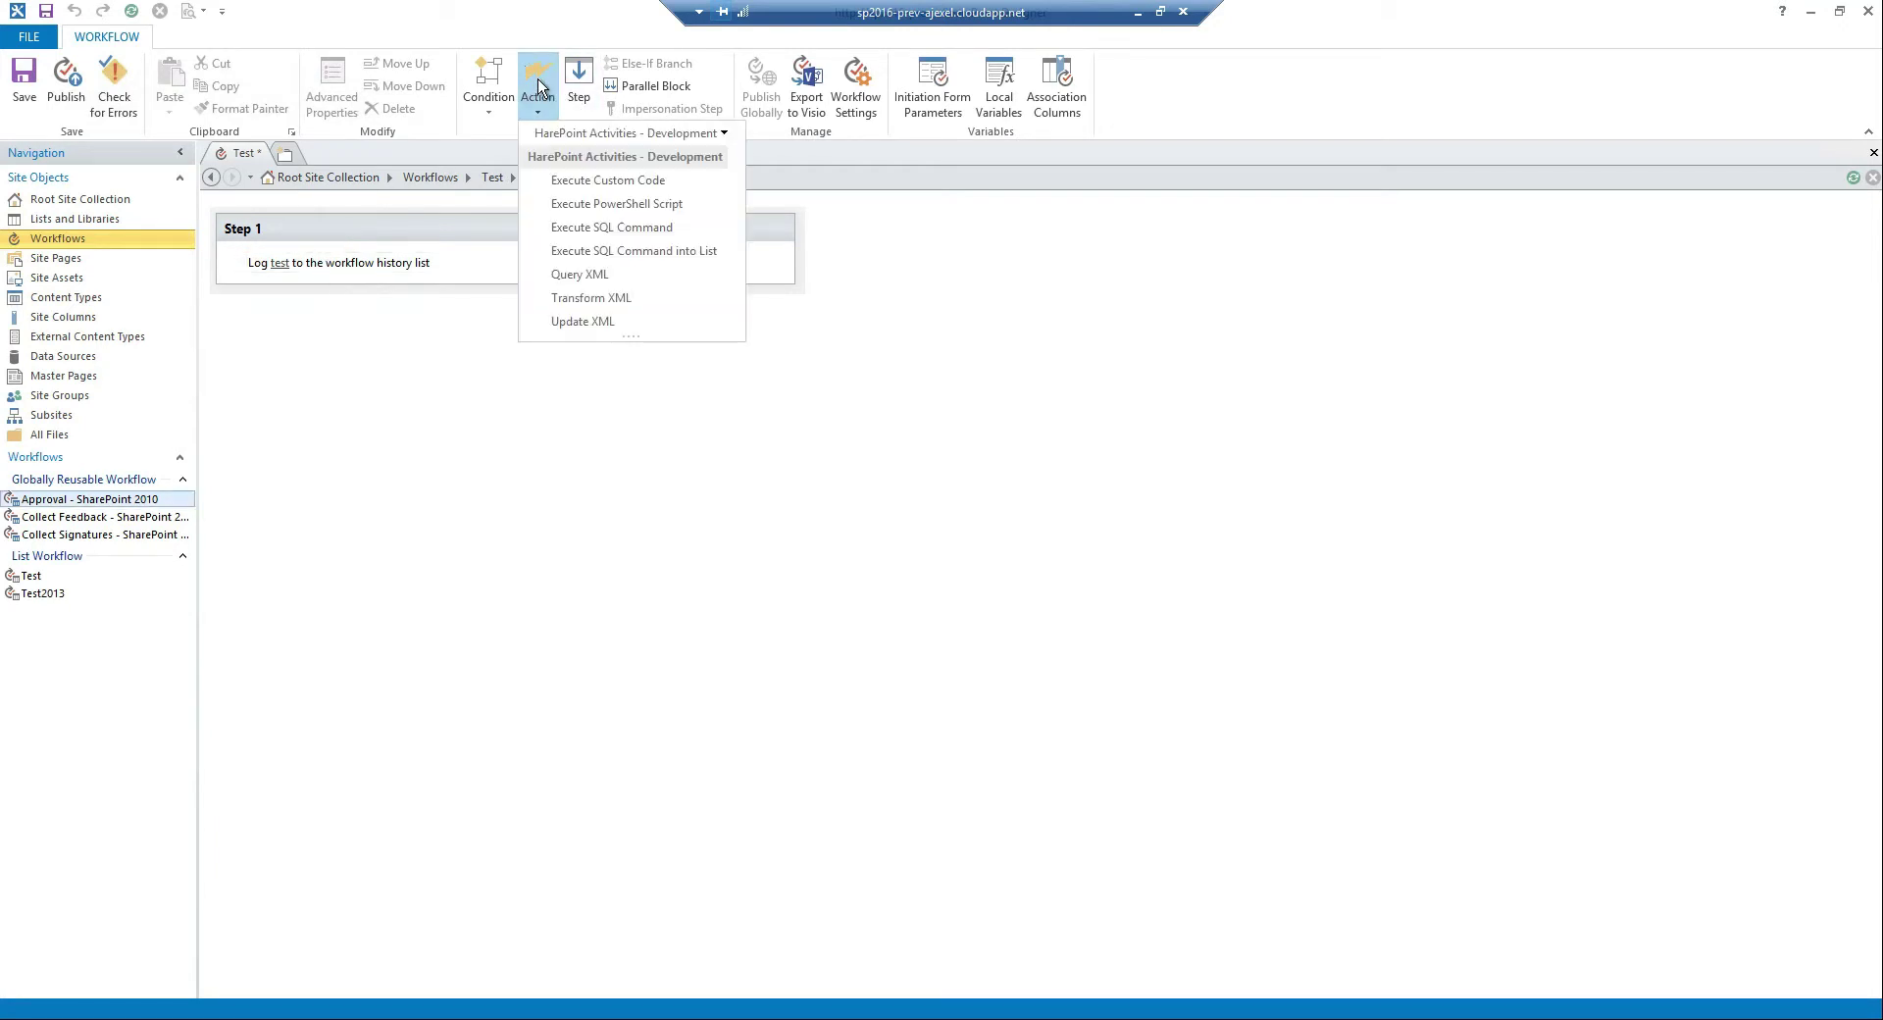
{"action": "left_click", "coordinate": [677, 134]}
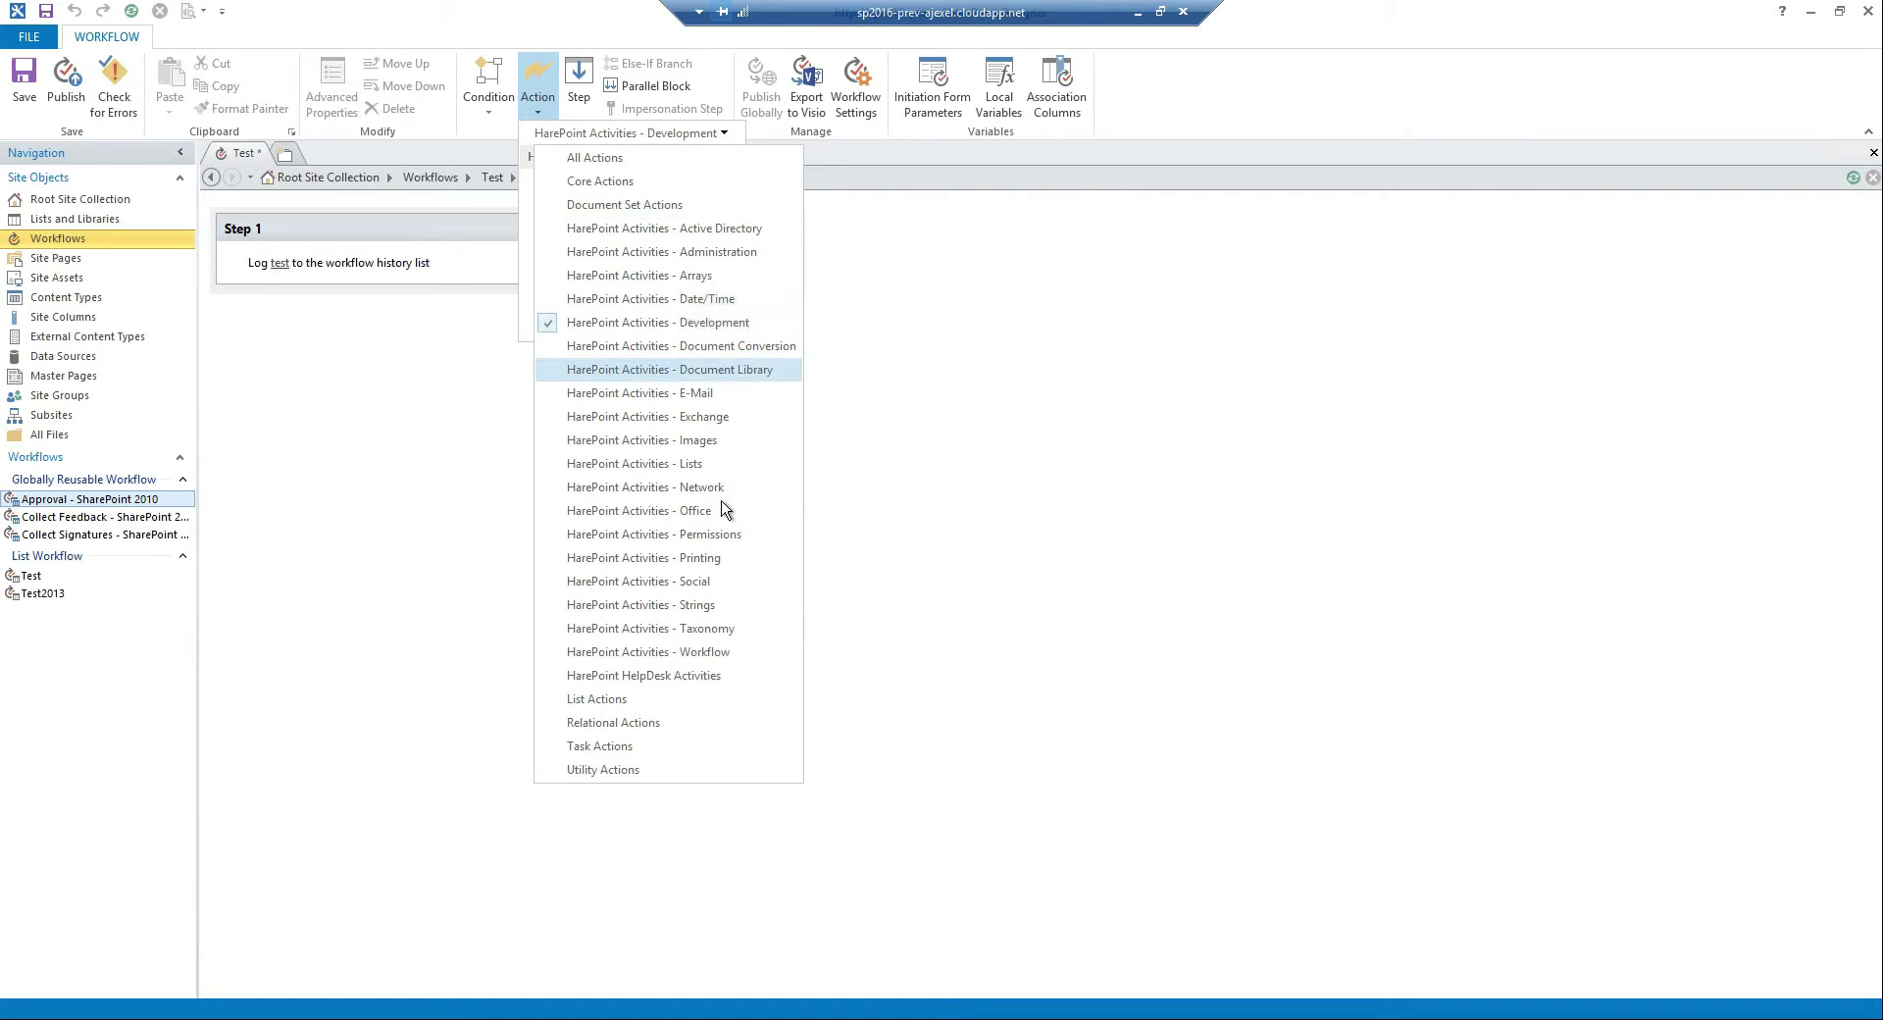
{"action": "left_click", "coordinate": [705, 229]}
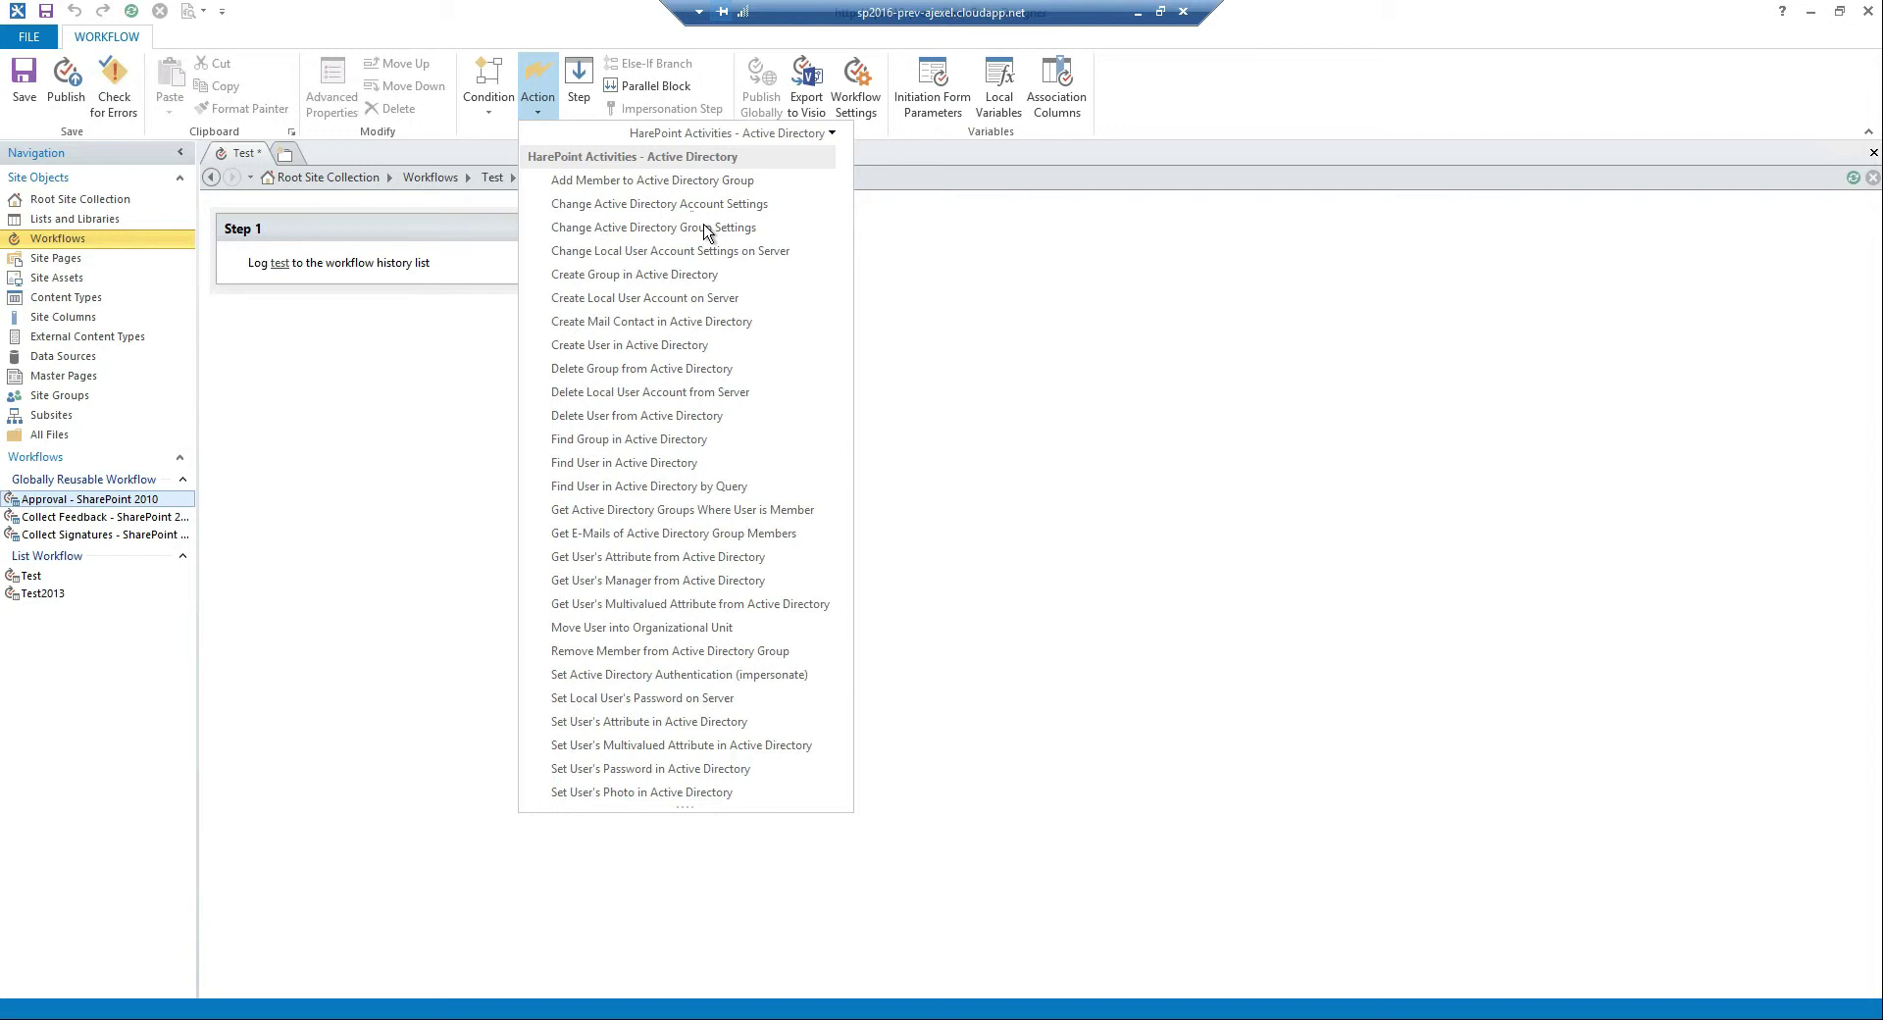
{"action": "left_click", "coordinate": [782, 134]}
{"action": "left_click", "coordinate": [804, 253]}
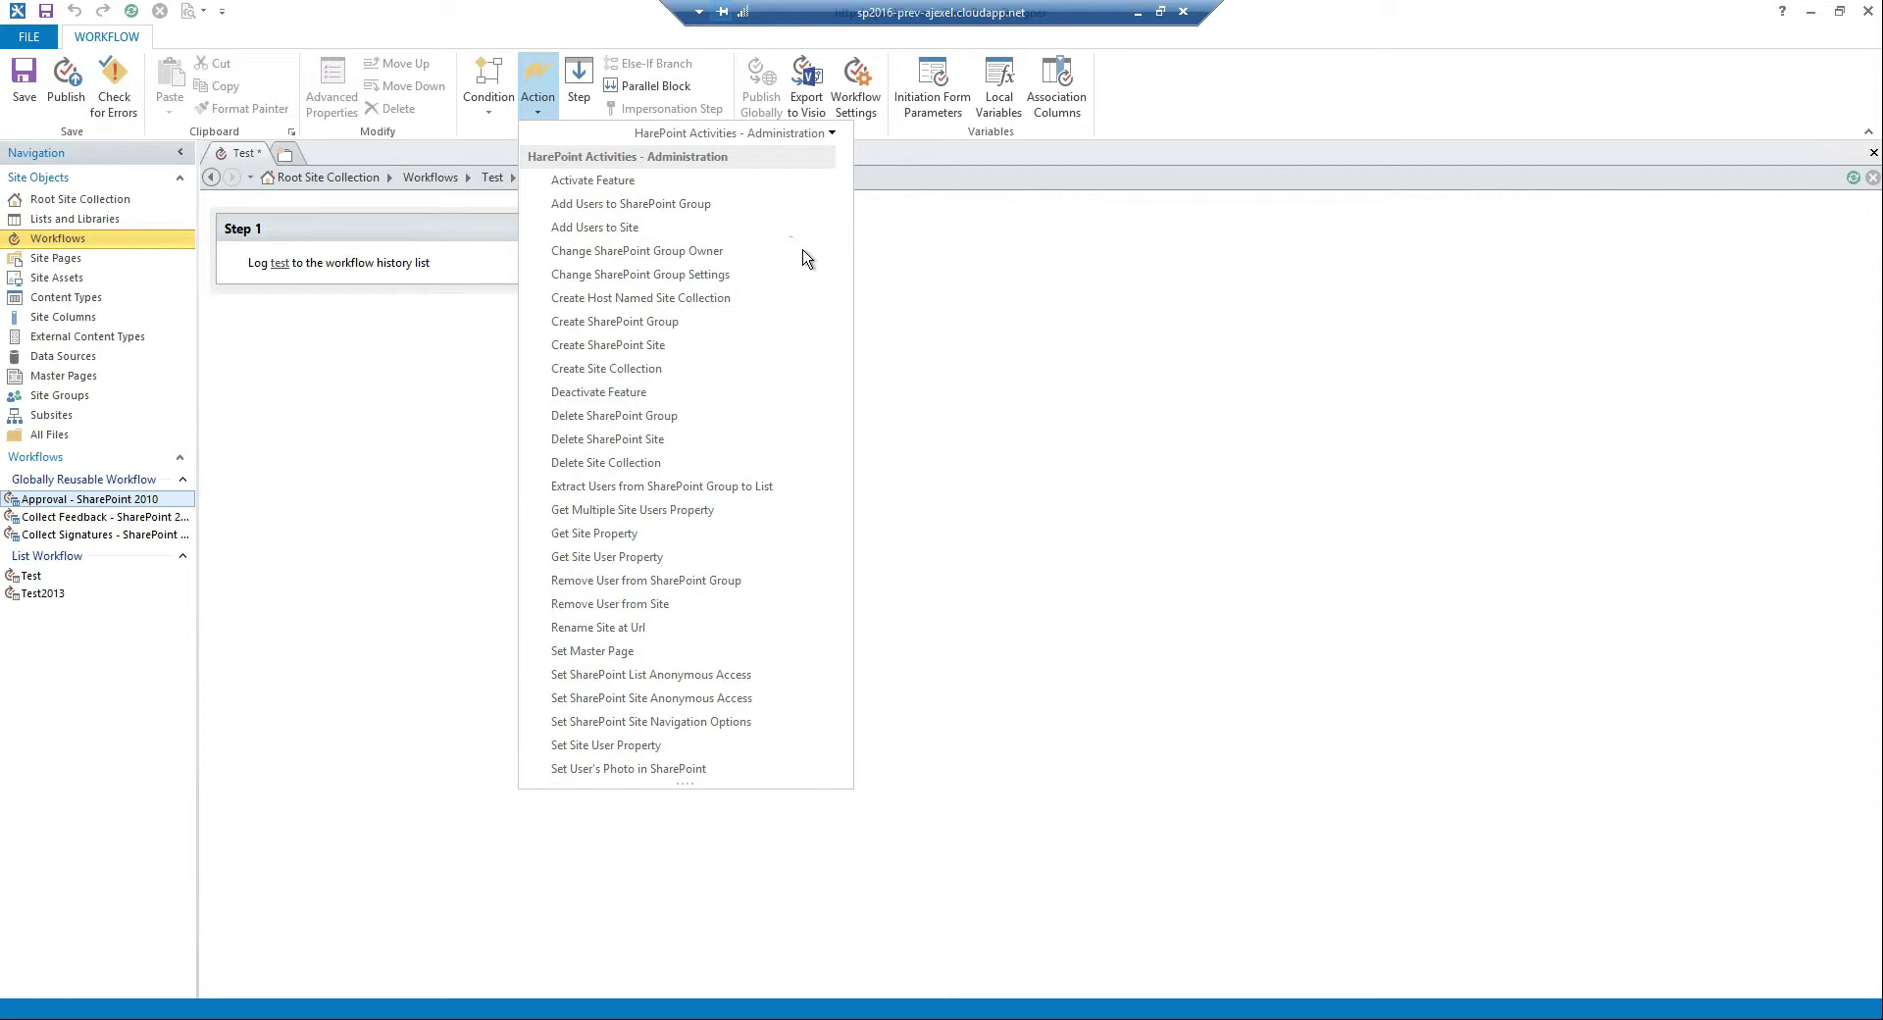
{"action": "left_click", "coordinate": [794, 133]}
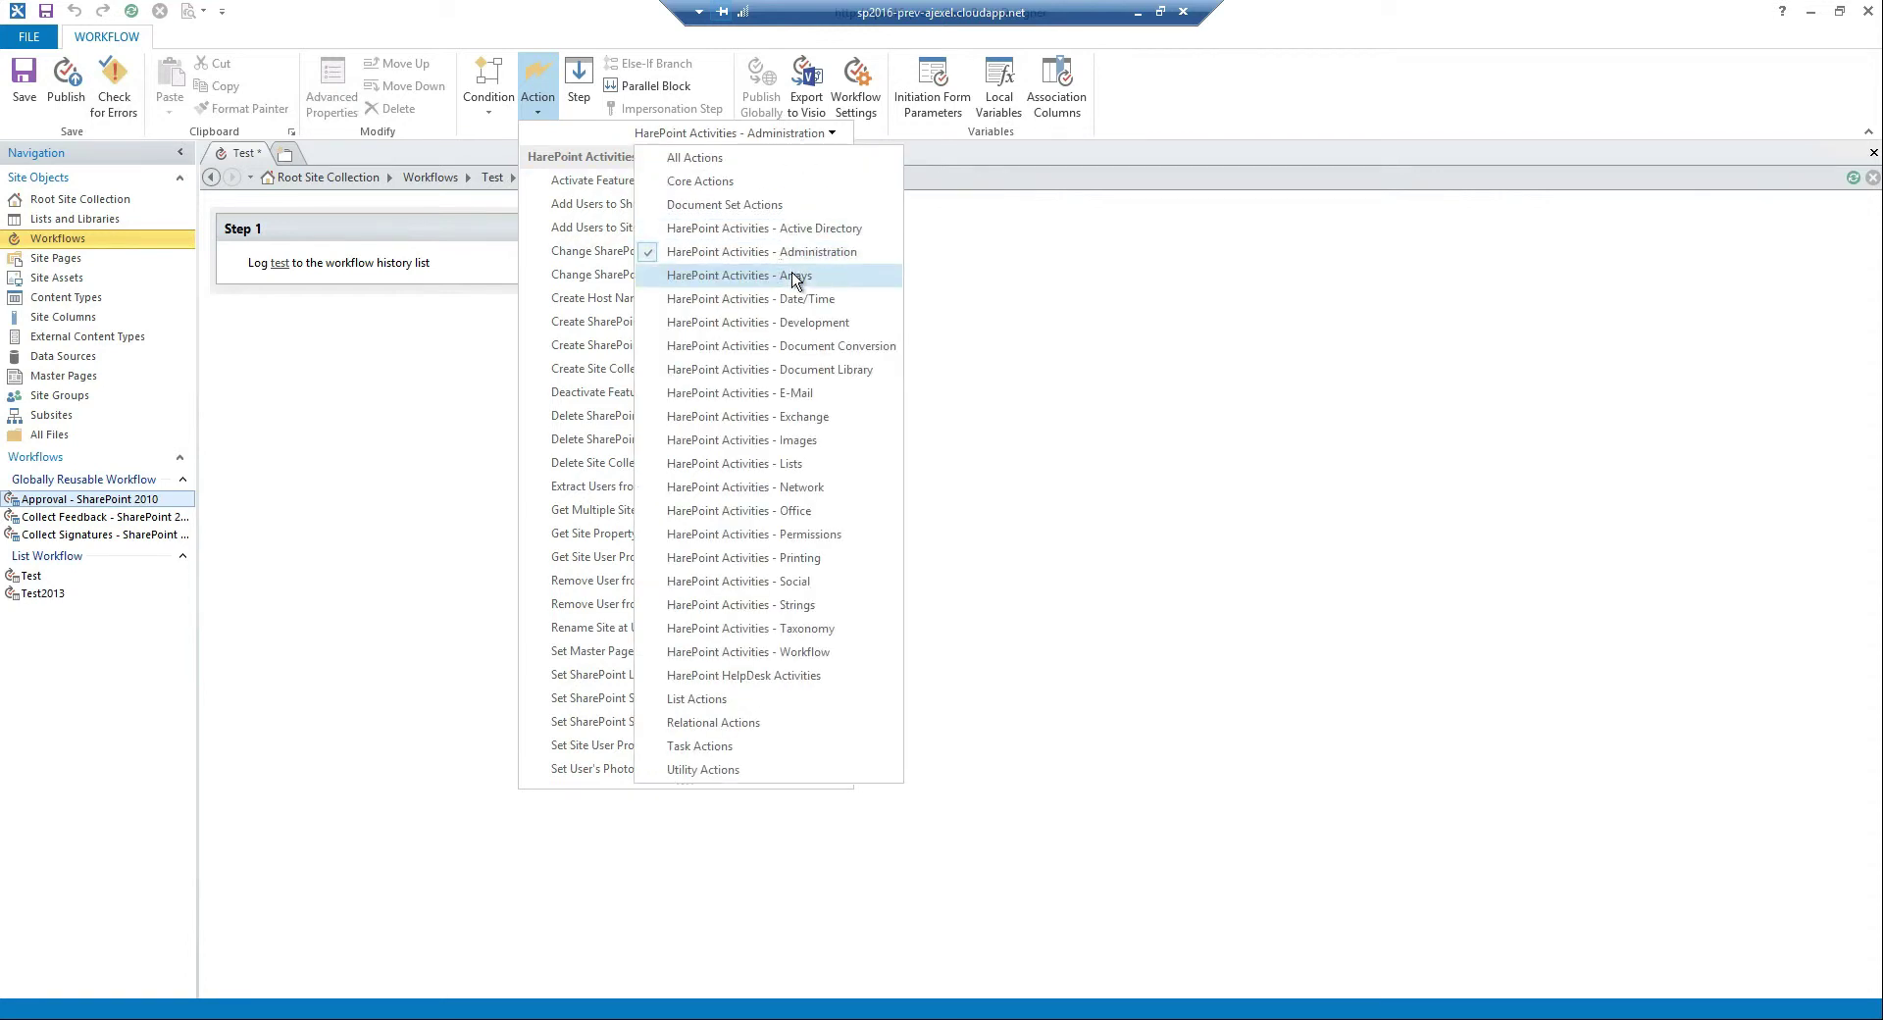
{"action": "left_click", "coordinate": [793, 274]}
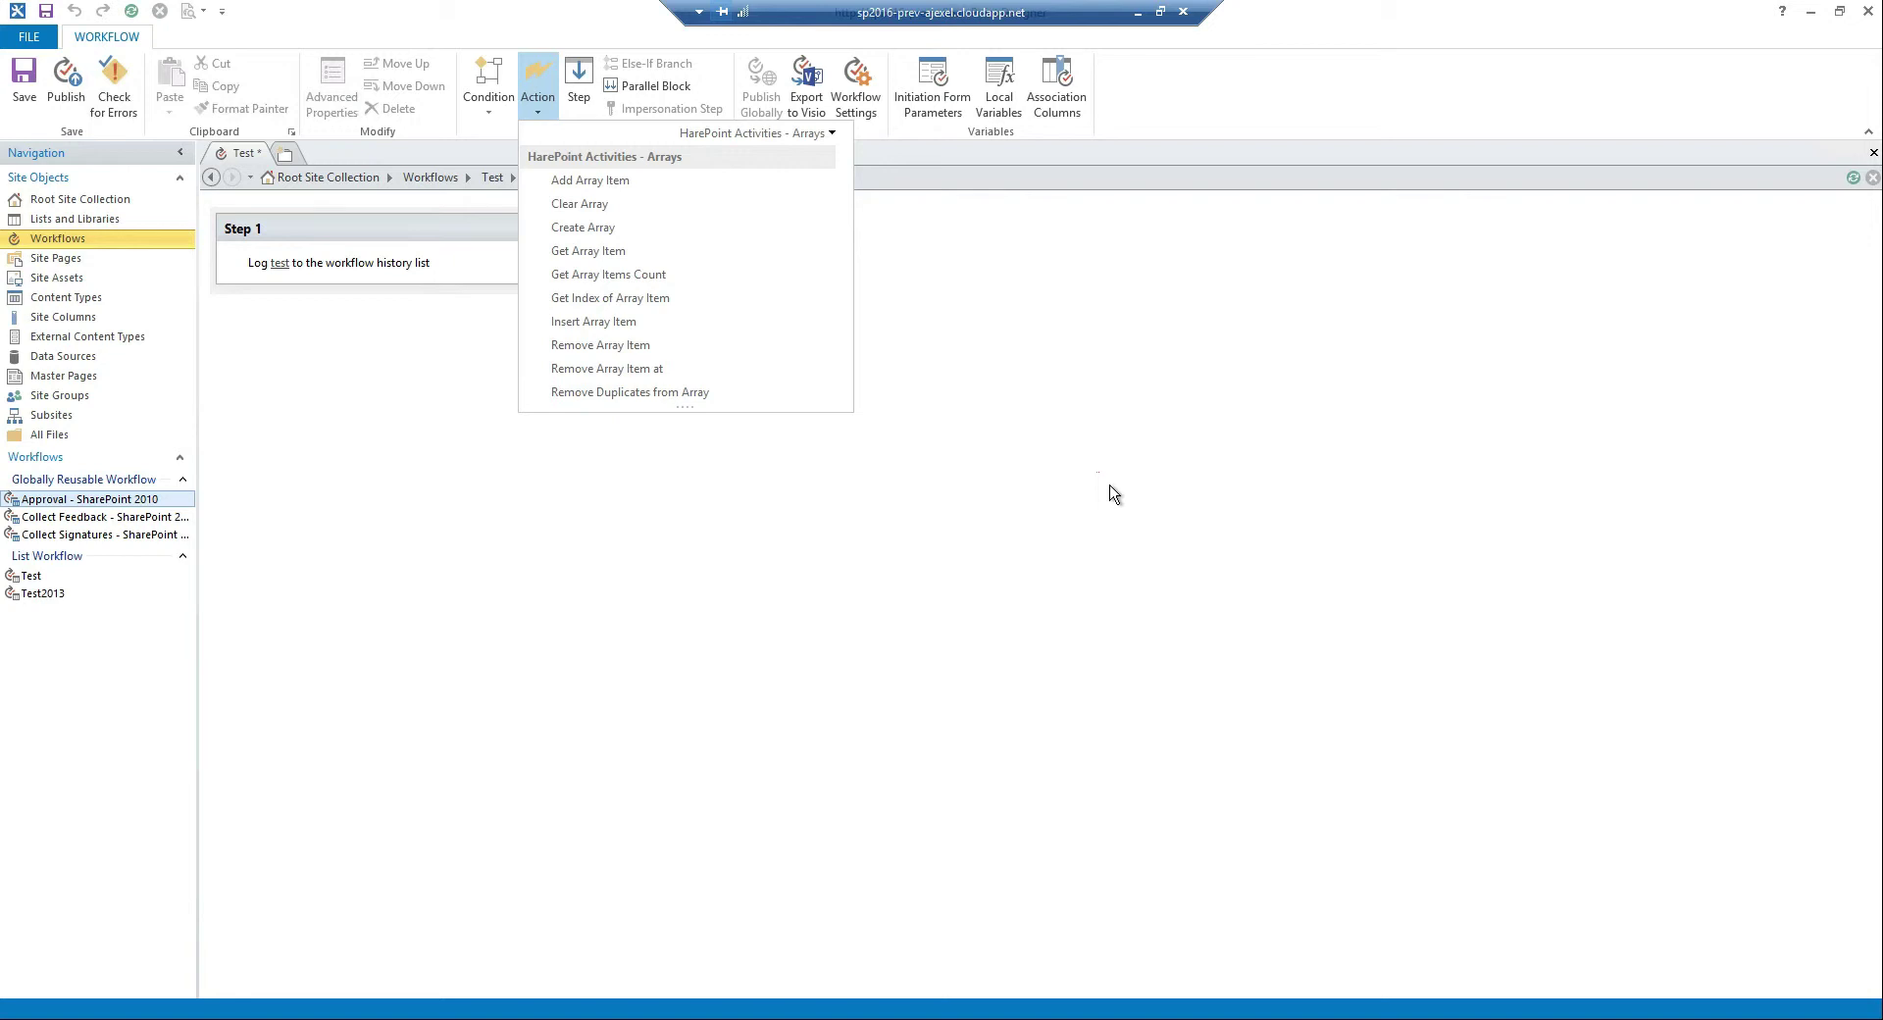
{"action": "left_click", "coordinate": [791, 135]}
{"action": "left_click", "coordinate": [833, 300]}
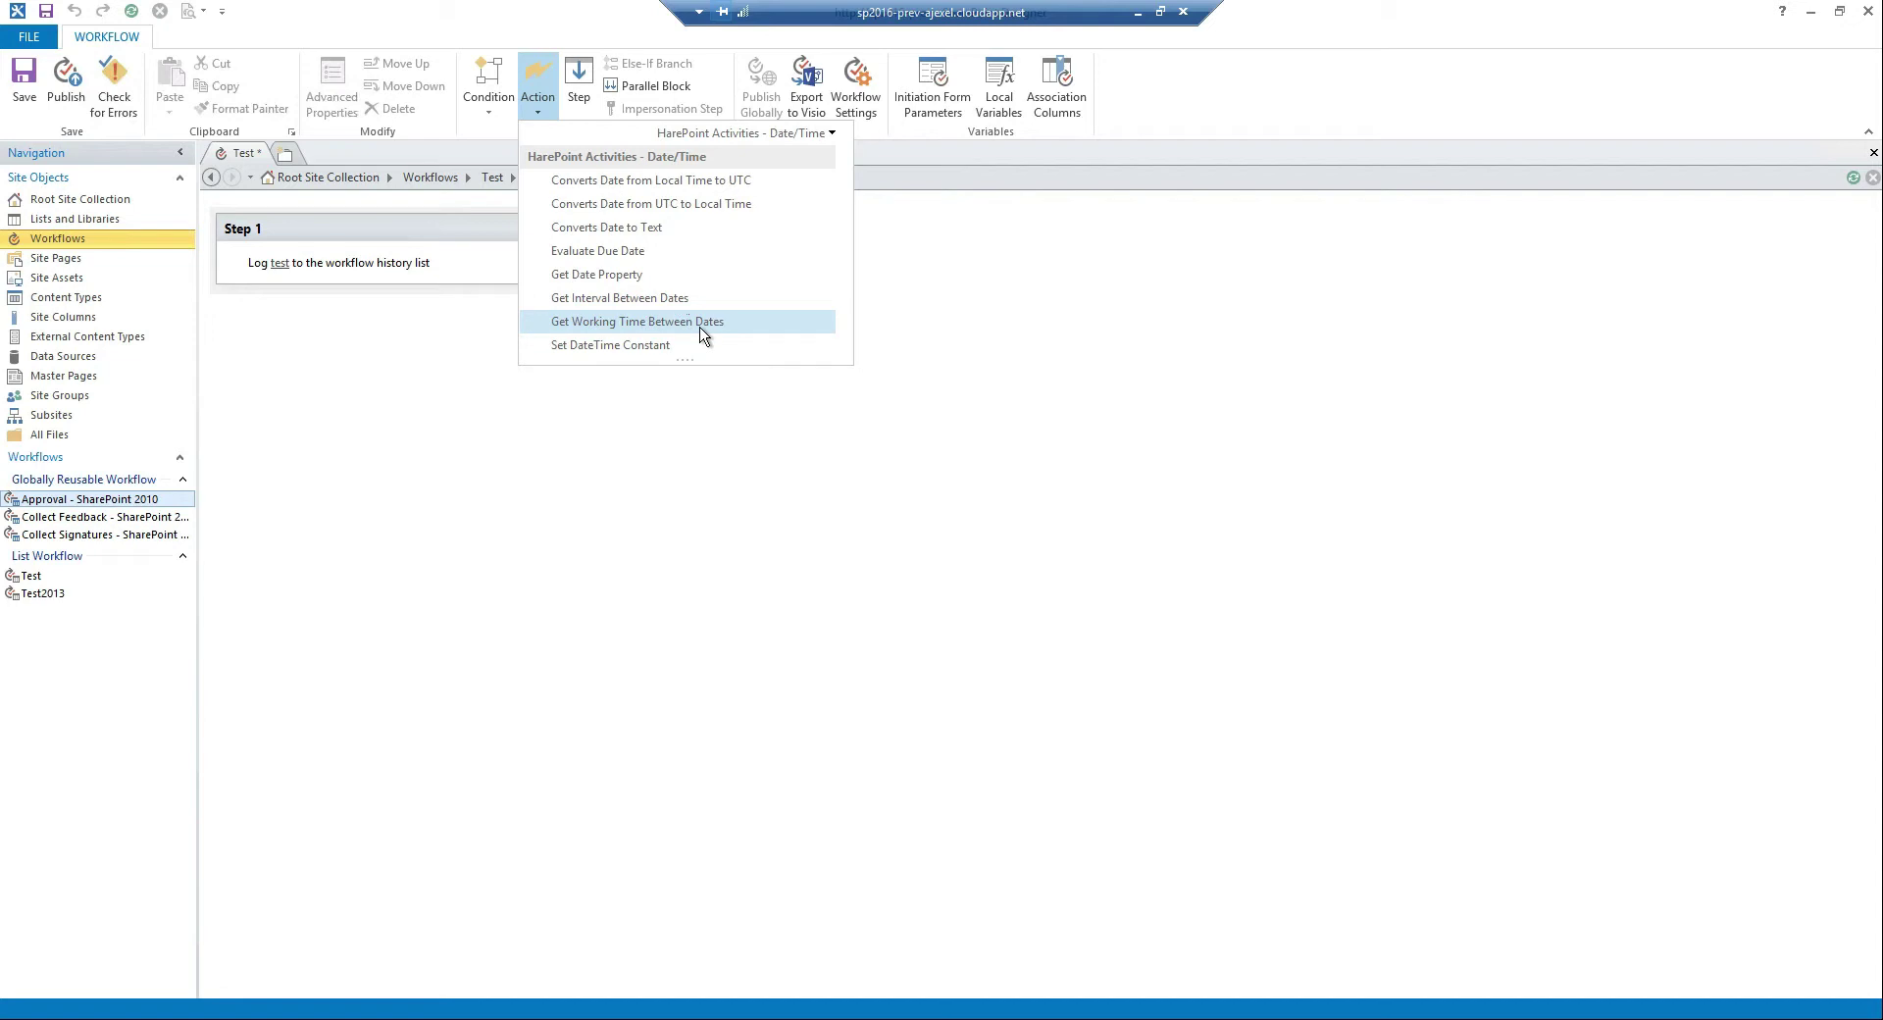
Step: Add the Execute SQL Command action from the HarePoint Development category to Step 1, ahead of the log action
{"action": "left_click", "coordinate": [808, 135]}
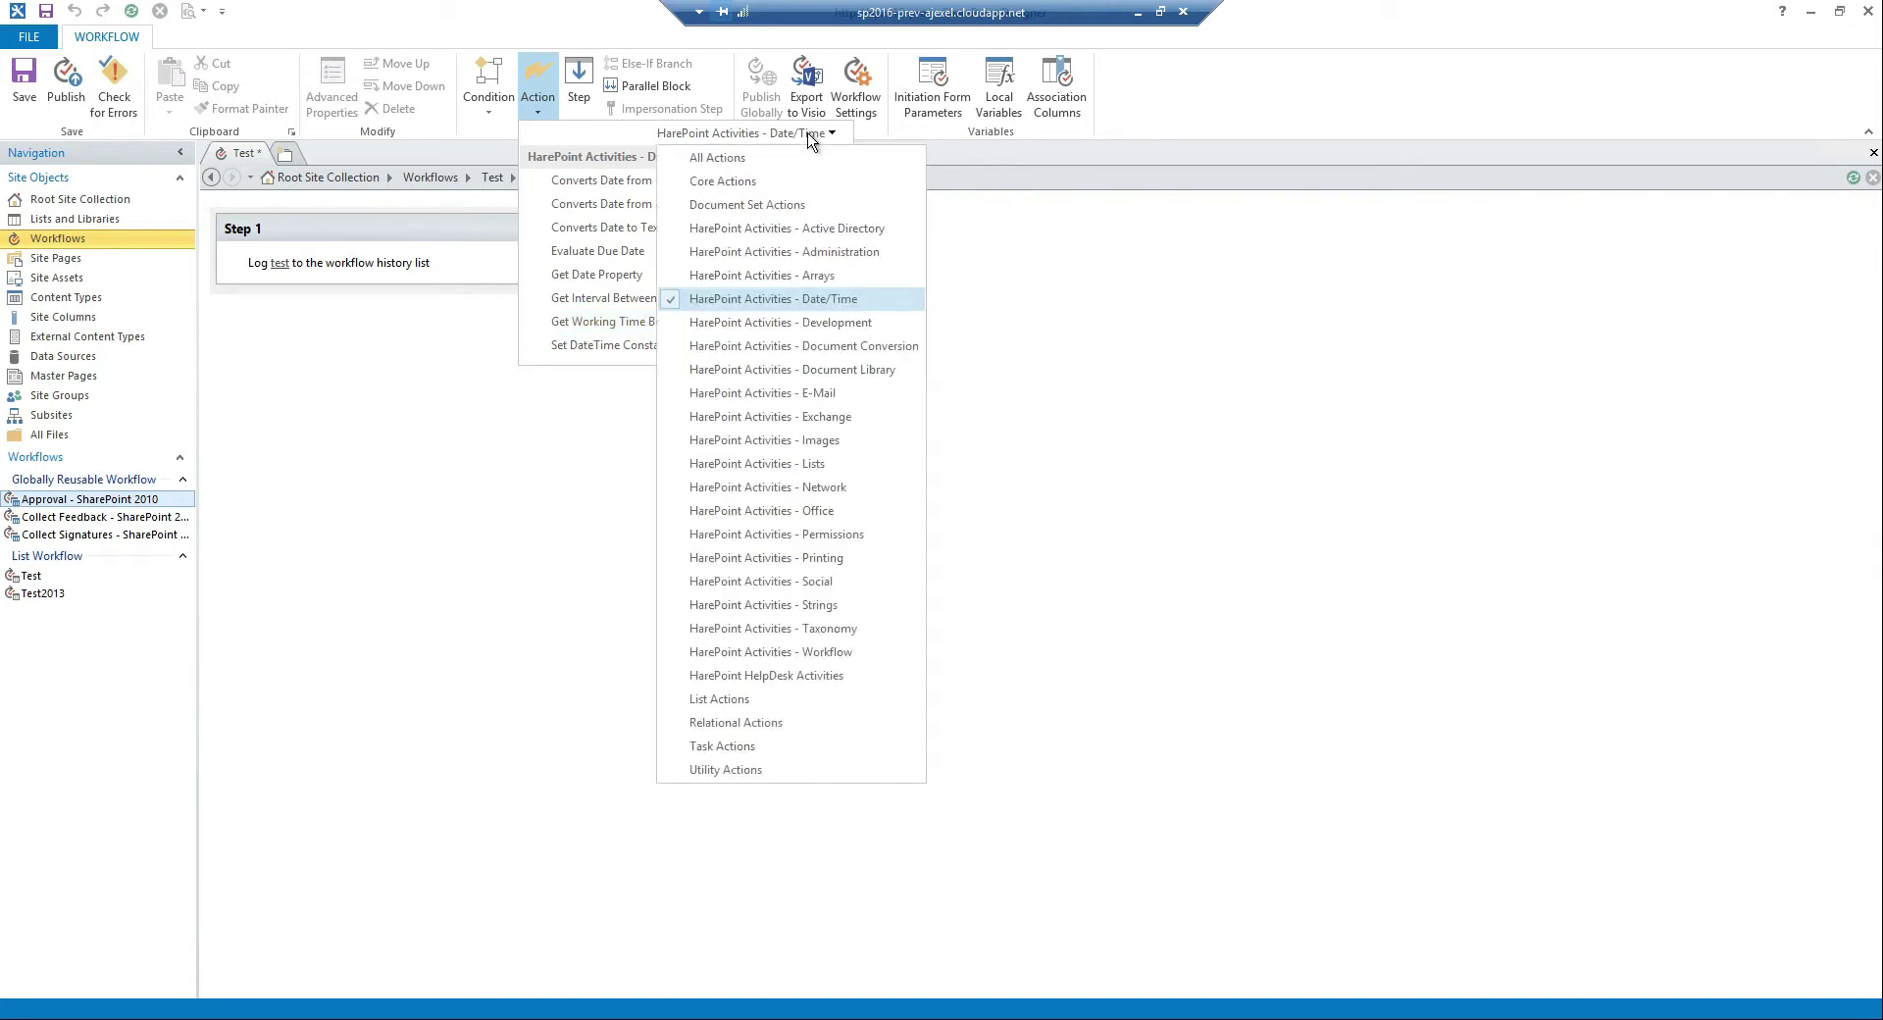
{"action": "left_click", "coordinate": [825, 324]}
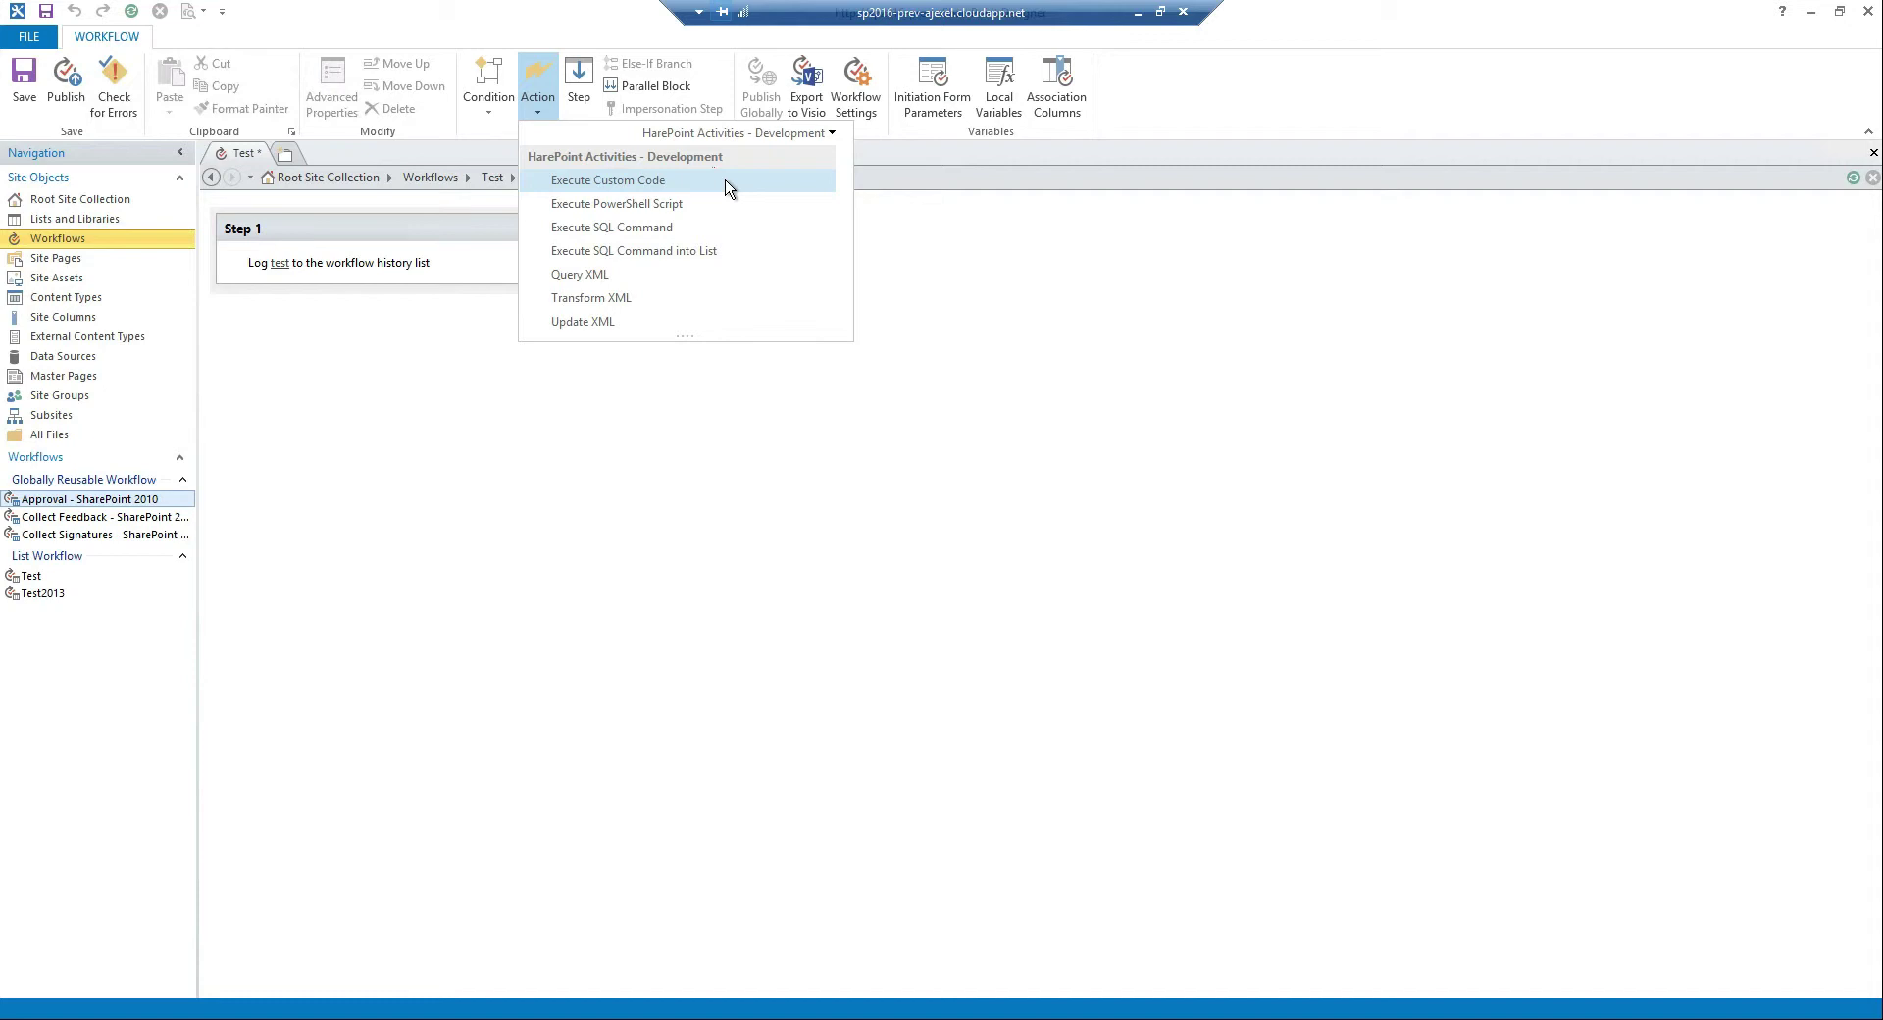
{"action": "left_click", "coordinate": [663, 235]}
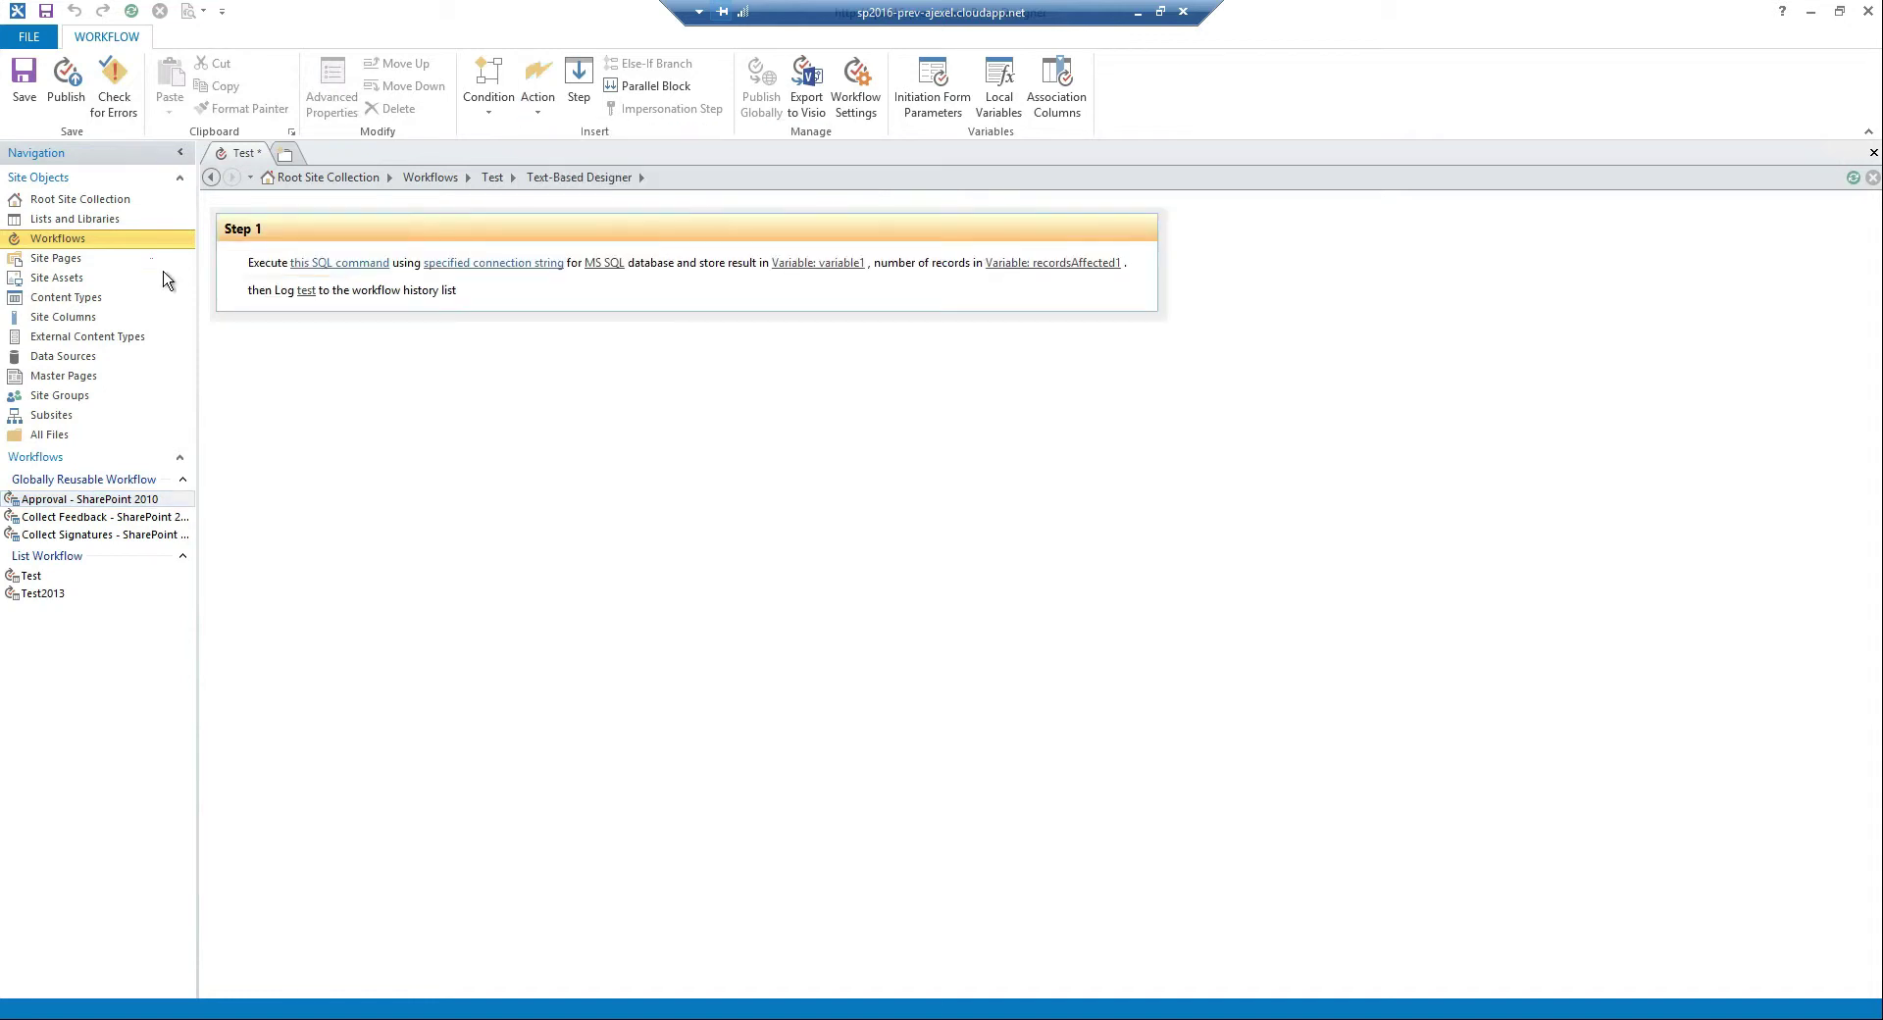
Step: Inspect the SQL action's command text editor and the database types it can be run against
{"action": "left_click", "coordinate": [312, 265]}
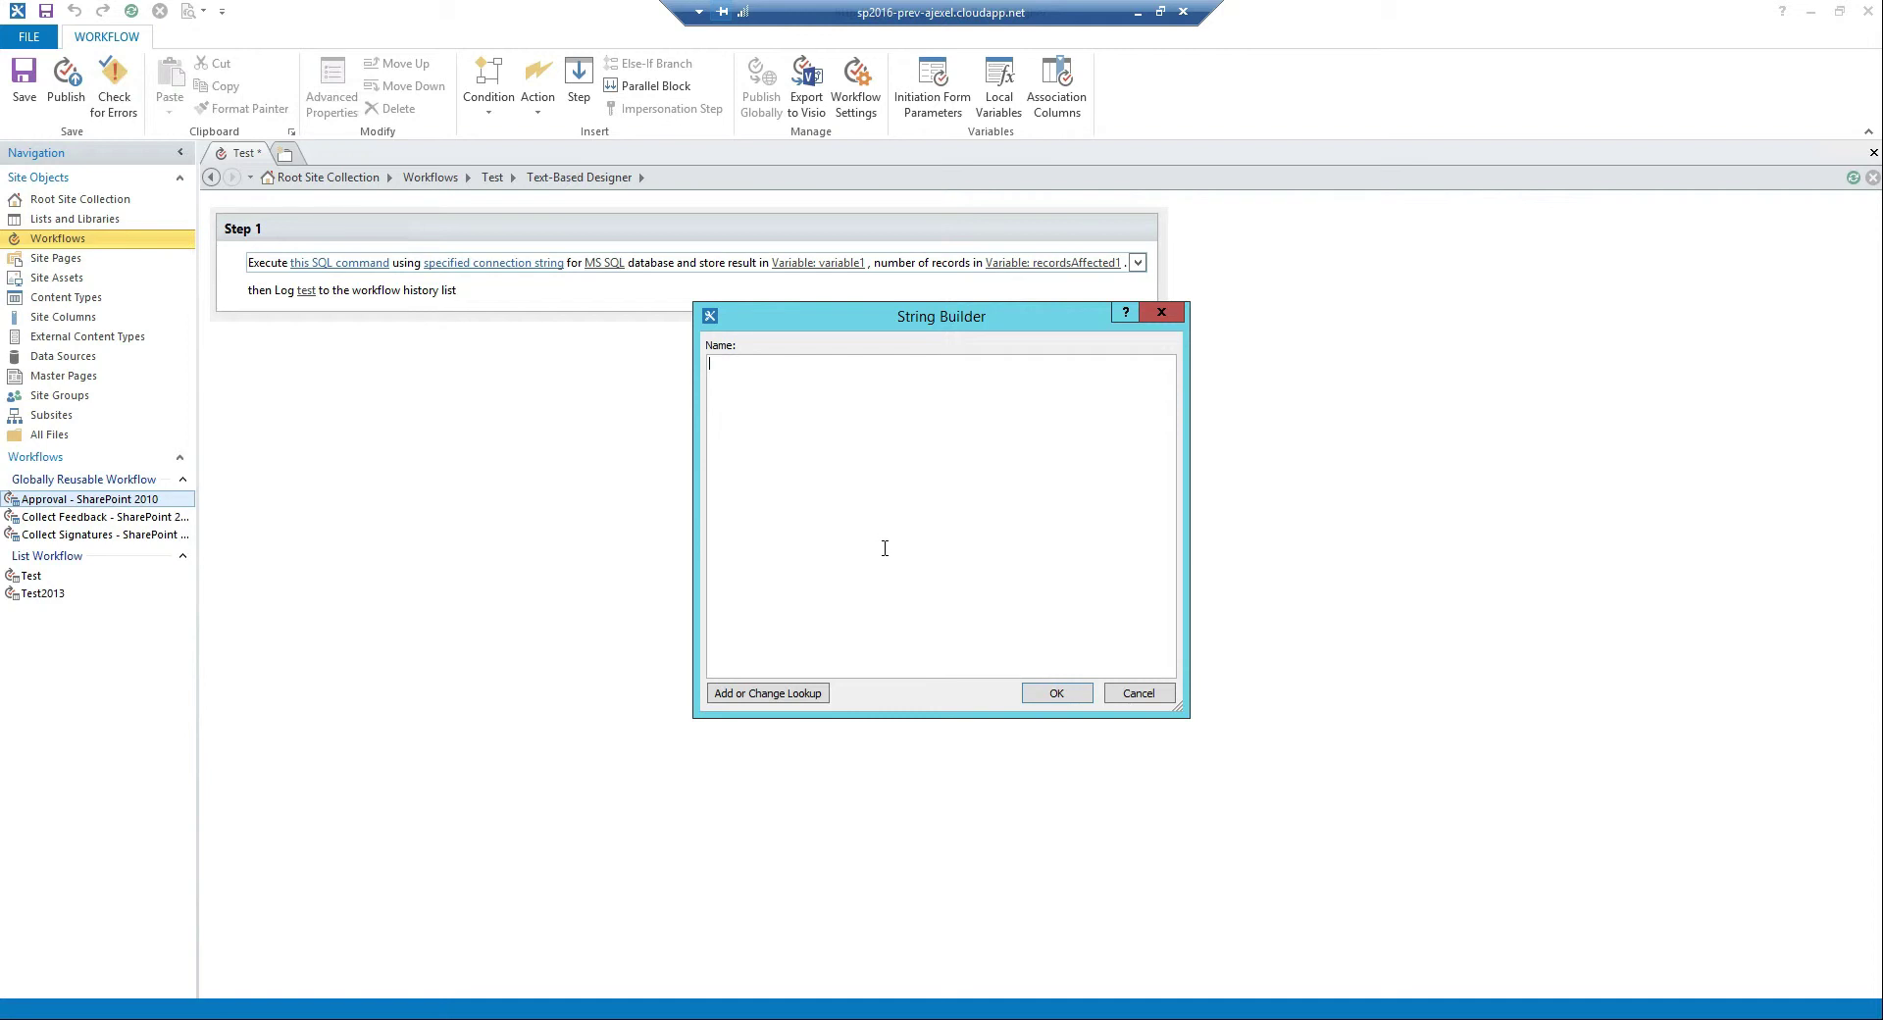
{"action": "left_click", "coordinate": [1161, 312]}
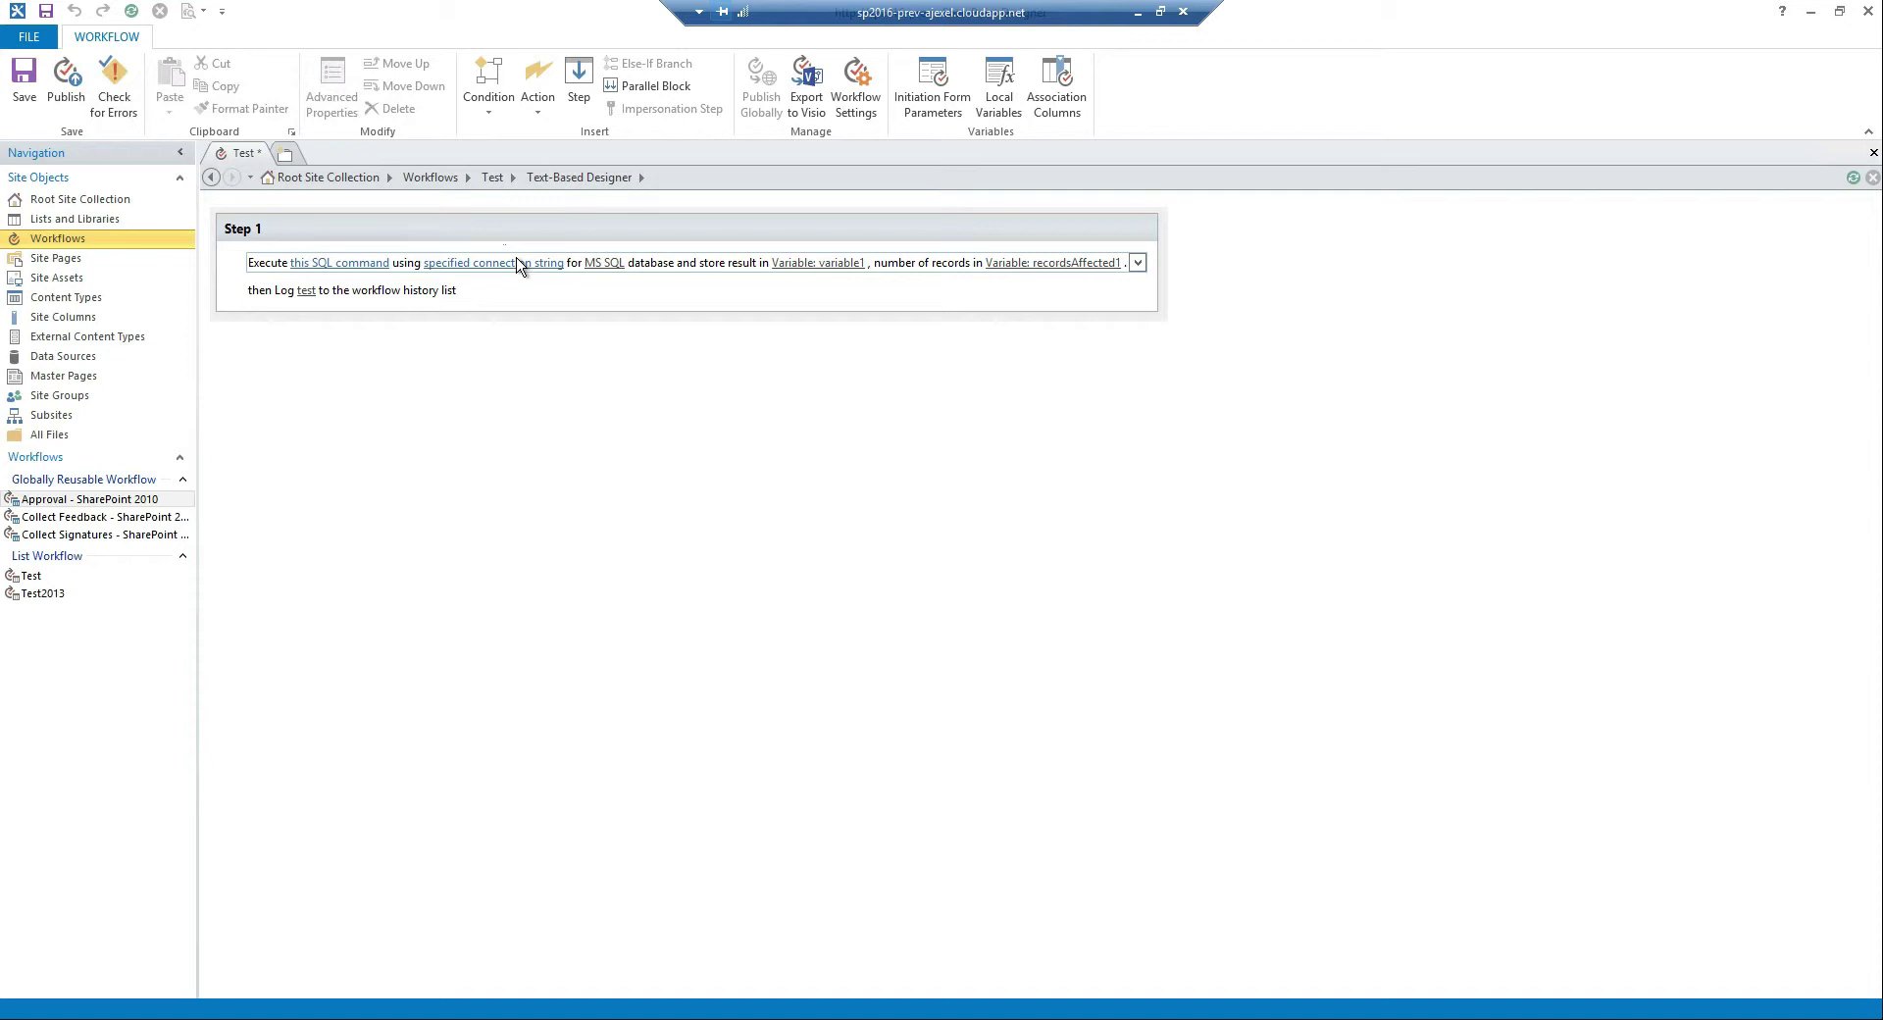
{"action": "left_click", "coordinate": [593, 265]}
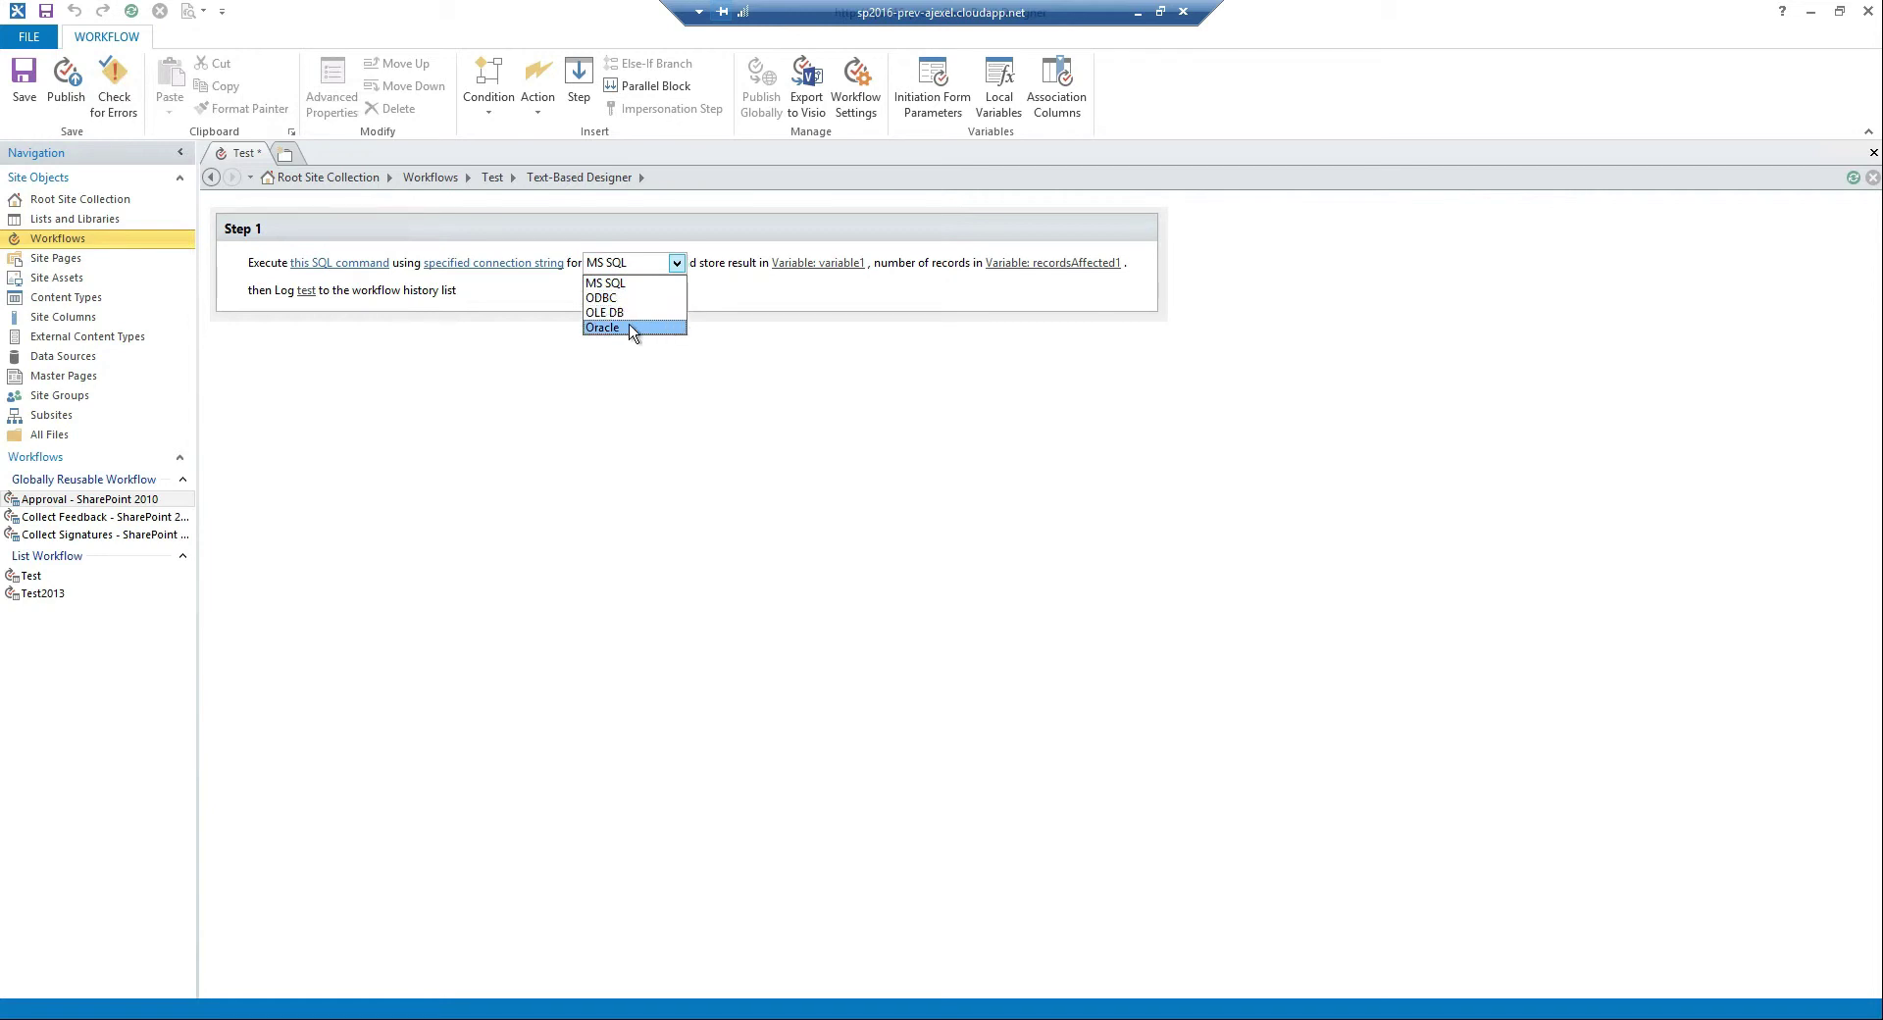
{"action": "left_click", "coordinate": [736, 307]}
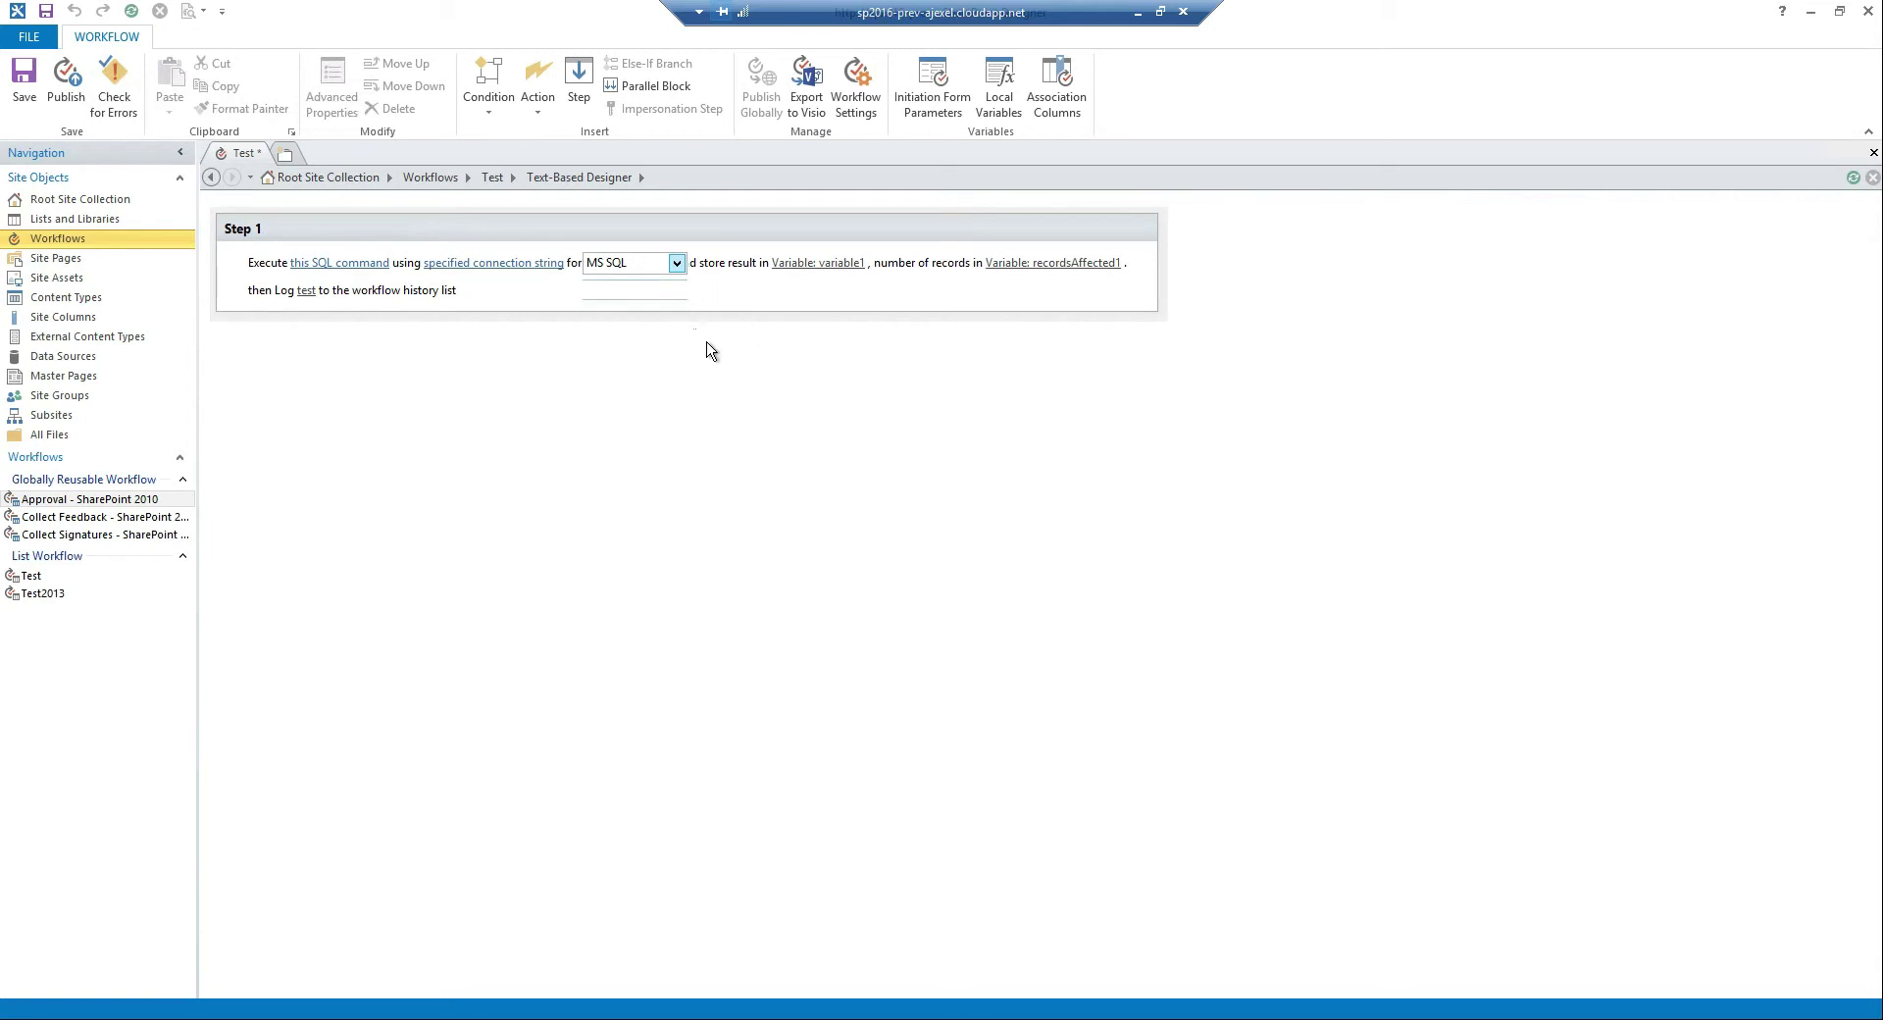
Step: Examine the workflow actions in the HarePoint Document Conversion and Document Library categories
{"action": "left_click", "coordinate": [538, 98]}
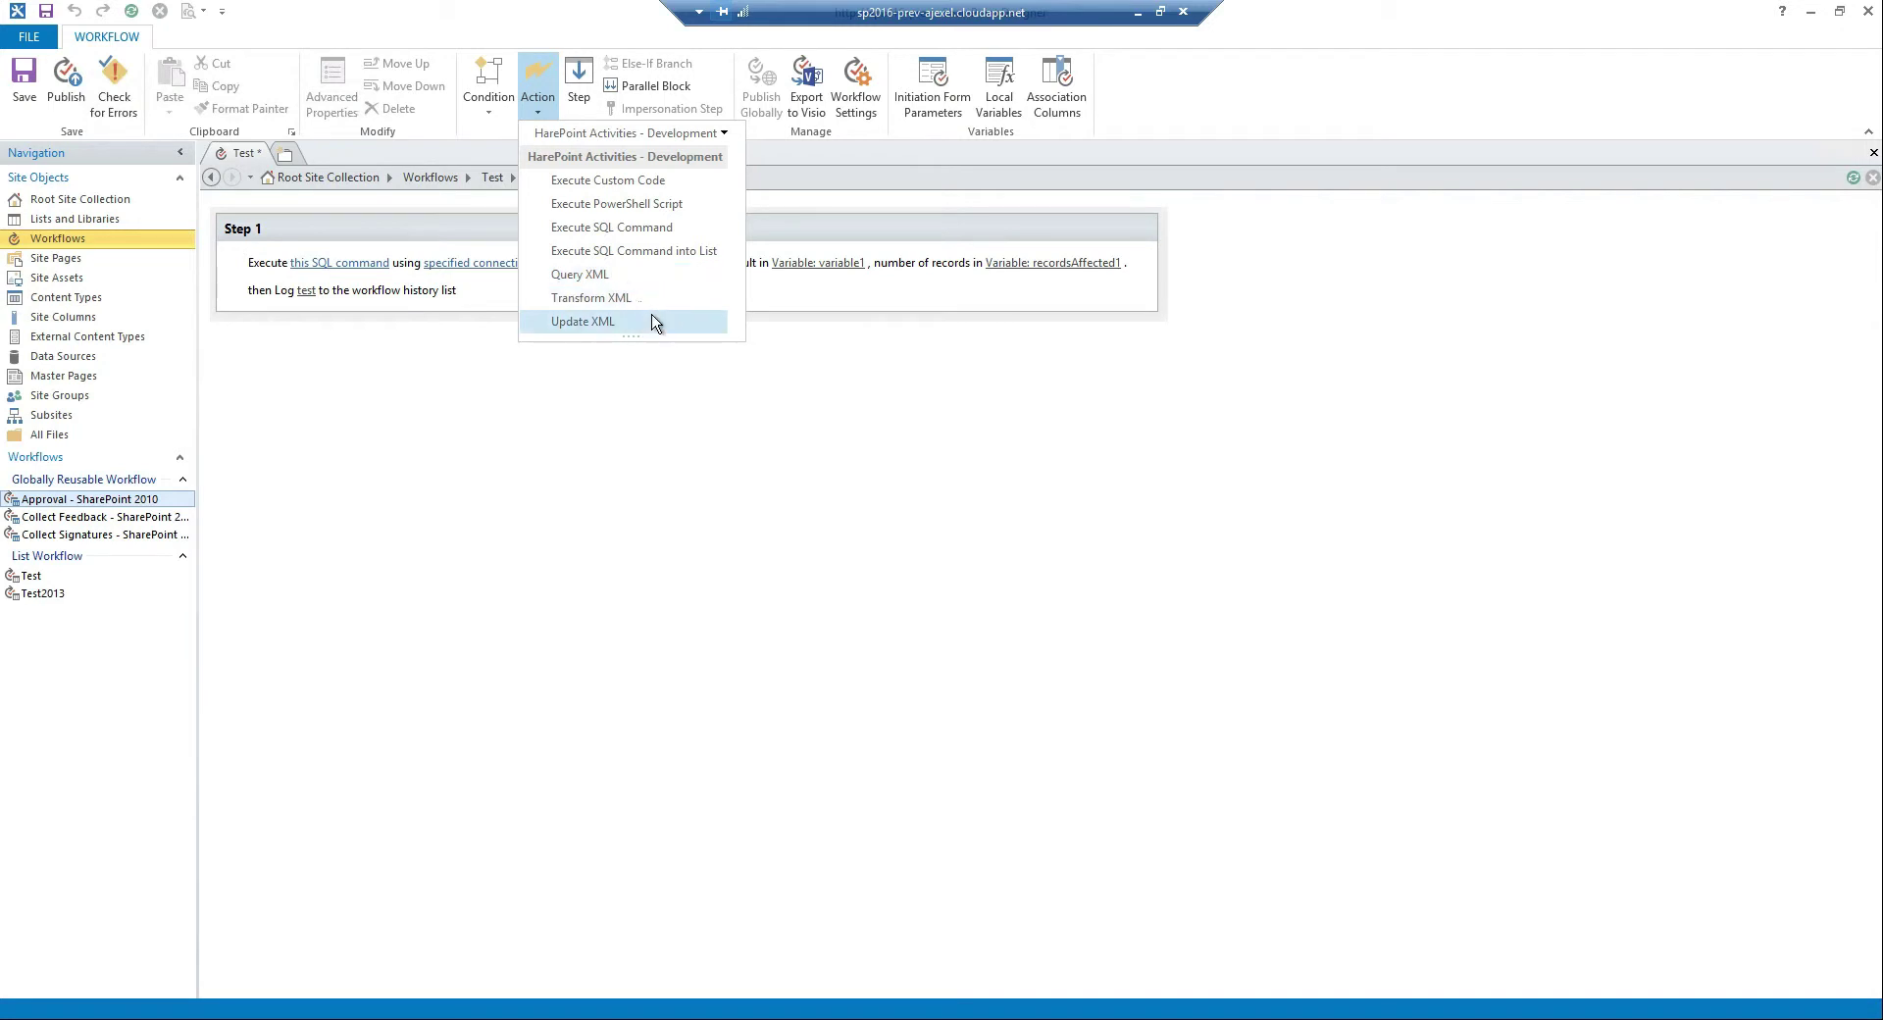
{"action": "left_click", "coordinate": [711, 135]}
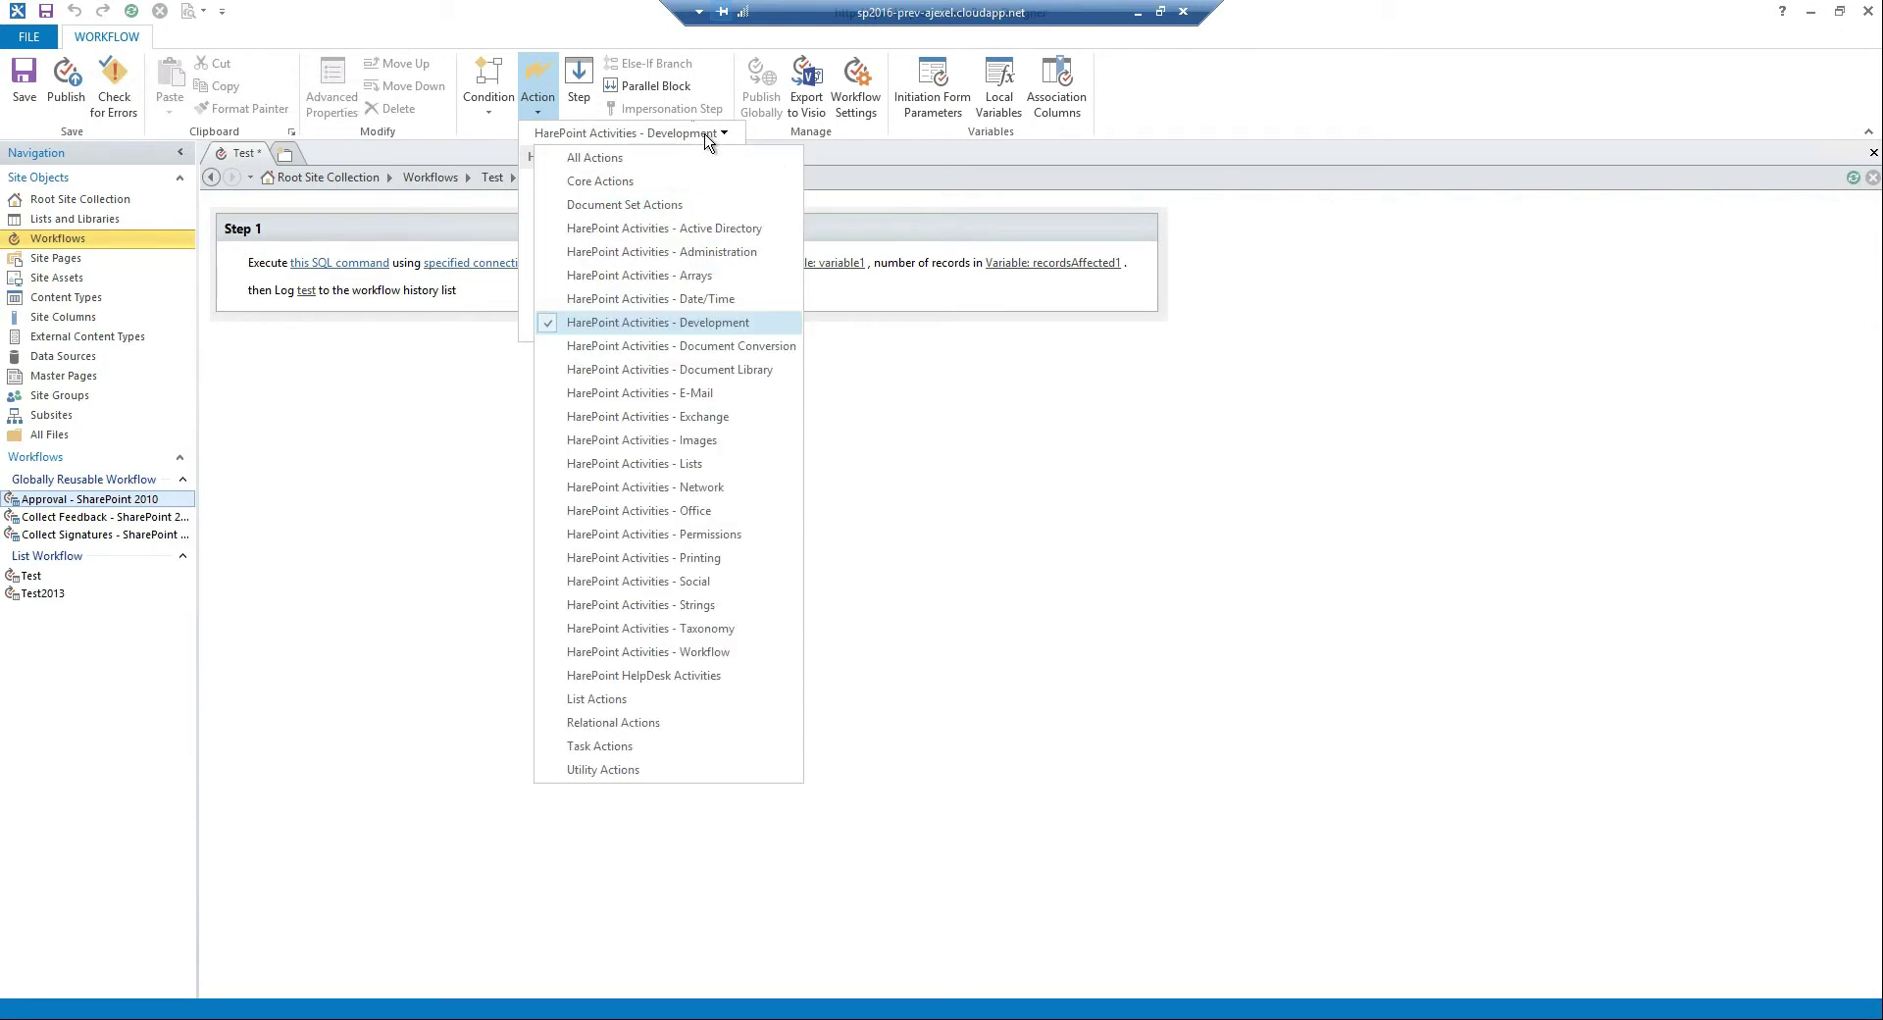
{"action": "left_click", "coordinate": [718, 346]}
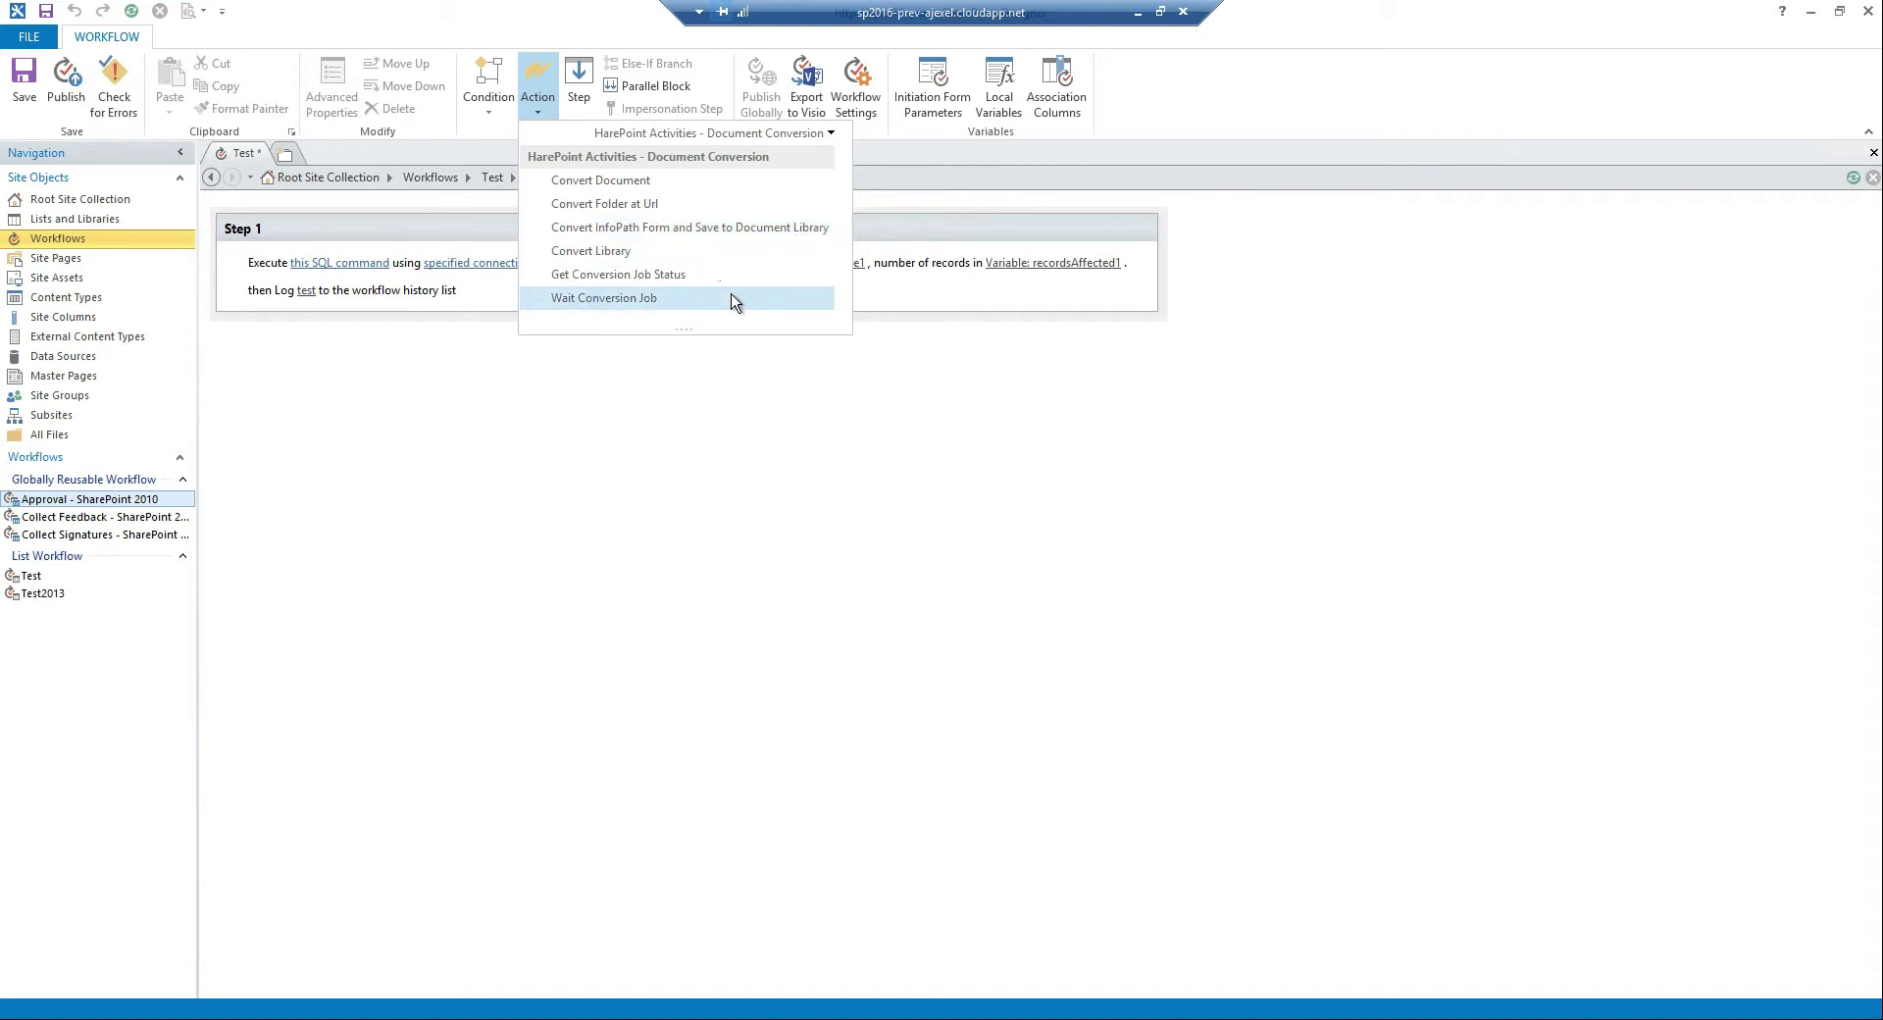
{"action": "left_click", "coordinate": [799, 135]}
{"action": "left_click", "coordinate": [799, 370]}
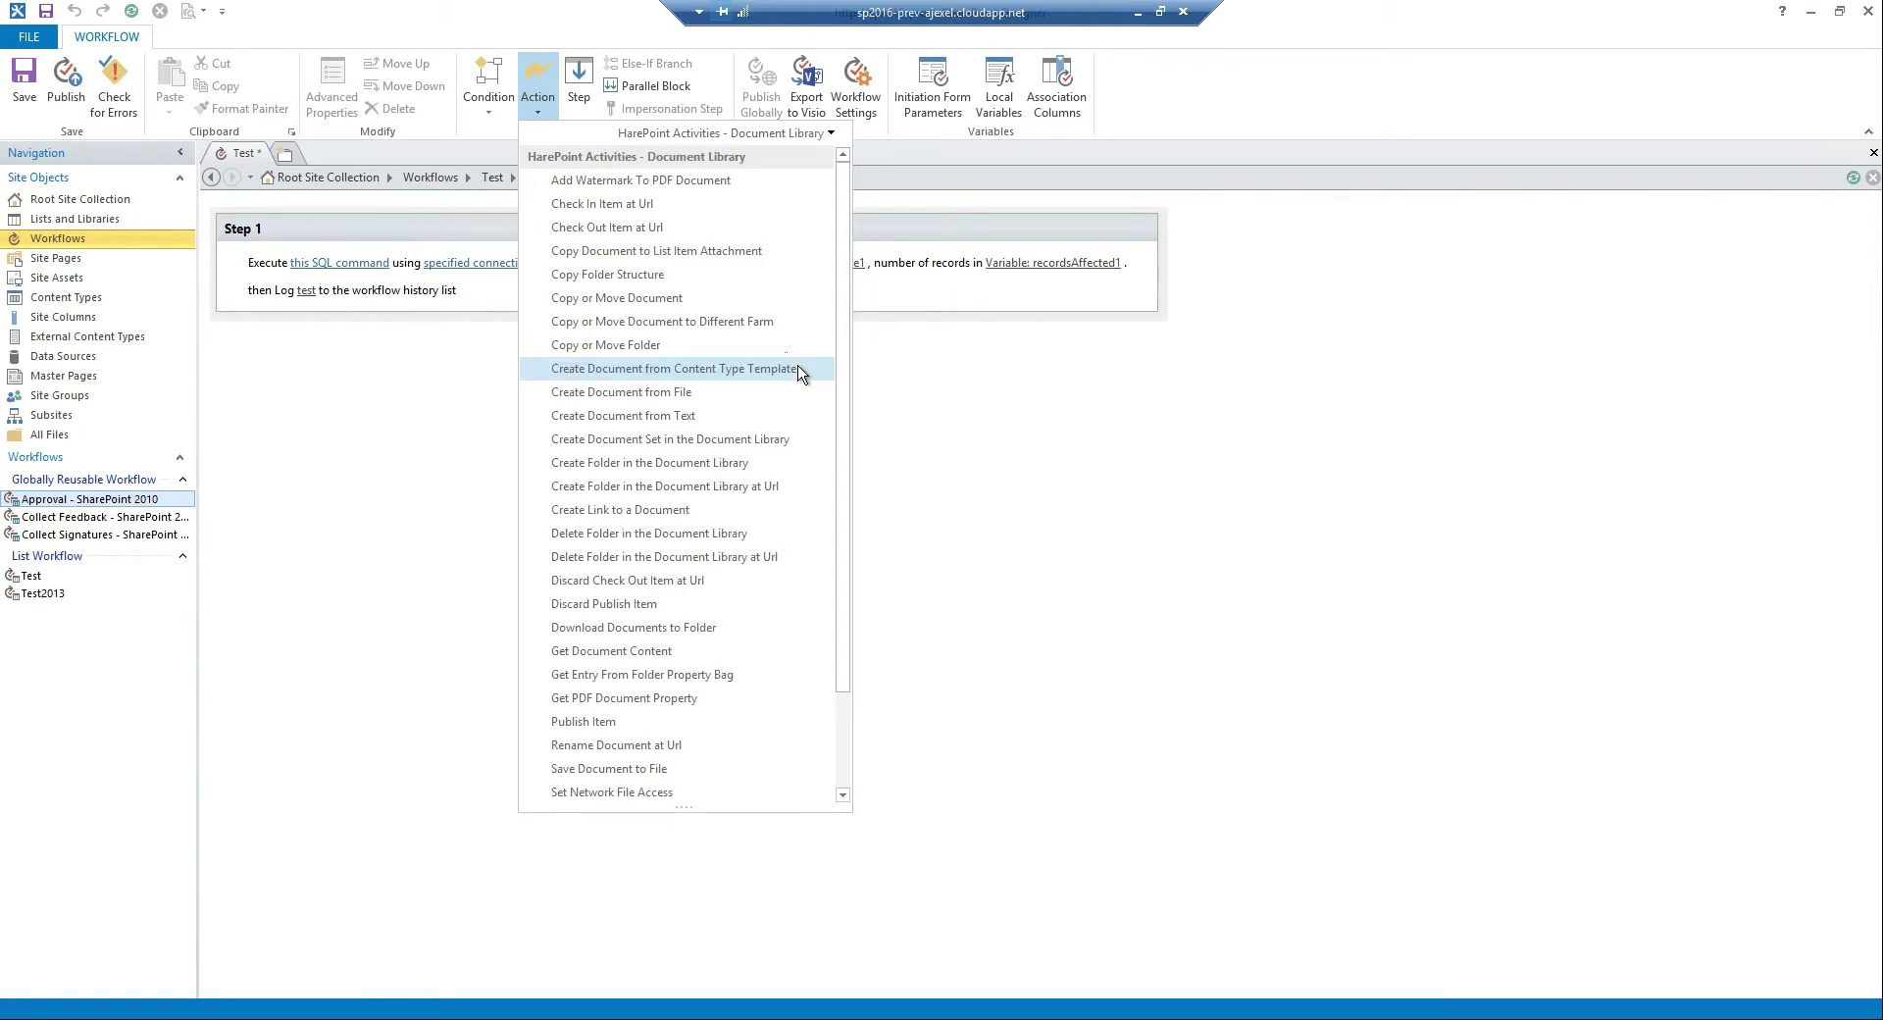
{"action": "left_click_drag", "start_coordinate": [841, 294], "coordinate": [843, 243]}
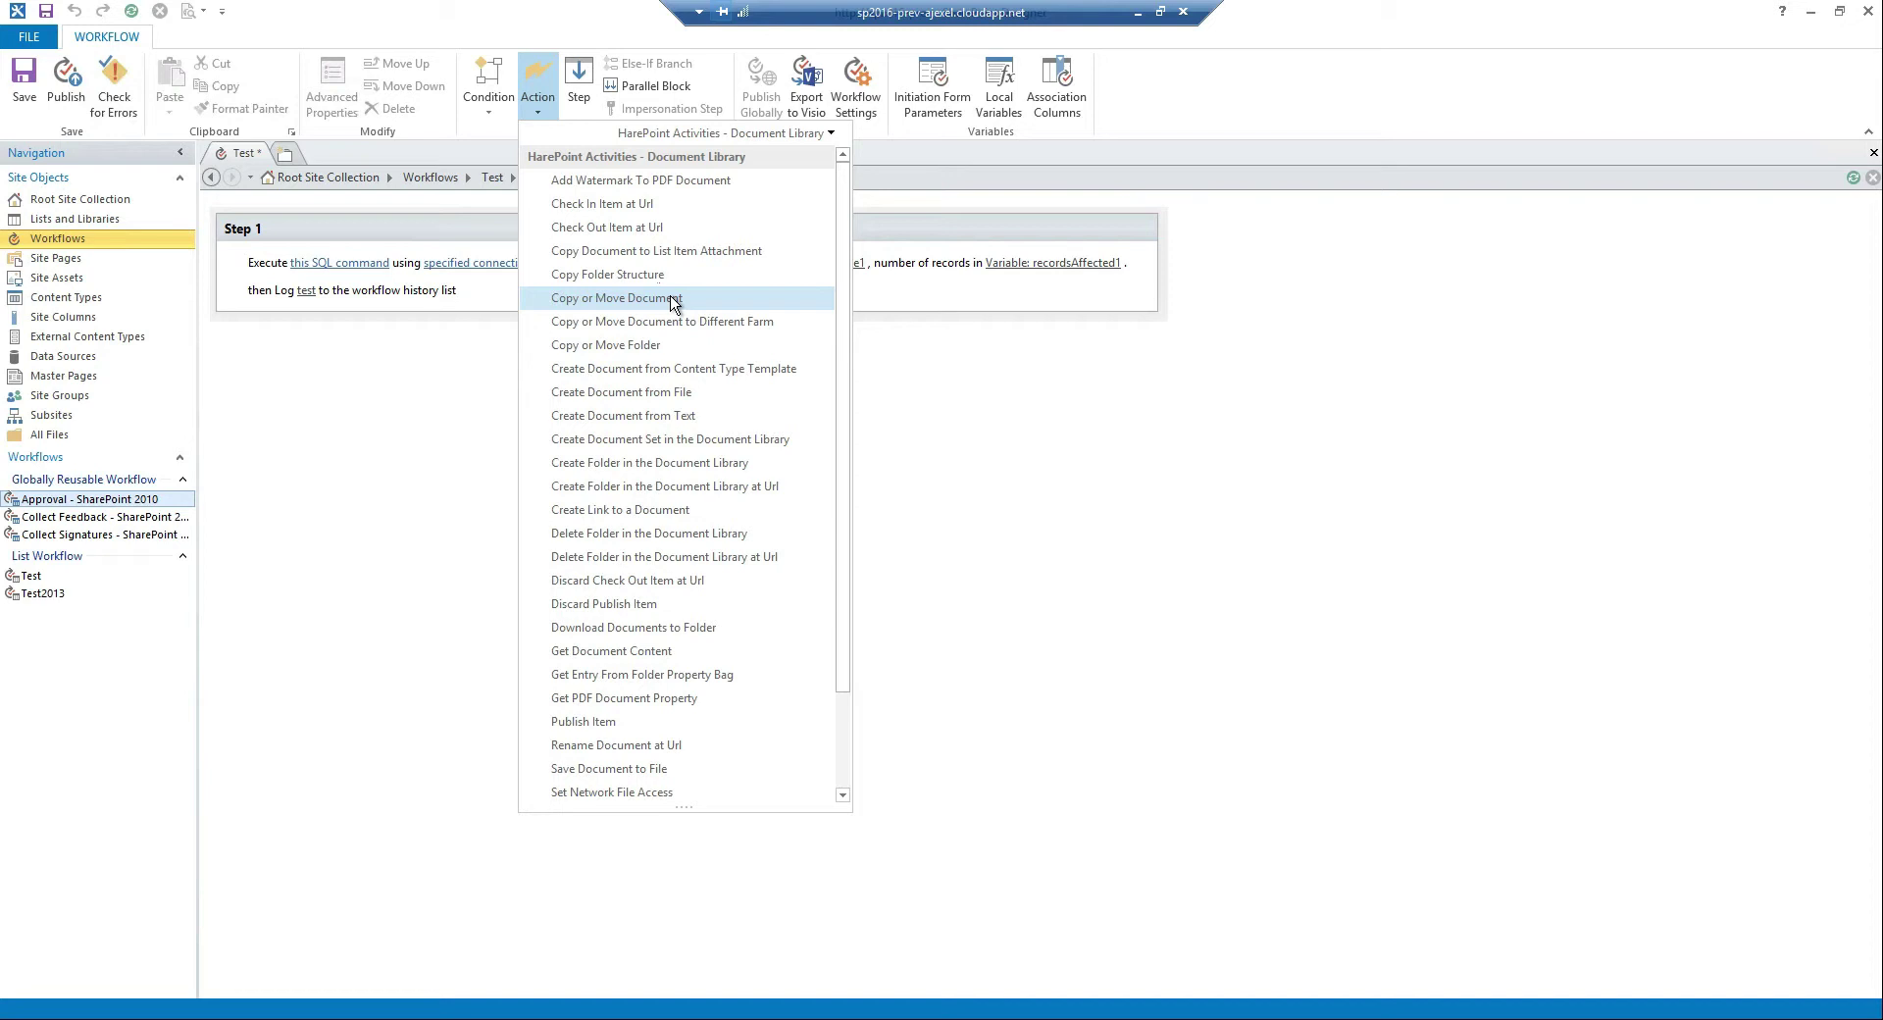
{"action": "scroll", "coordinate": [686, 363], "scroll_direction": "down", "scroll_amount": 2}
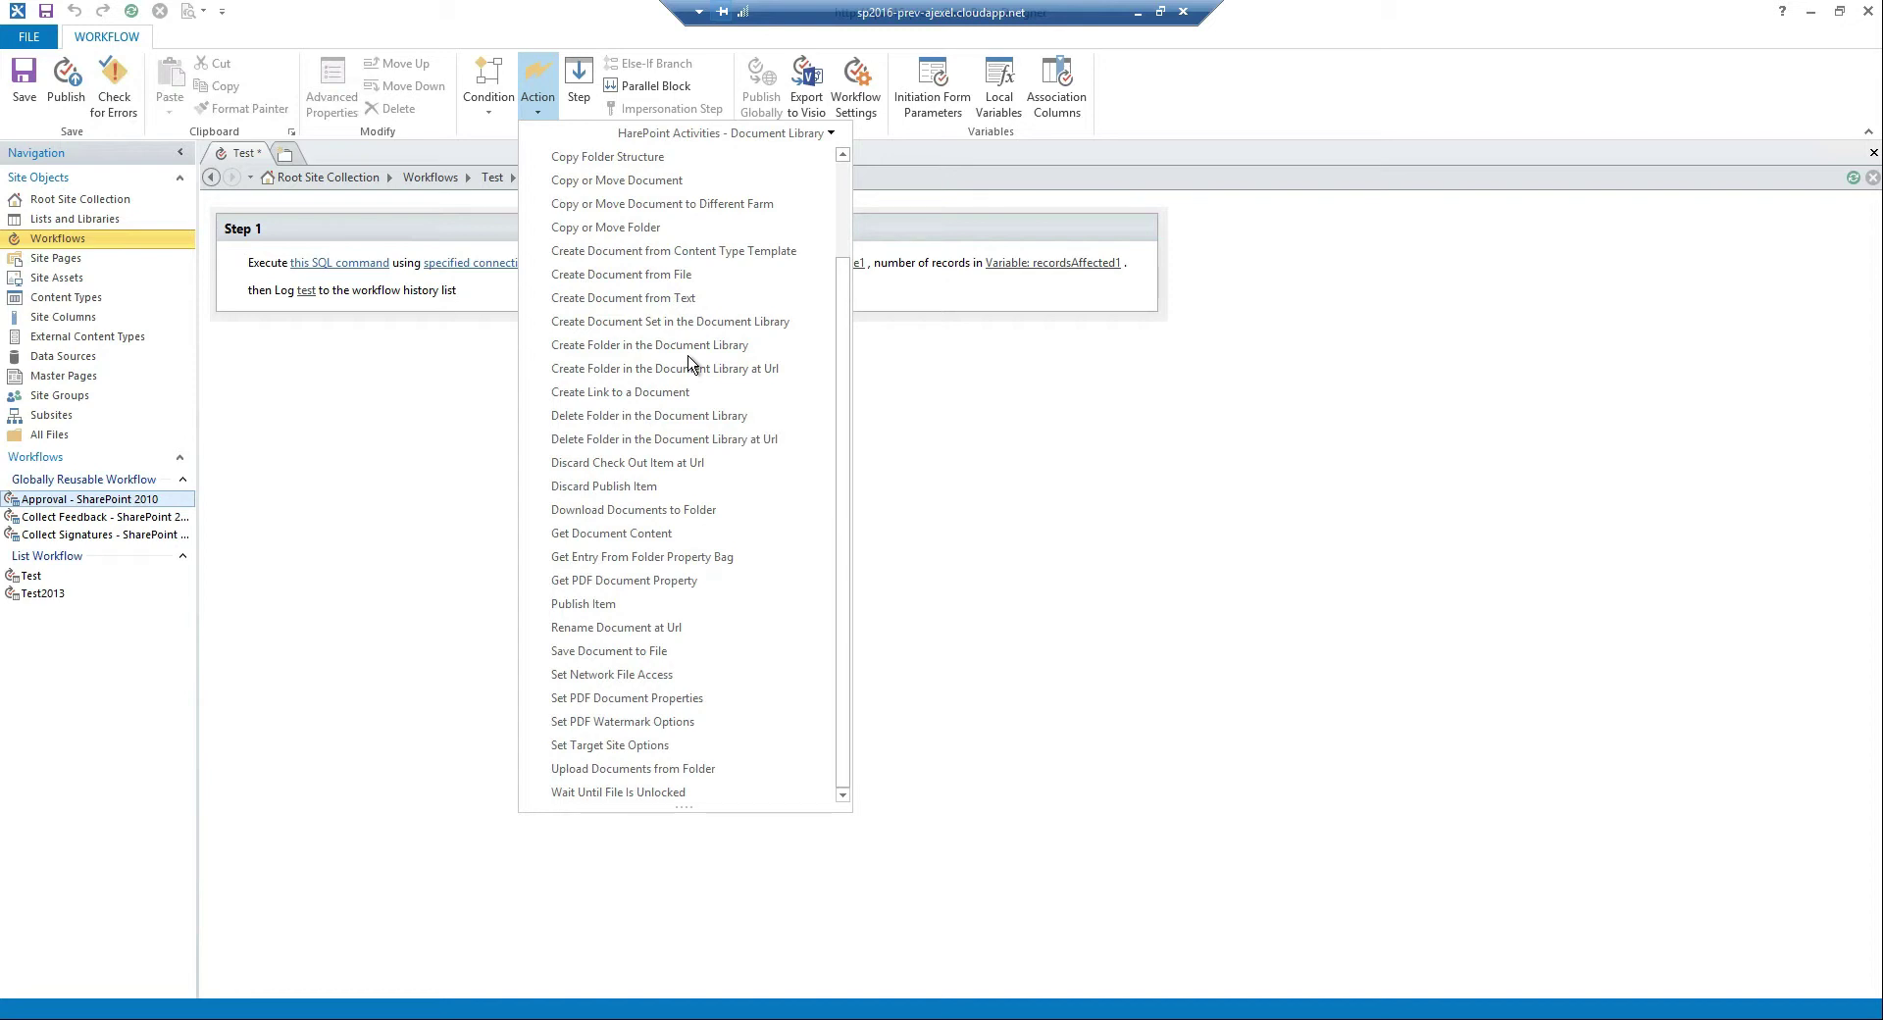
Step: Add the Send E-Mail without Attachments action from the HarePoint E-Mail category to Step 1, after the SQL action
{"action": "left_click", "coordinate": [829, 133]}
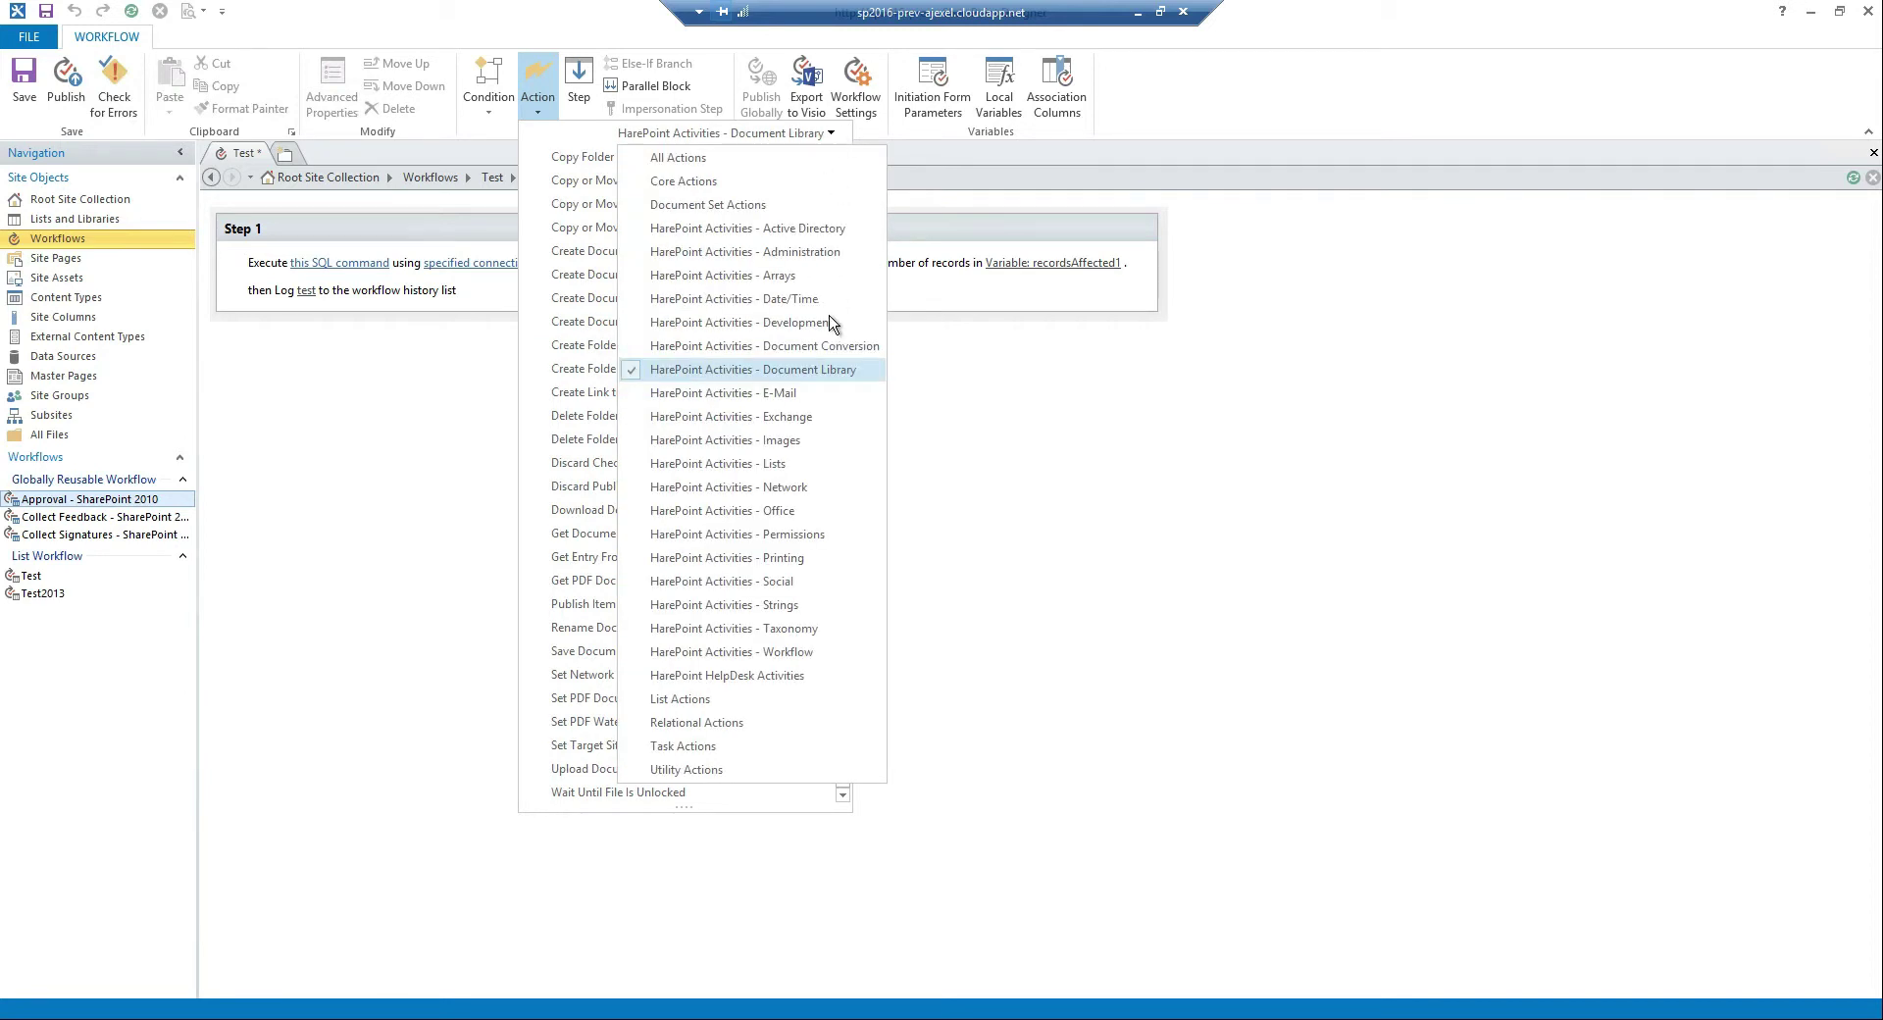
{"action": "left_click", "coordinate": [813, 393]}
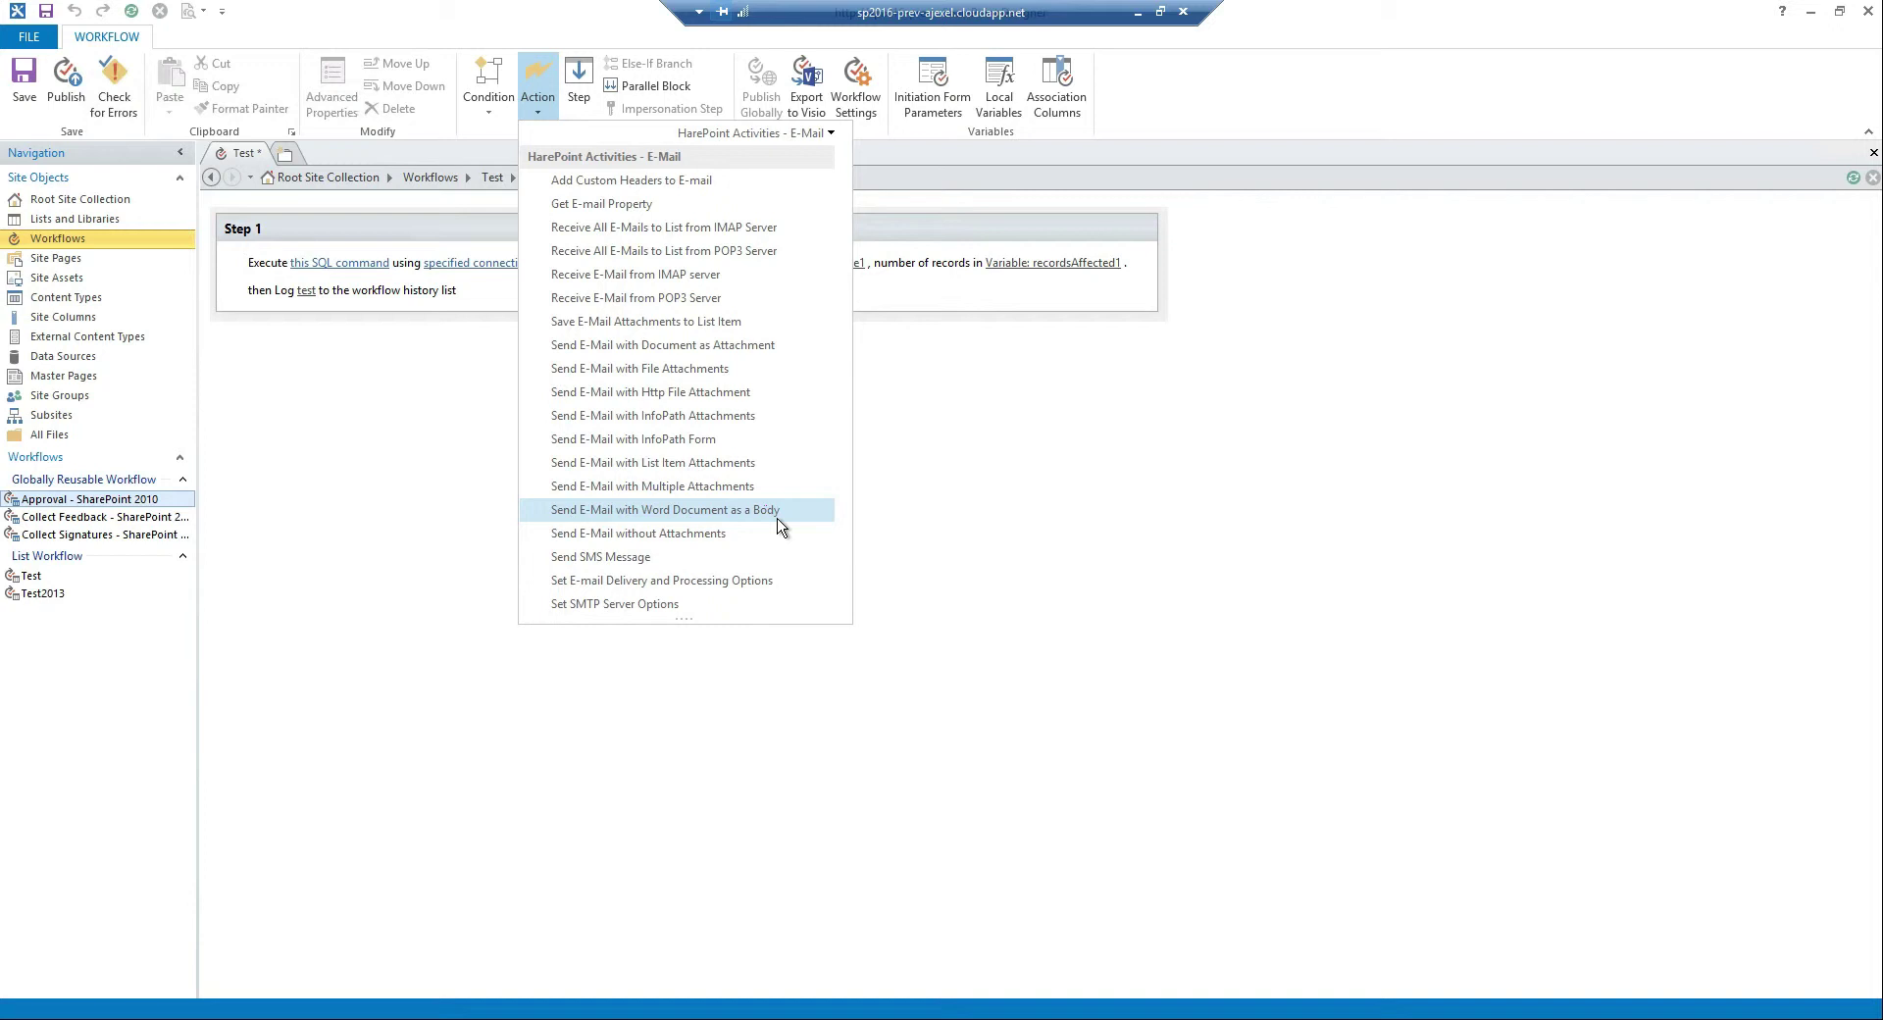
{"action": "left_click", "coordinate": [665, 536]}
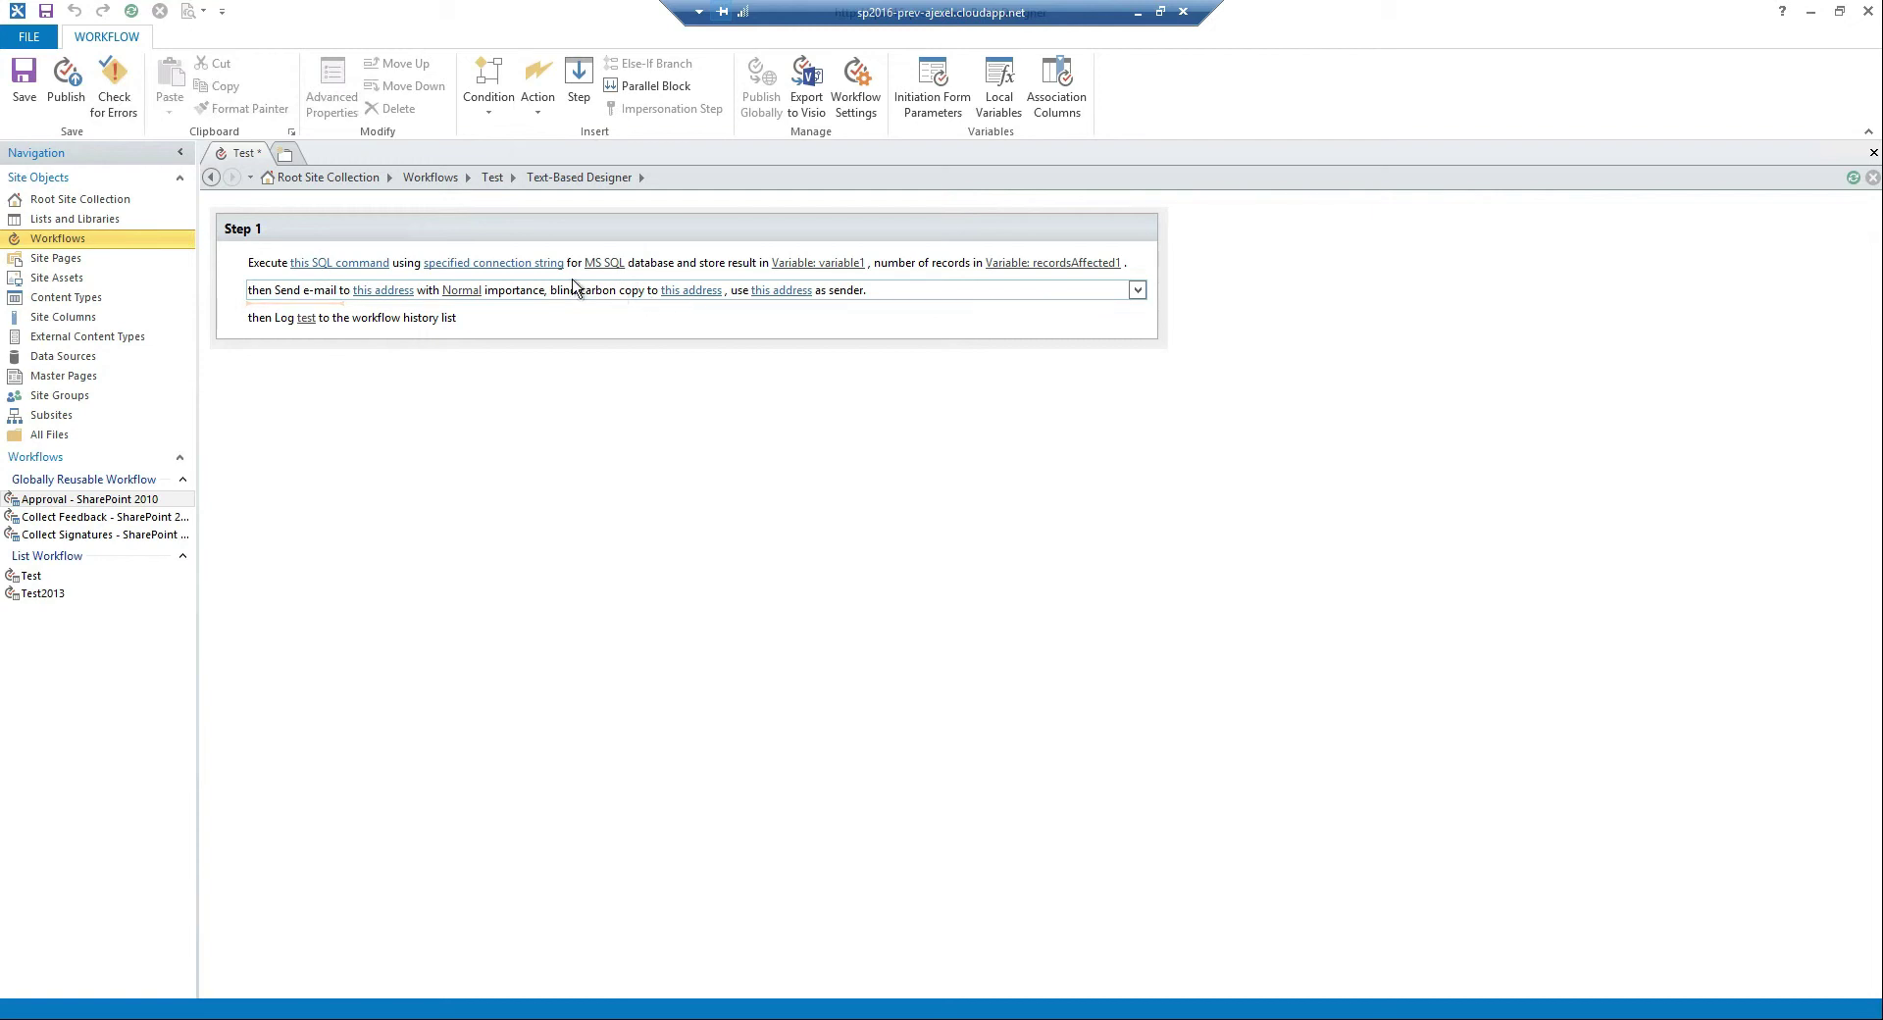
Step: Examine the workflow actions in the HarePoint Exchange and Images categories
{"action": "left_click", "coordinate": [544, 91]}
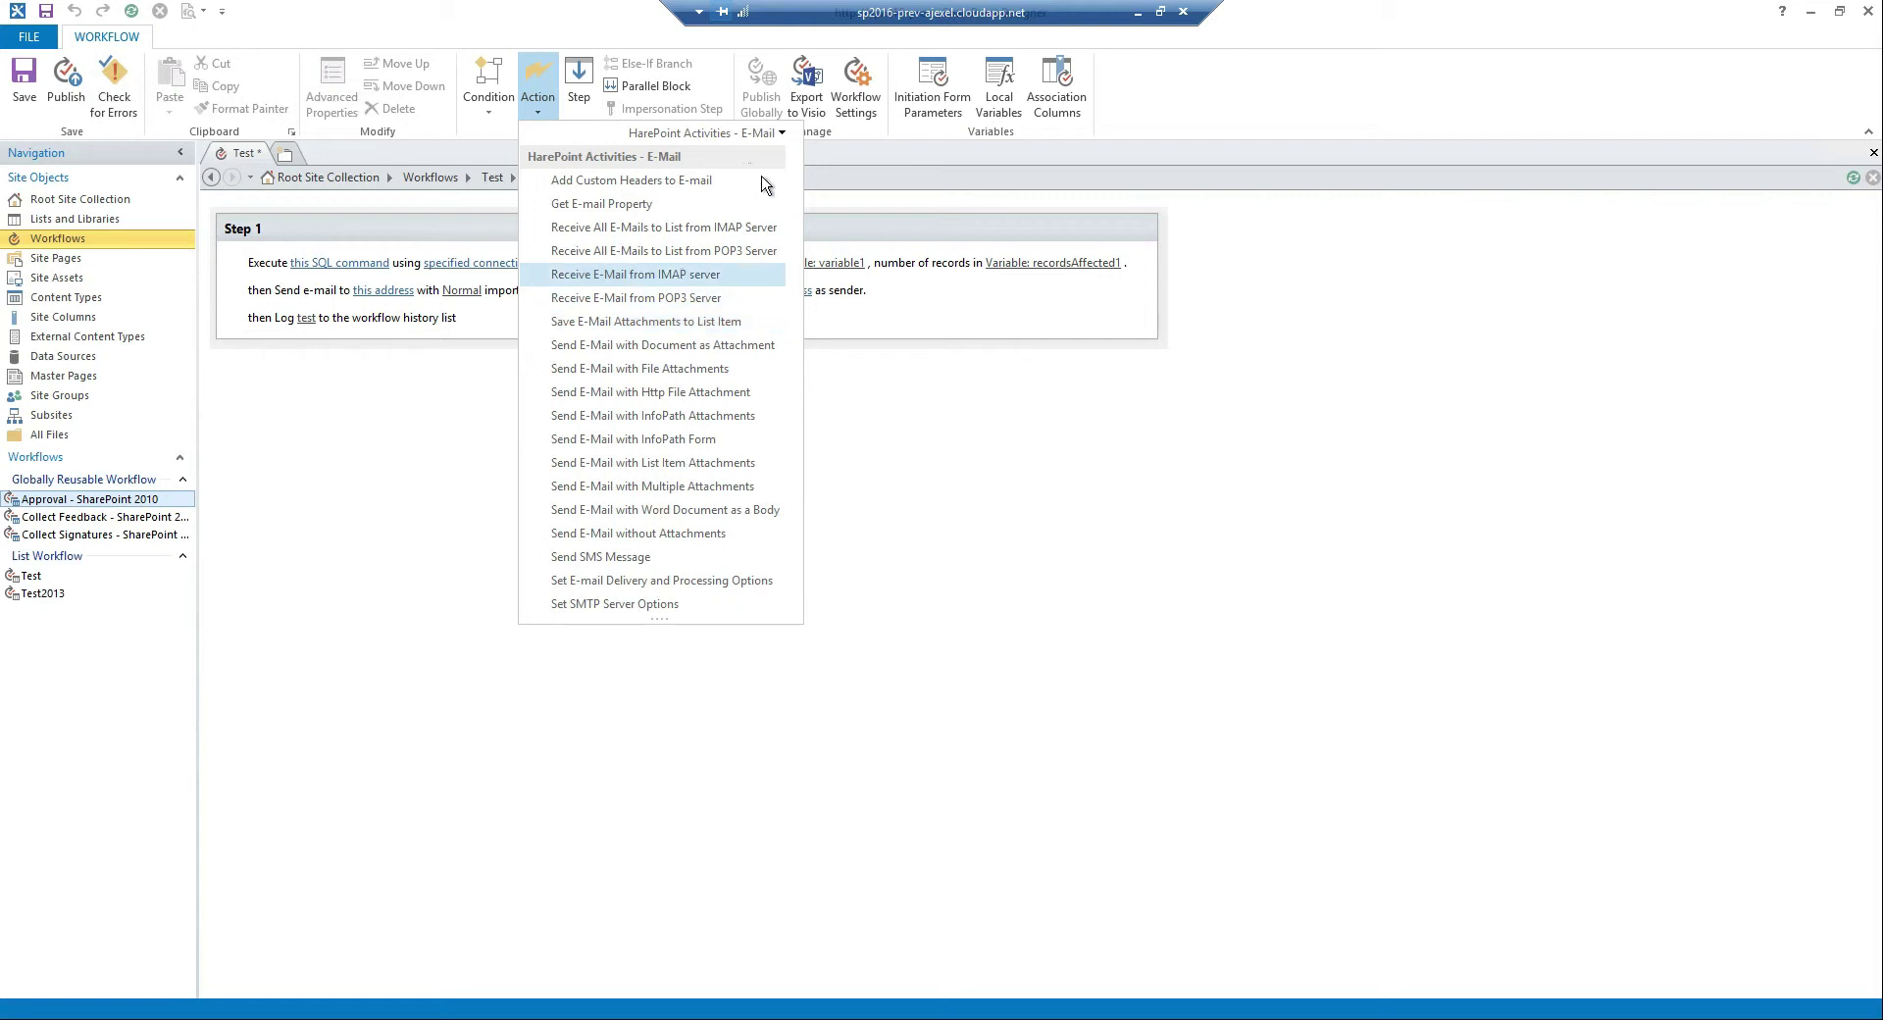
{"action": "left_click", "coordinate": [782, 133]}
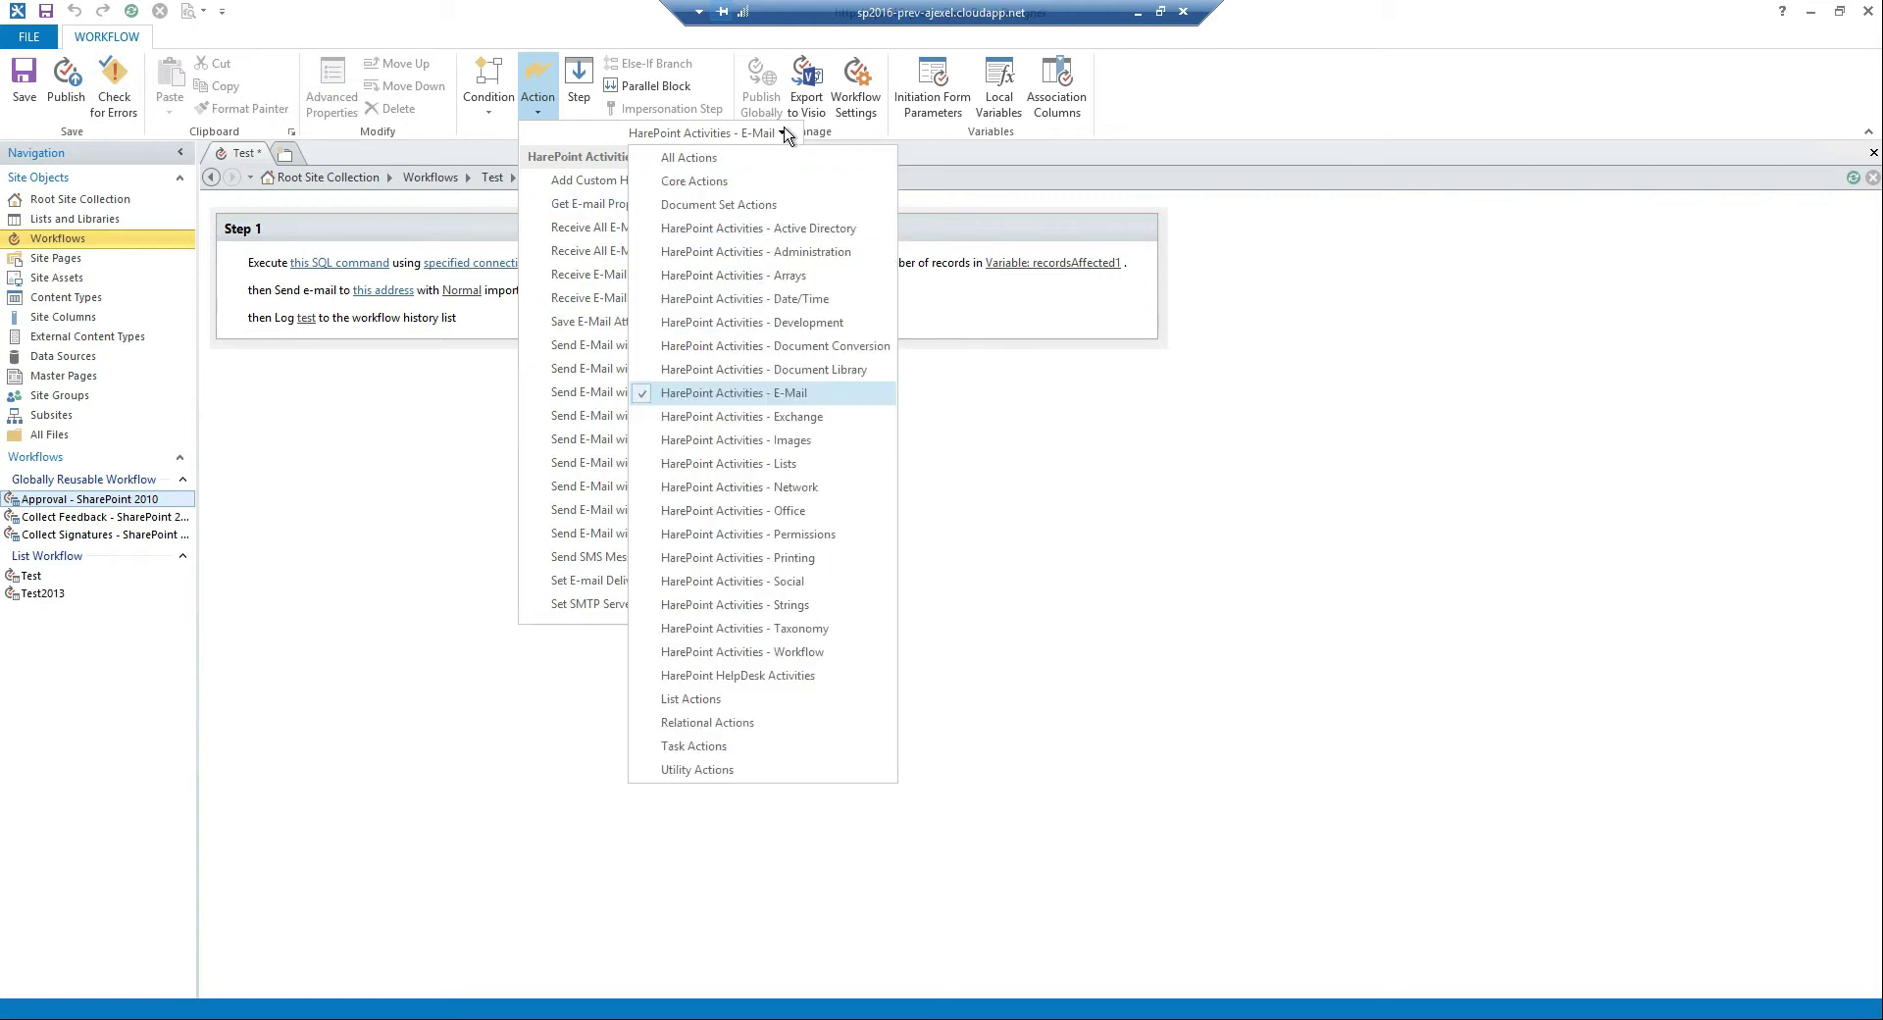
{"action": "left_click", "coordinate": [800, 416]}
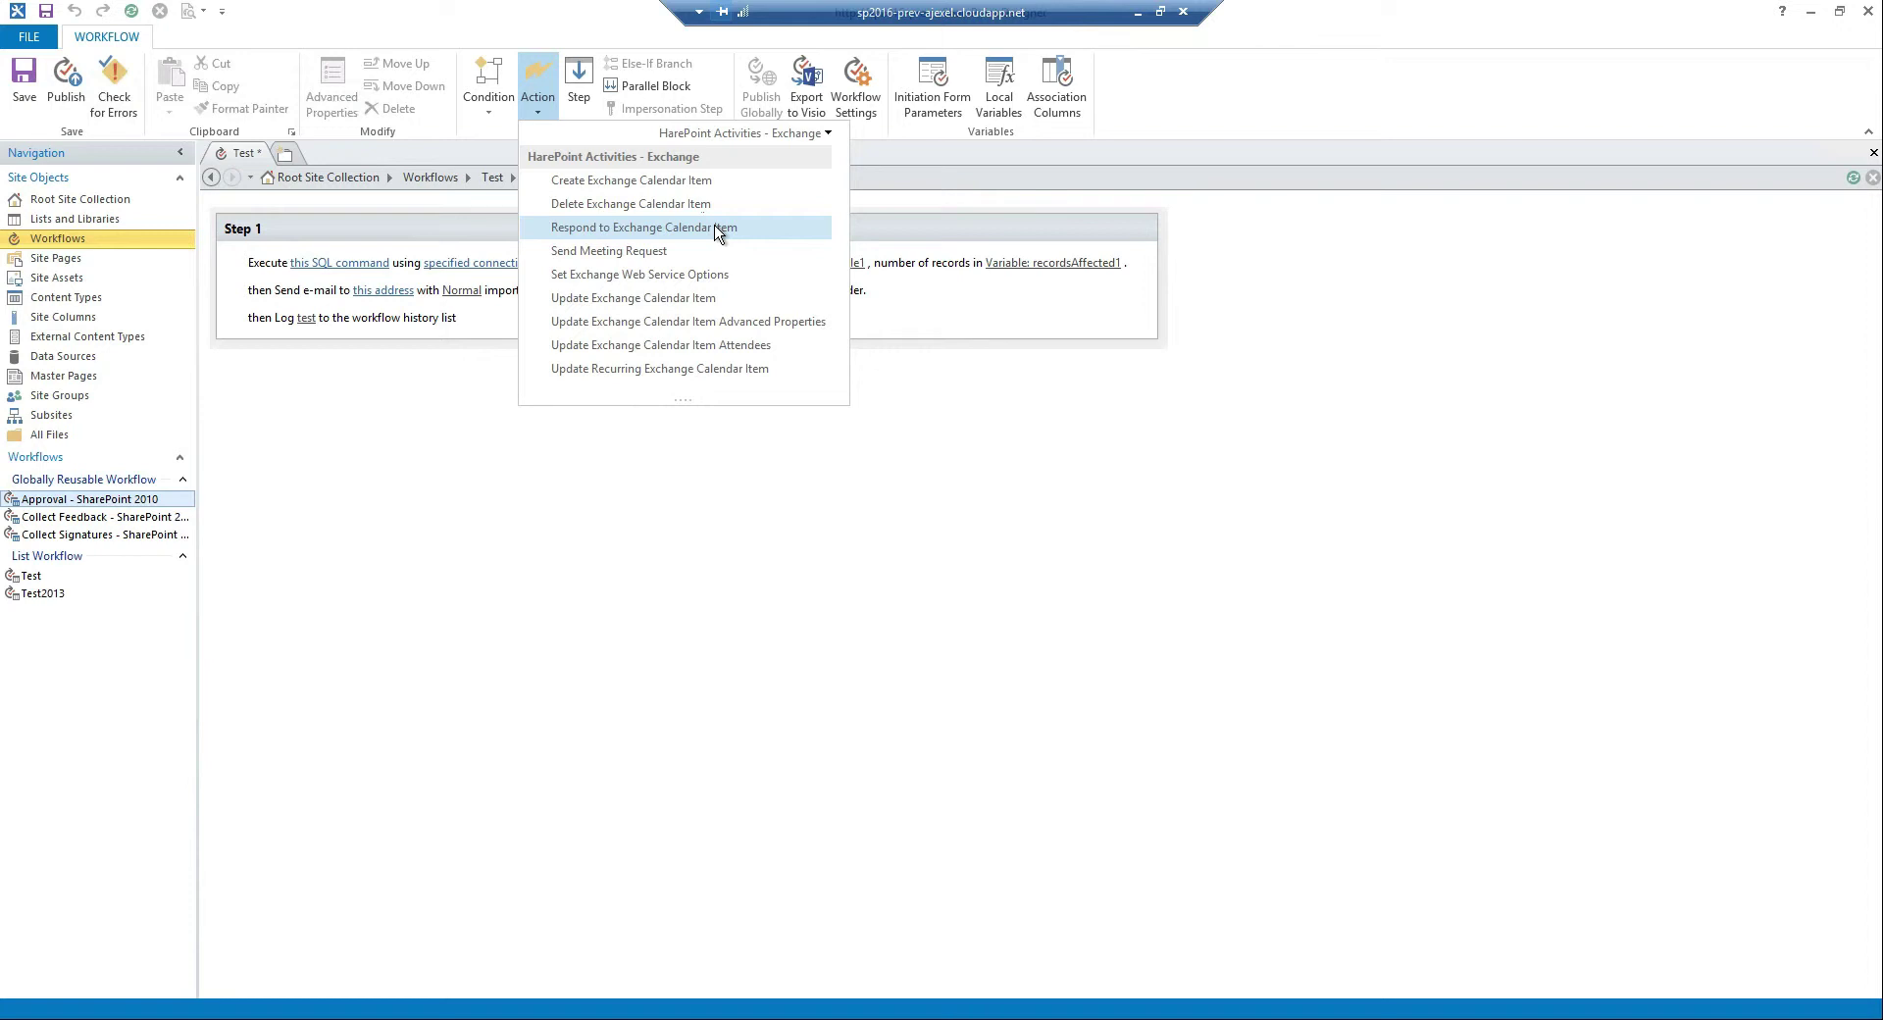
{"action": "left_click", "coordinate": [794, 137]}
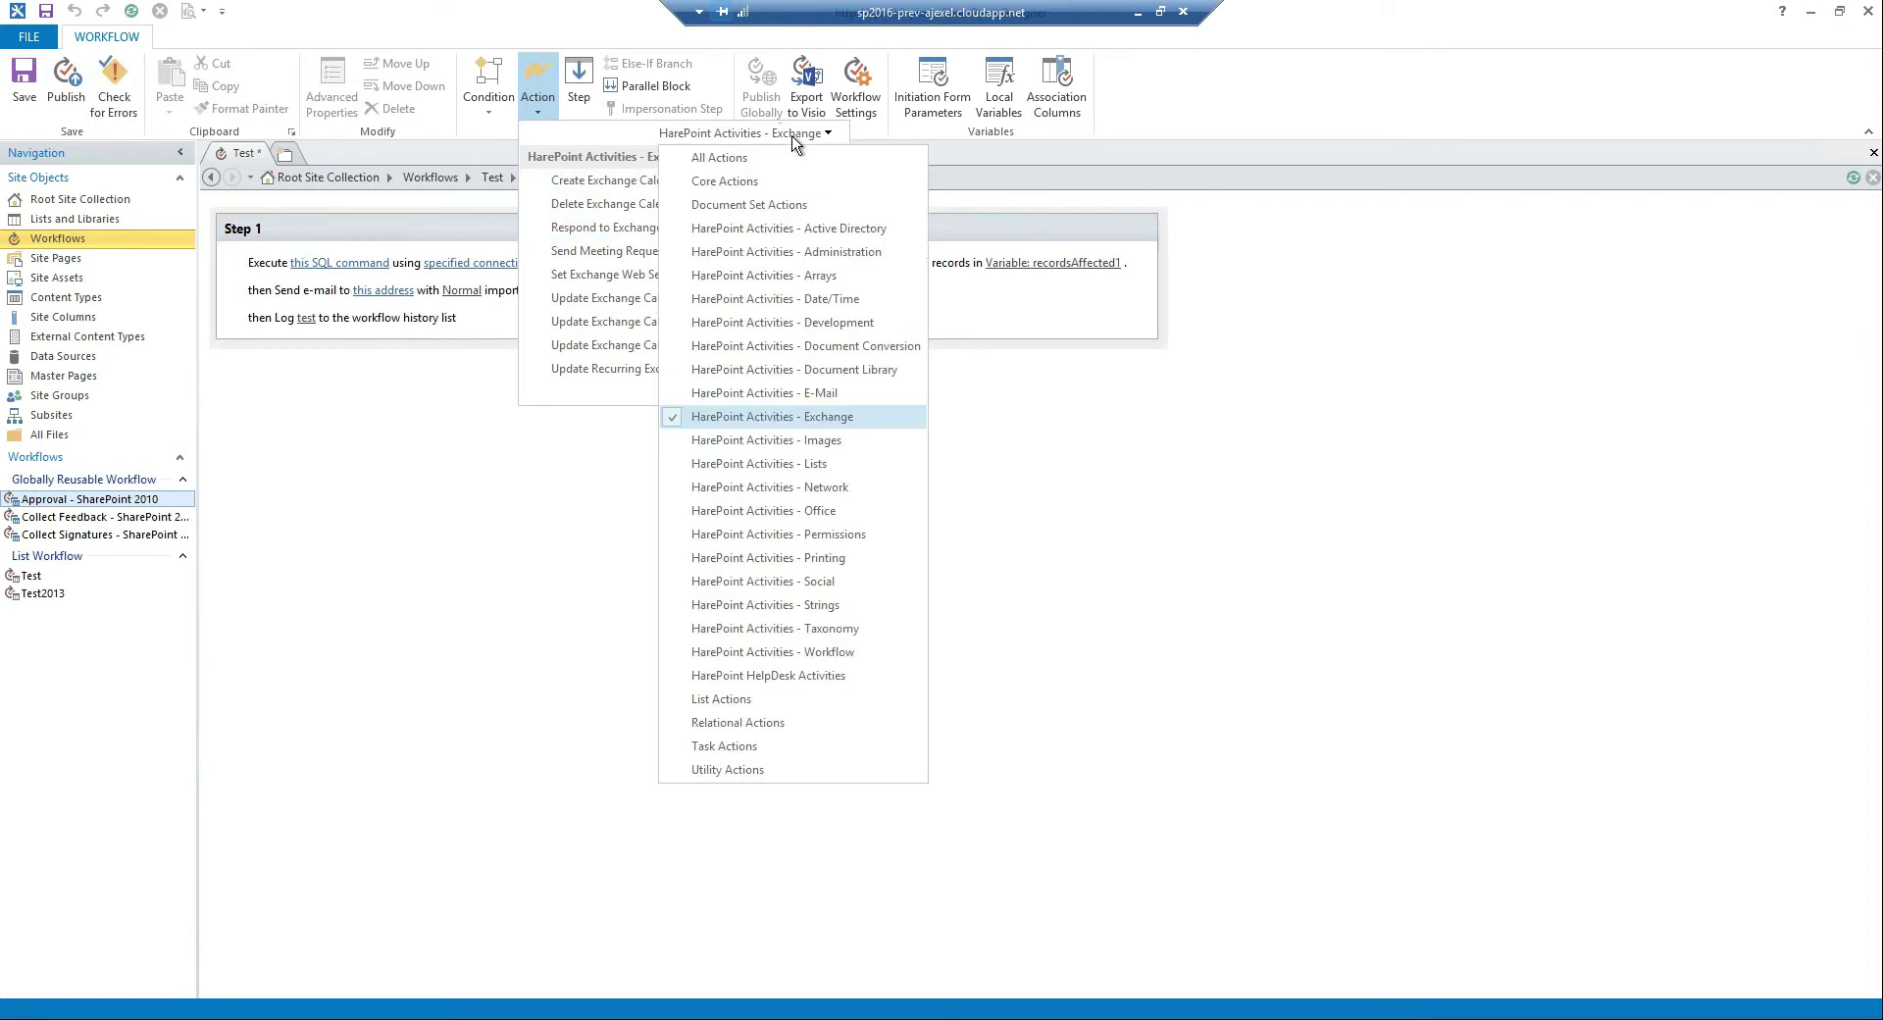
{"action": "left_click", "coordinate": [833, 441]}
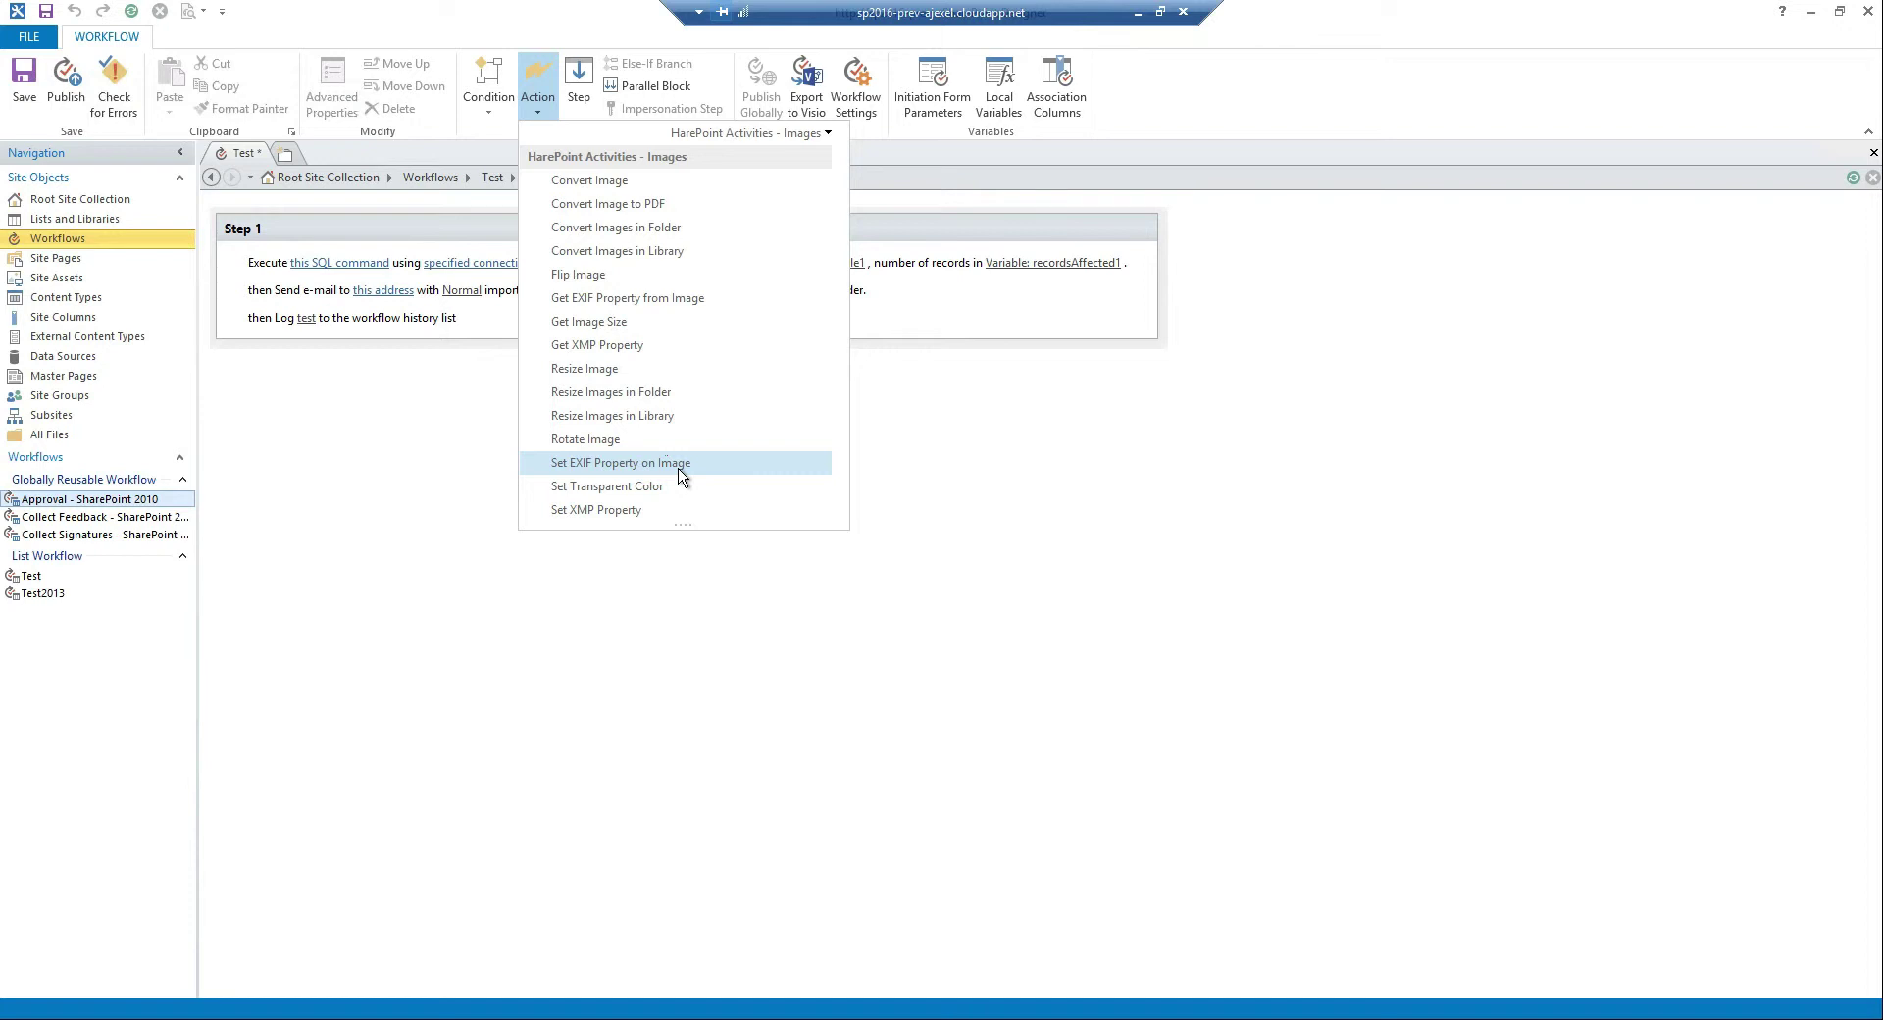
Step: Look through the workflow actions in the HarePoint Lists category
{"action": "left_click", "coordinate": [827, 132]}
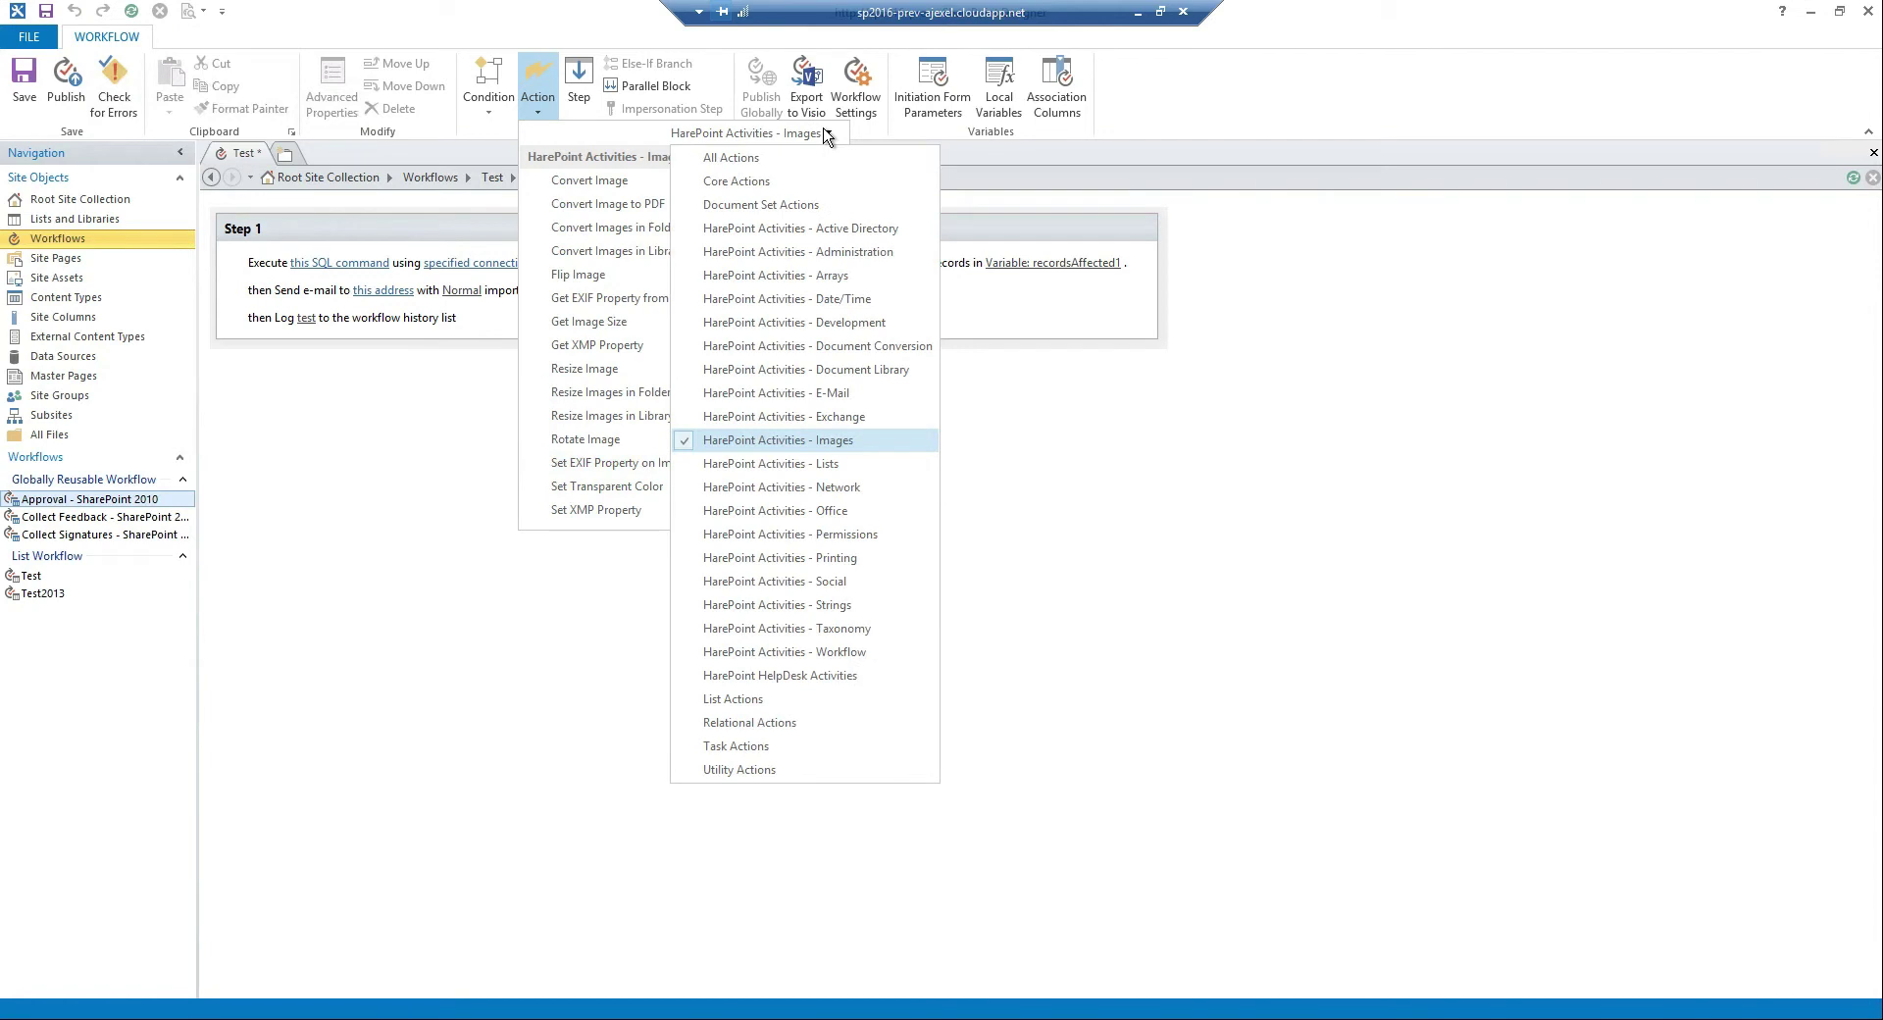
{"action": "left_click", "coordinate": [831, 463]}
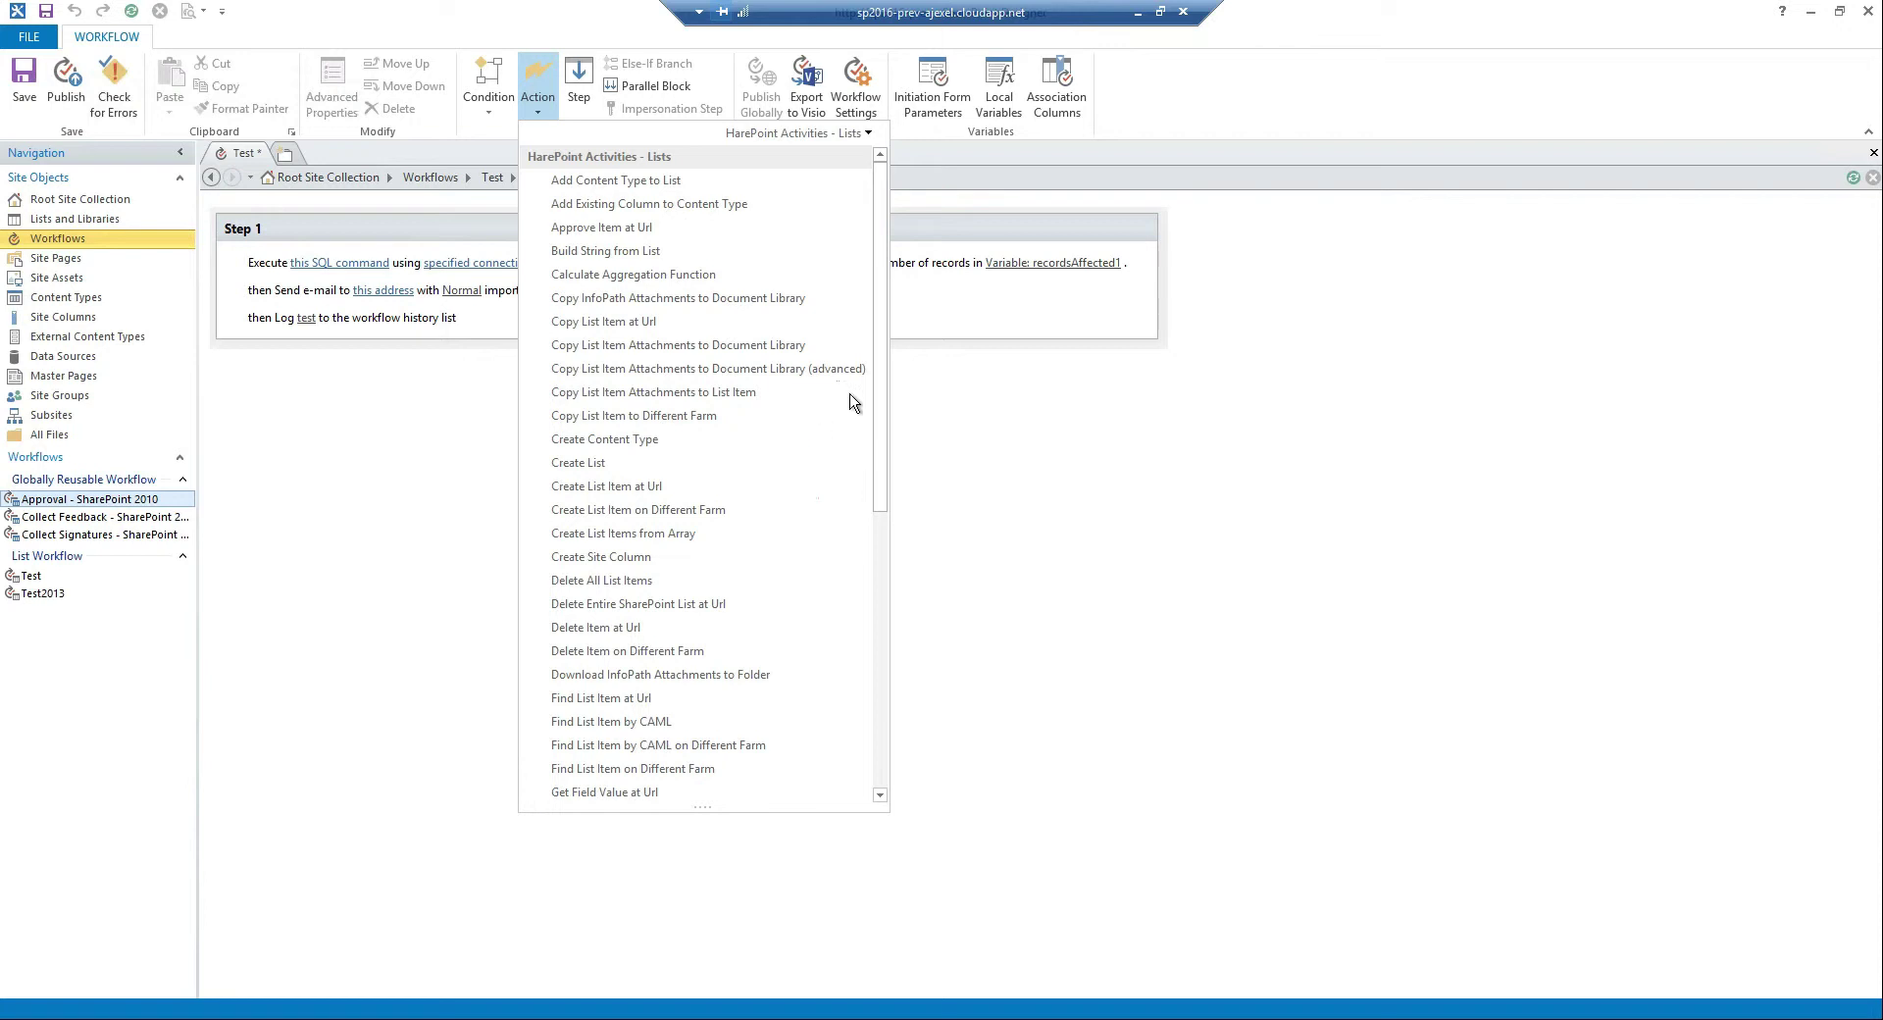
{"action": "left_click_drag", "start_coordinate": [882, 335], "coordinate": [888, 191]}
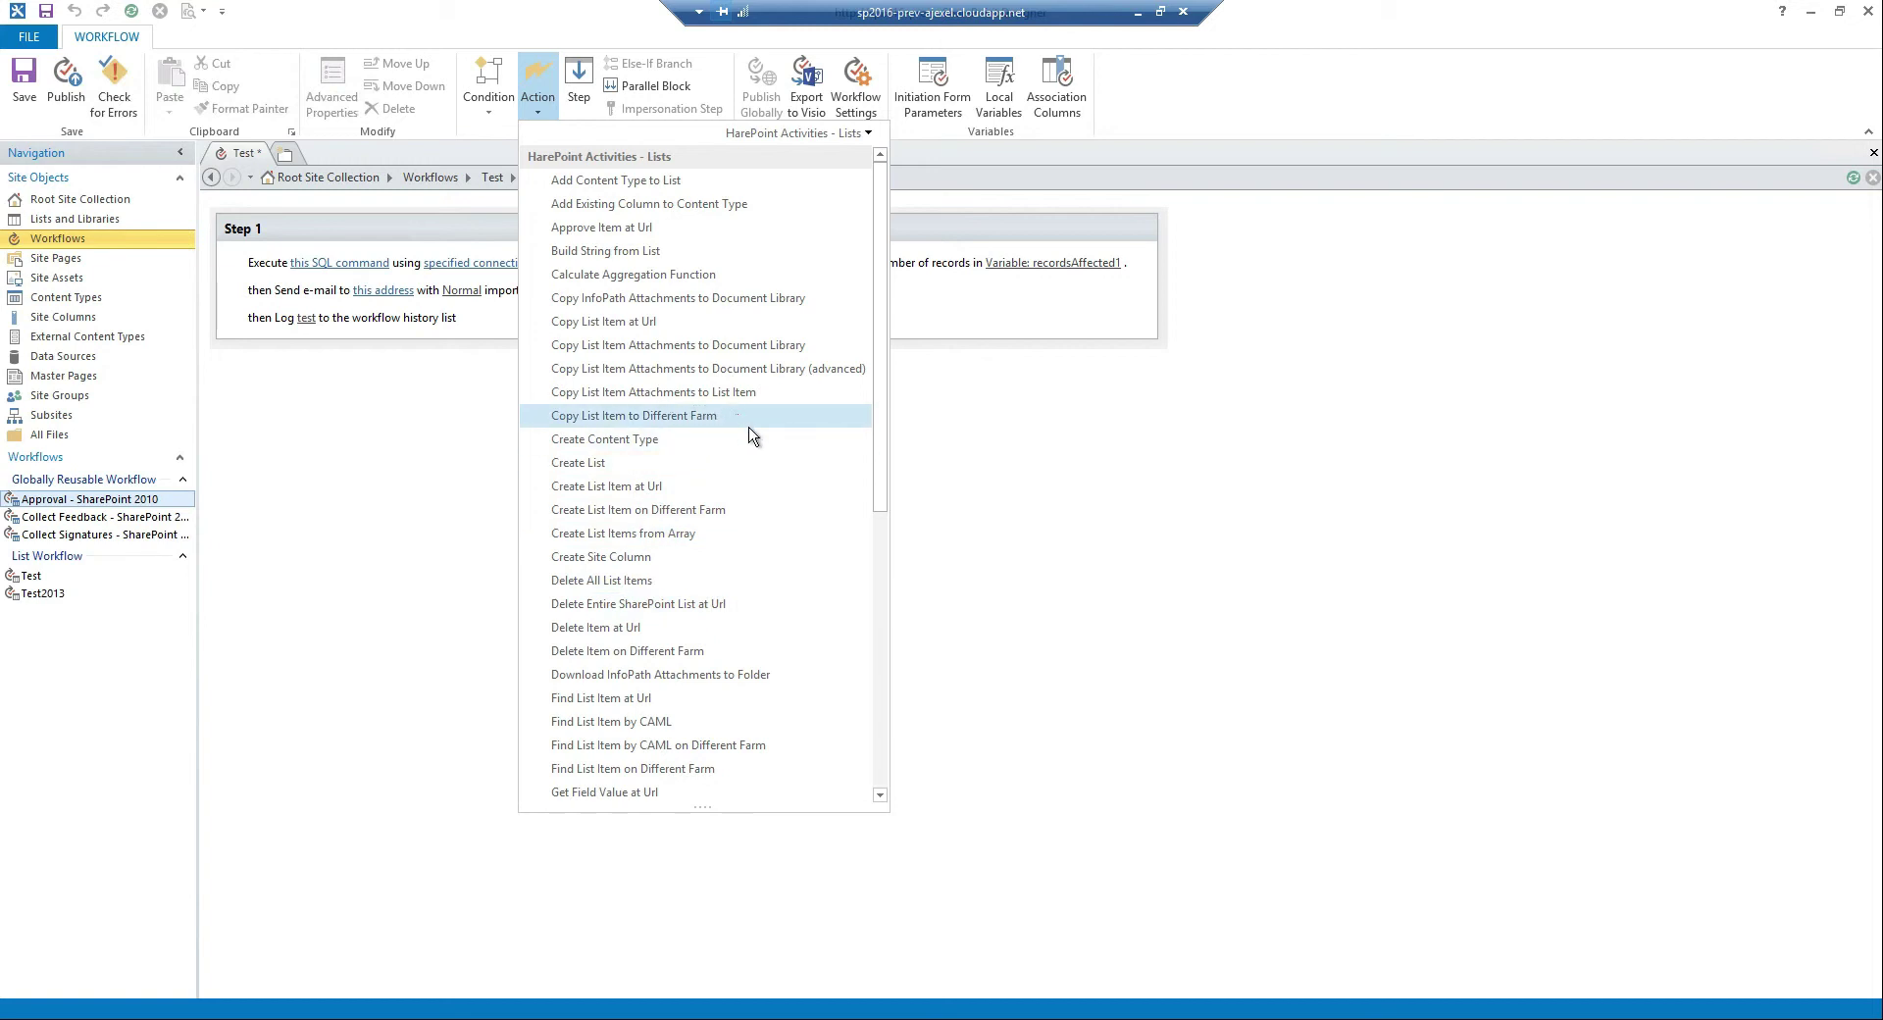
{"action": "scroll", "coordinate": [751, 435], "scroll_direction": "down", "scroll_amount": 3}
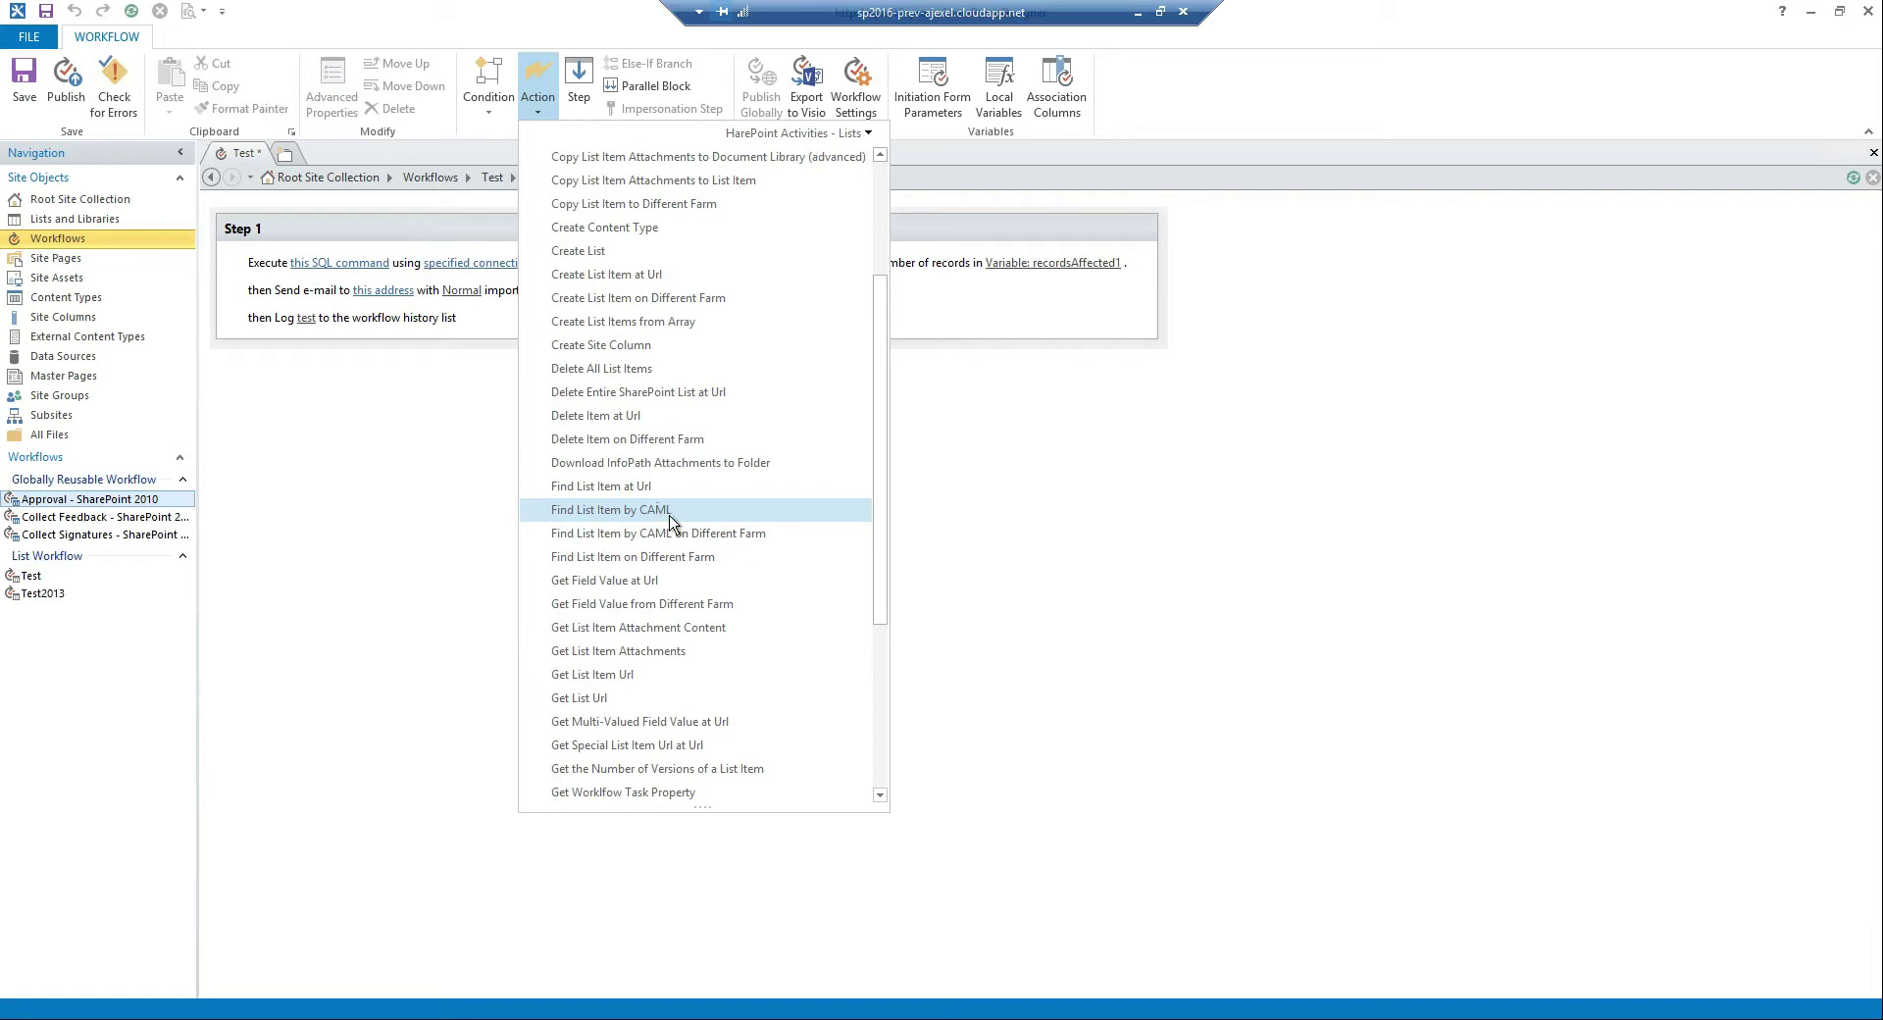
{"action": "scroll", "coordinate": [755, 755], "scroll_direction": "down", "scroll_amount": 2}
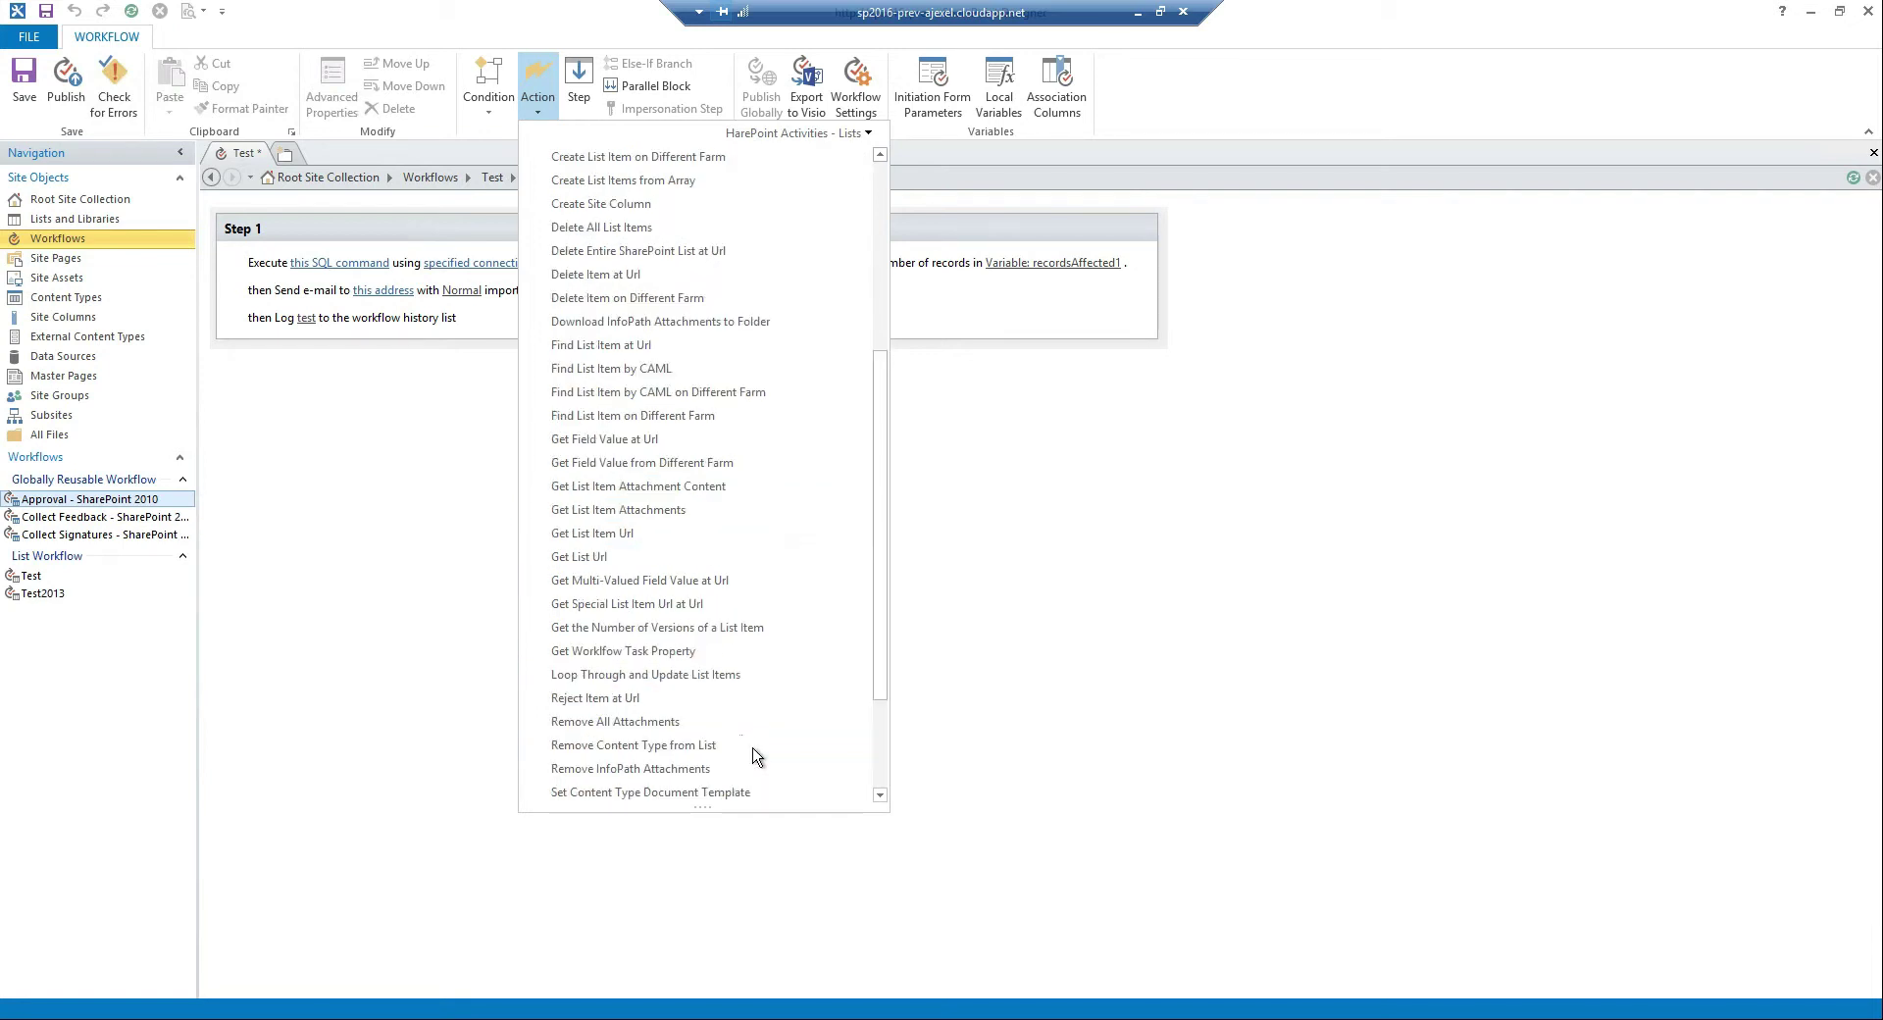
{"action": "scroll", "coordinate": [755, 755], "scroll_direction": "up", "scroll_amount": 5}
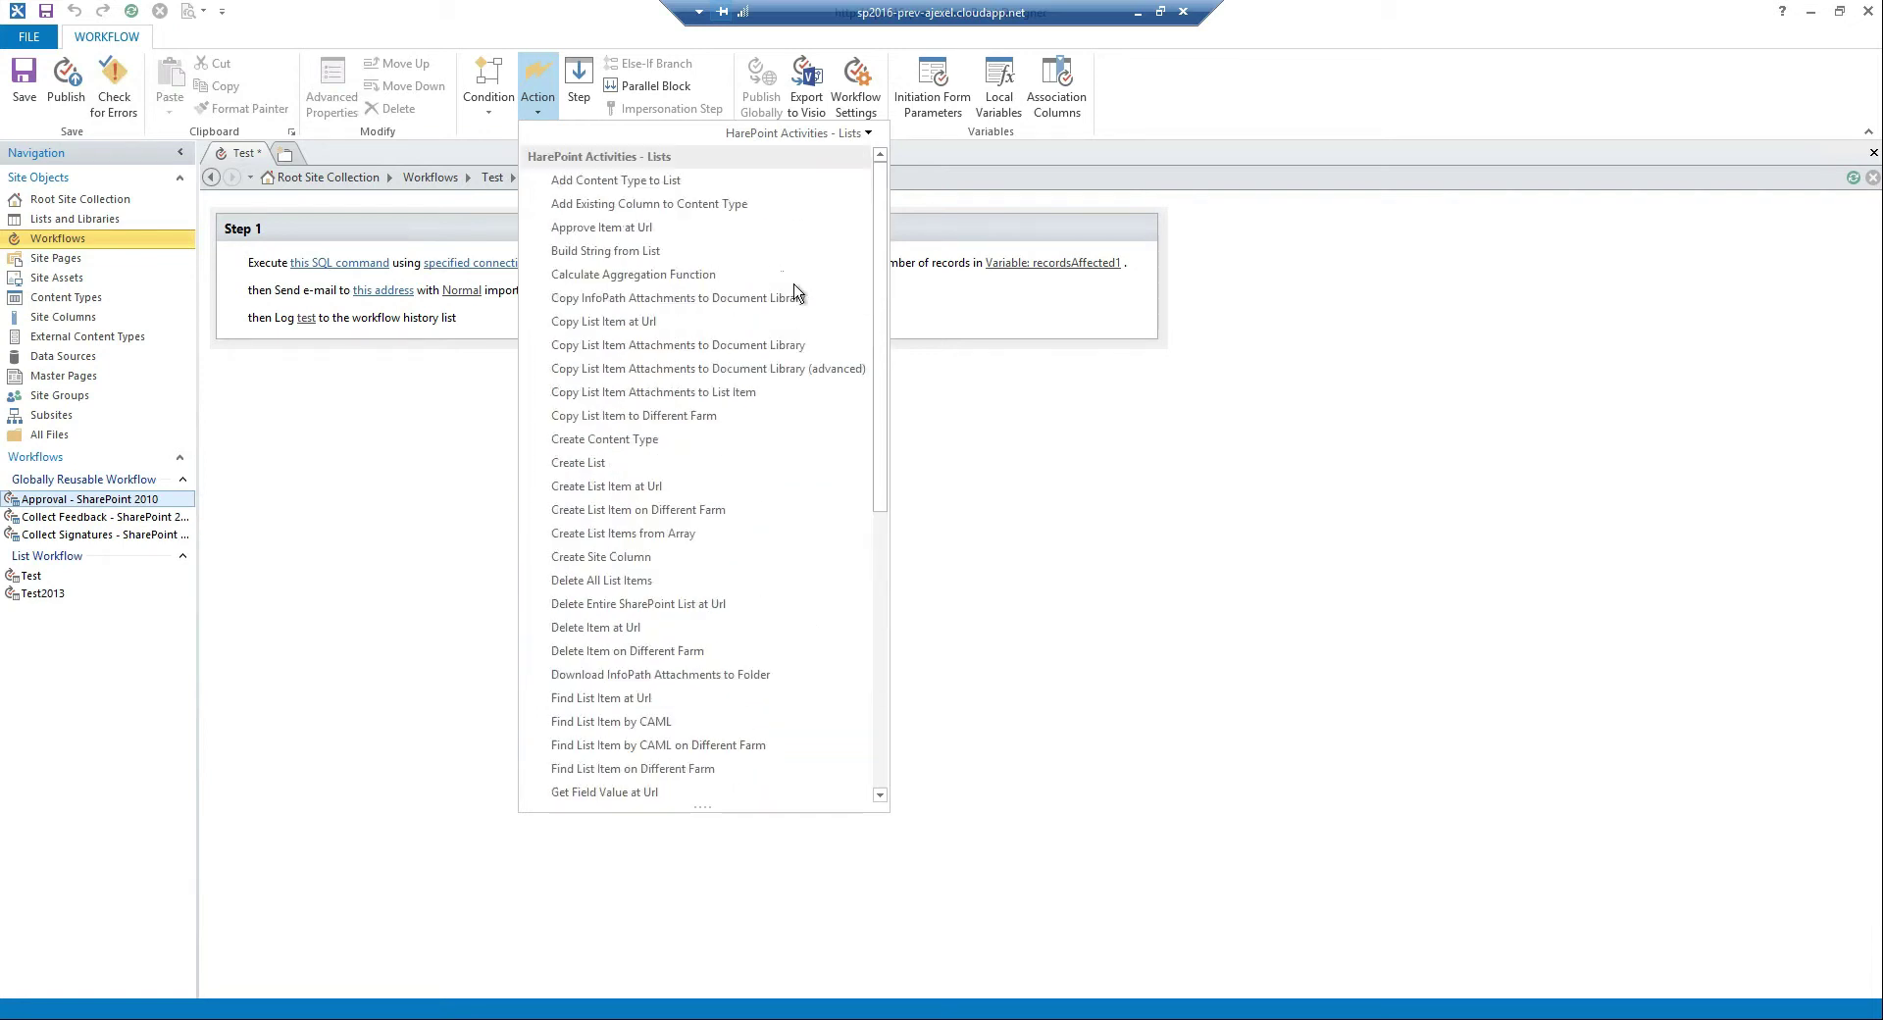
Step: Examine the workflow actions in the HarePoint Network, Office and Permissions categories
{"action": "left_click", "coordinate": [859, 134]}
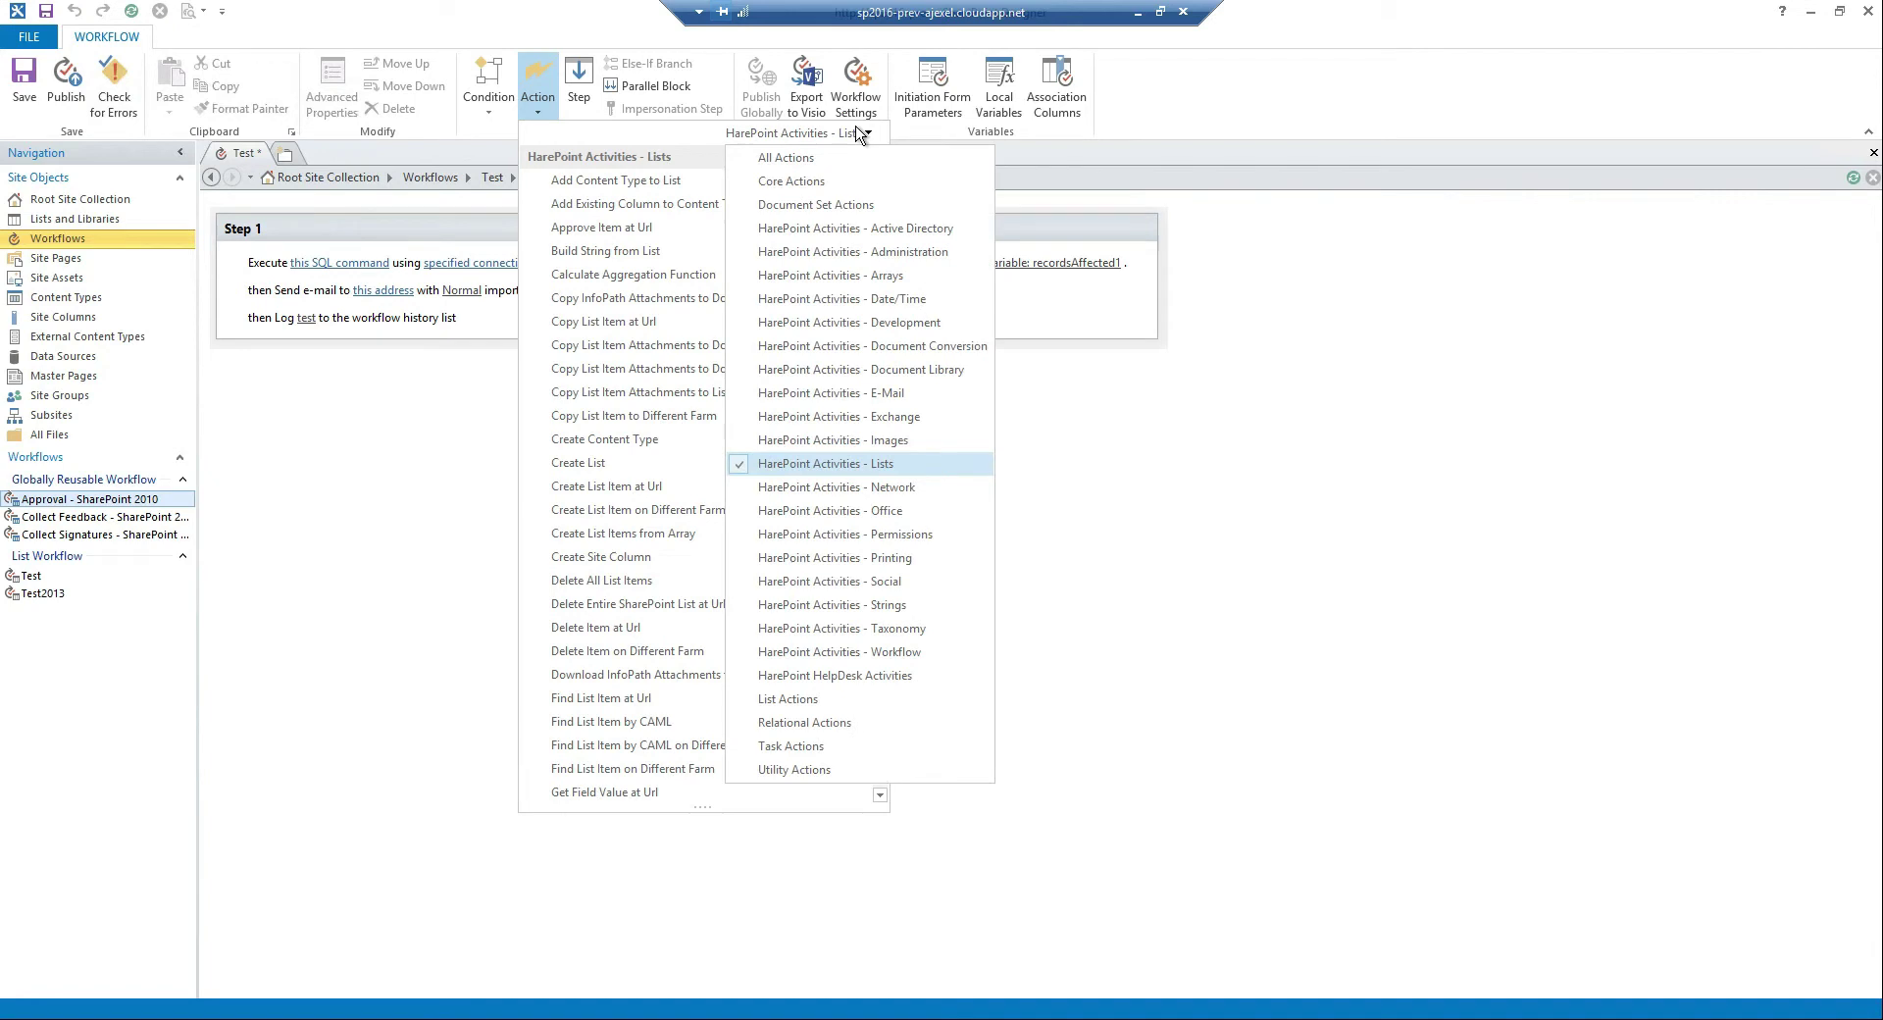
{"action": "left_click", "coordinate": [909, 497]}
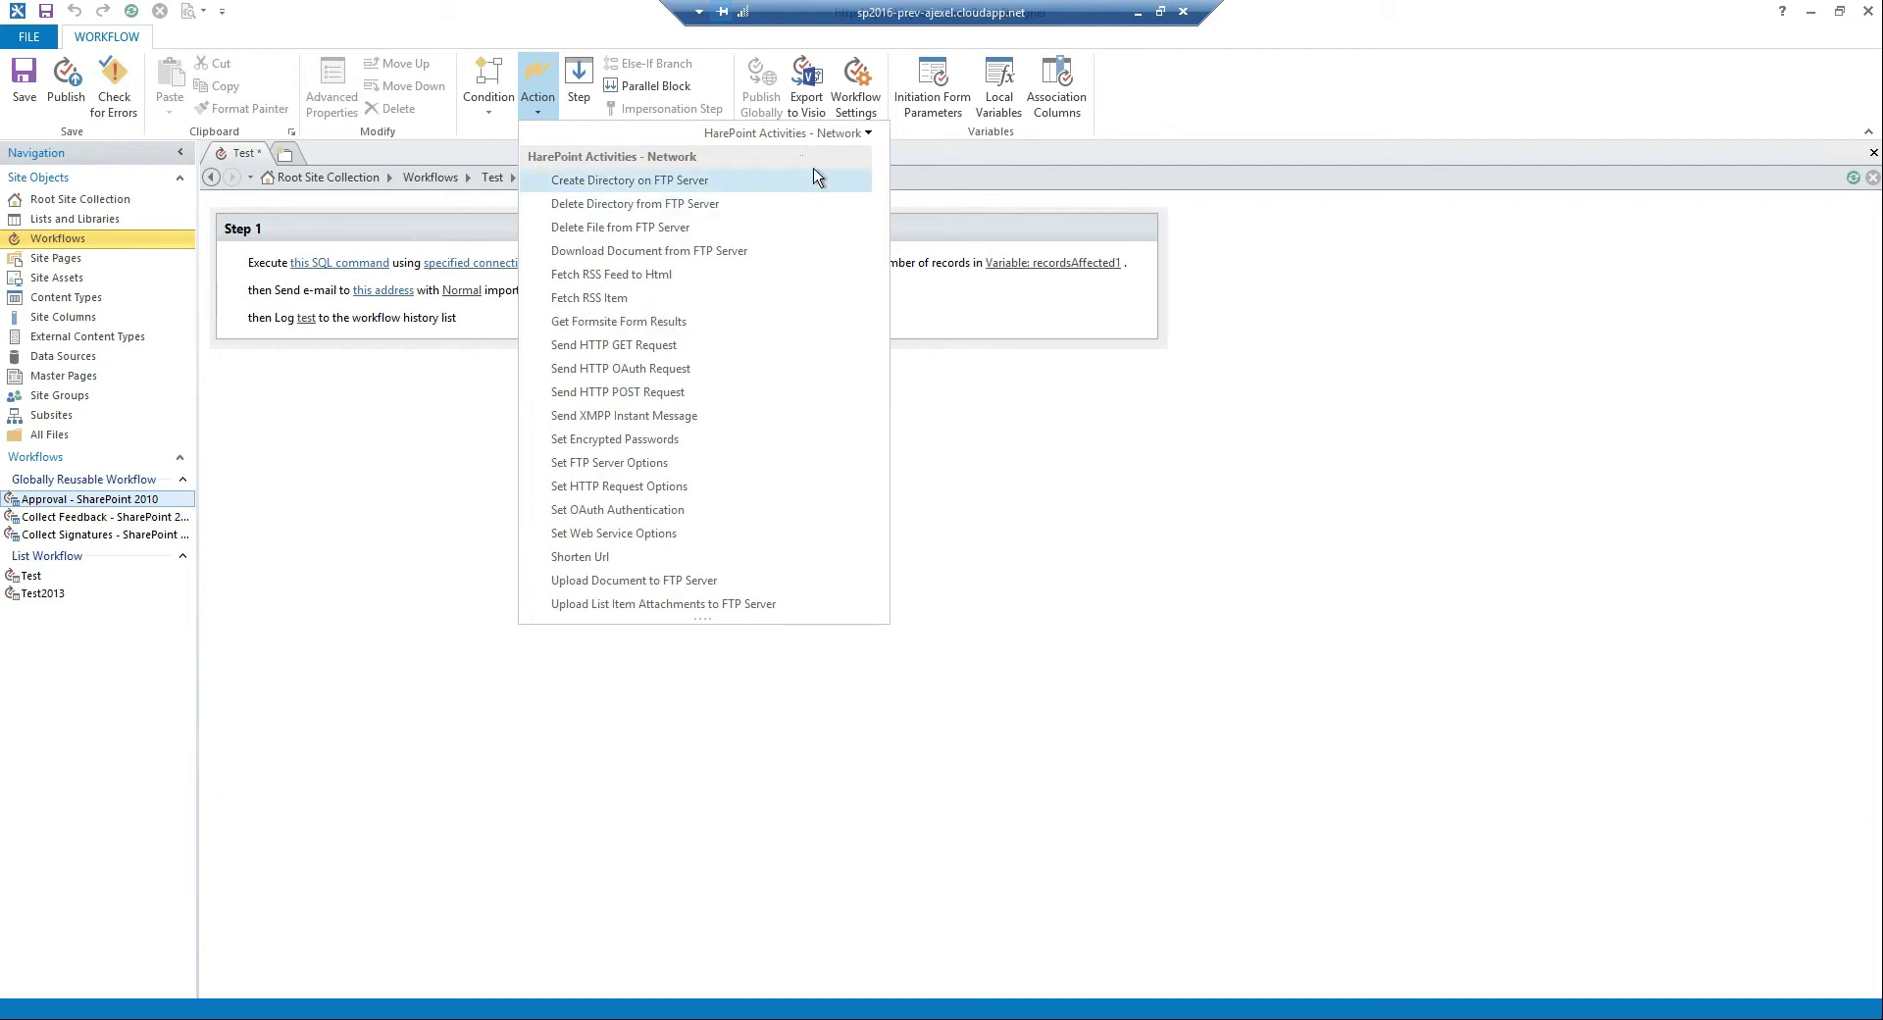
{"action": "left_click", "coordinate": [867, 135]}
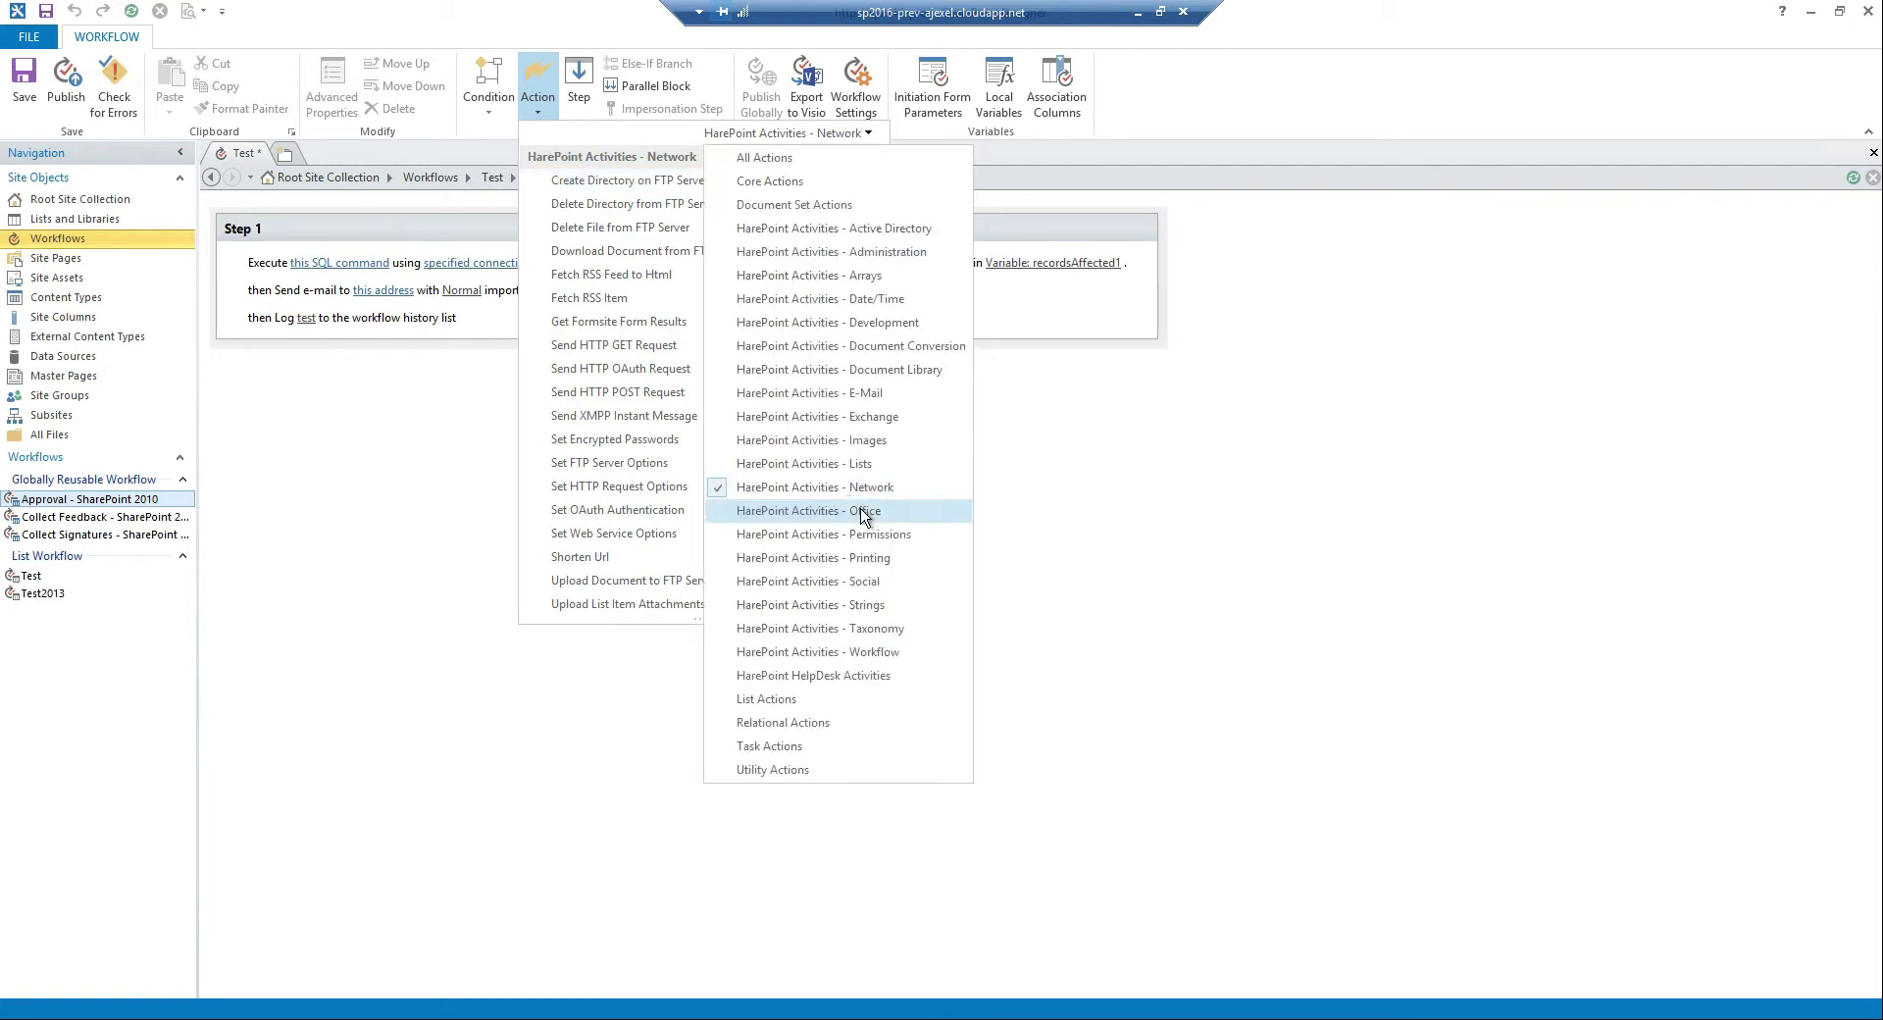
{"action": "left_click", "coordinate": [861, 512]}
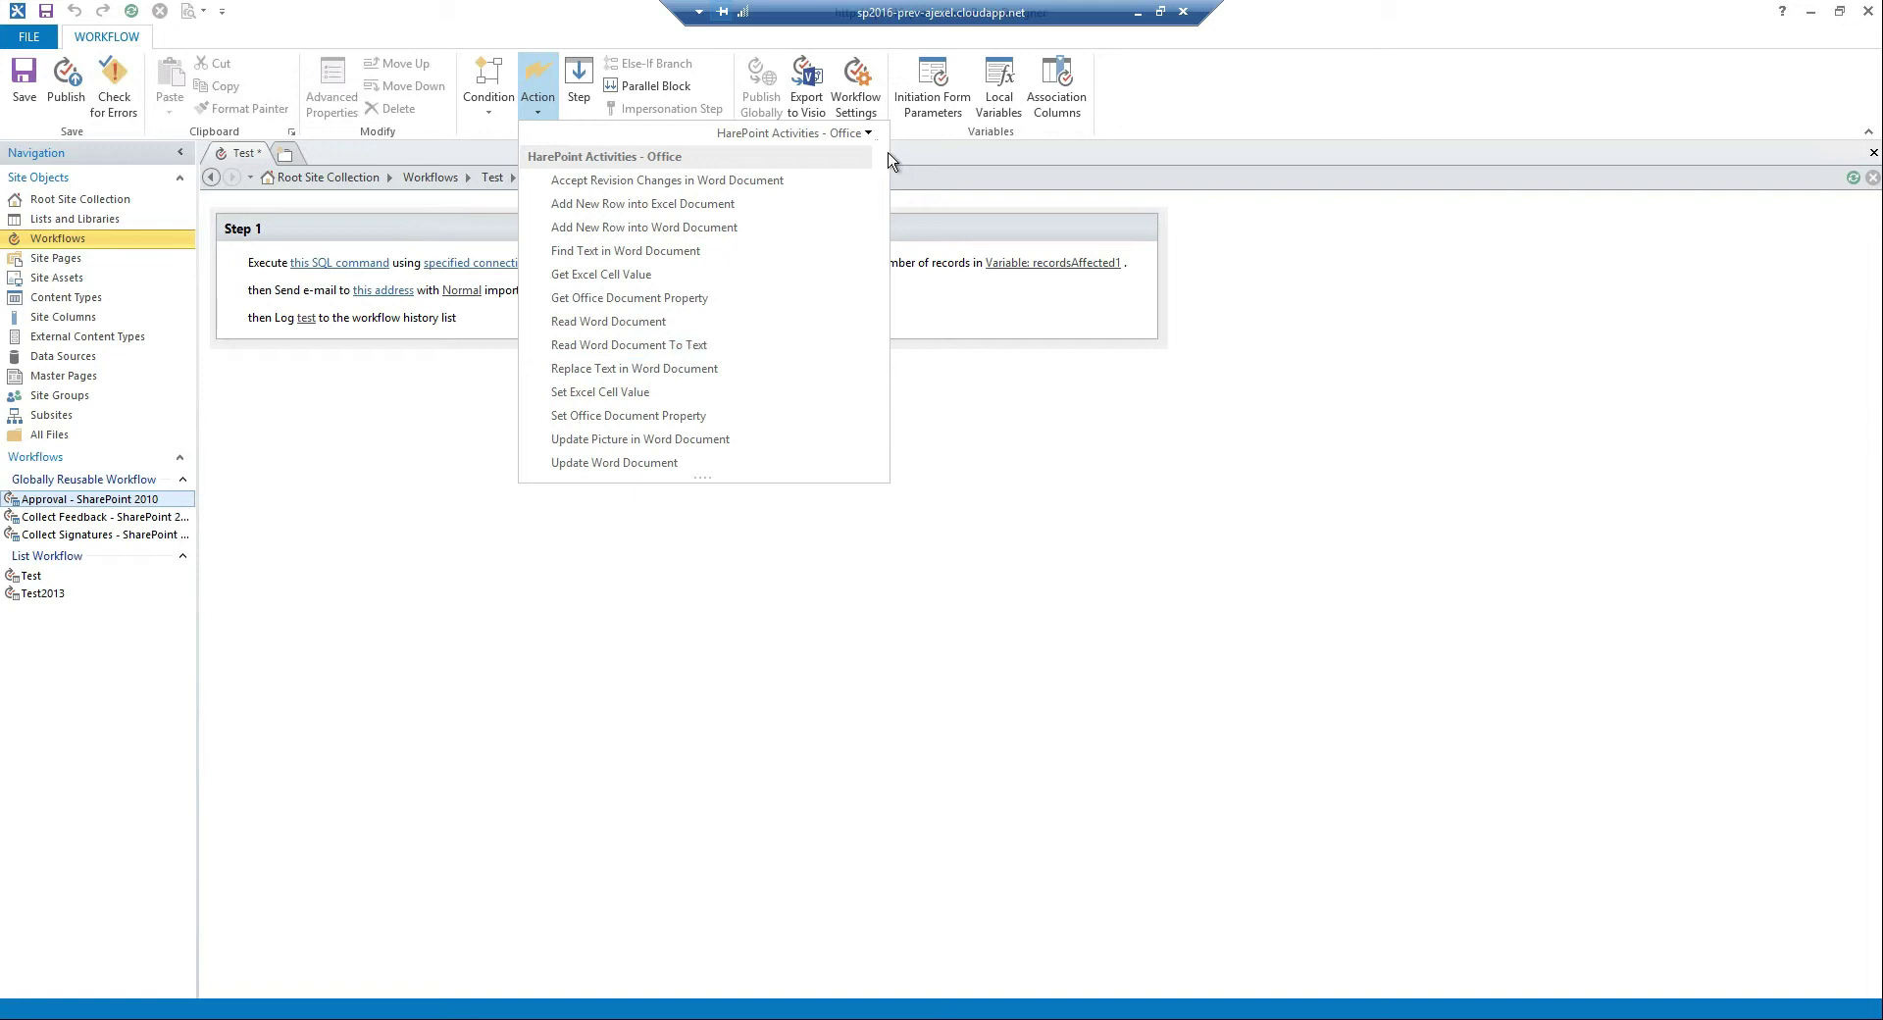
{"action": "left_click", "coordinate": [867, 133]}
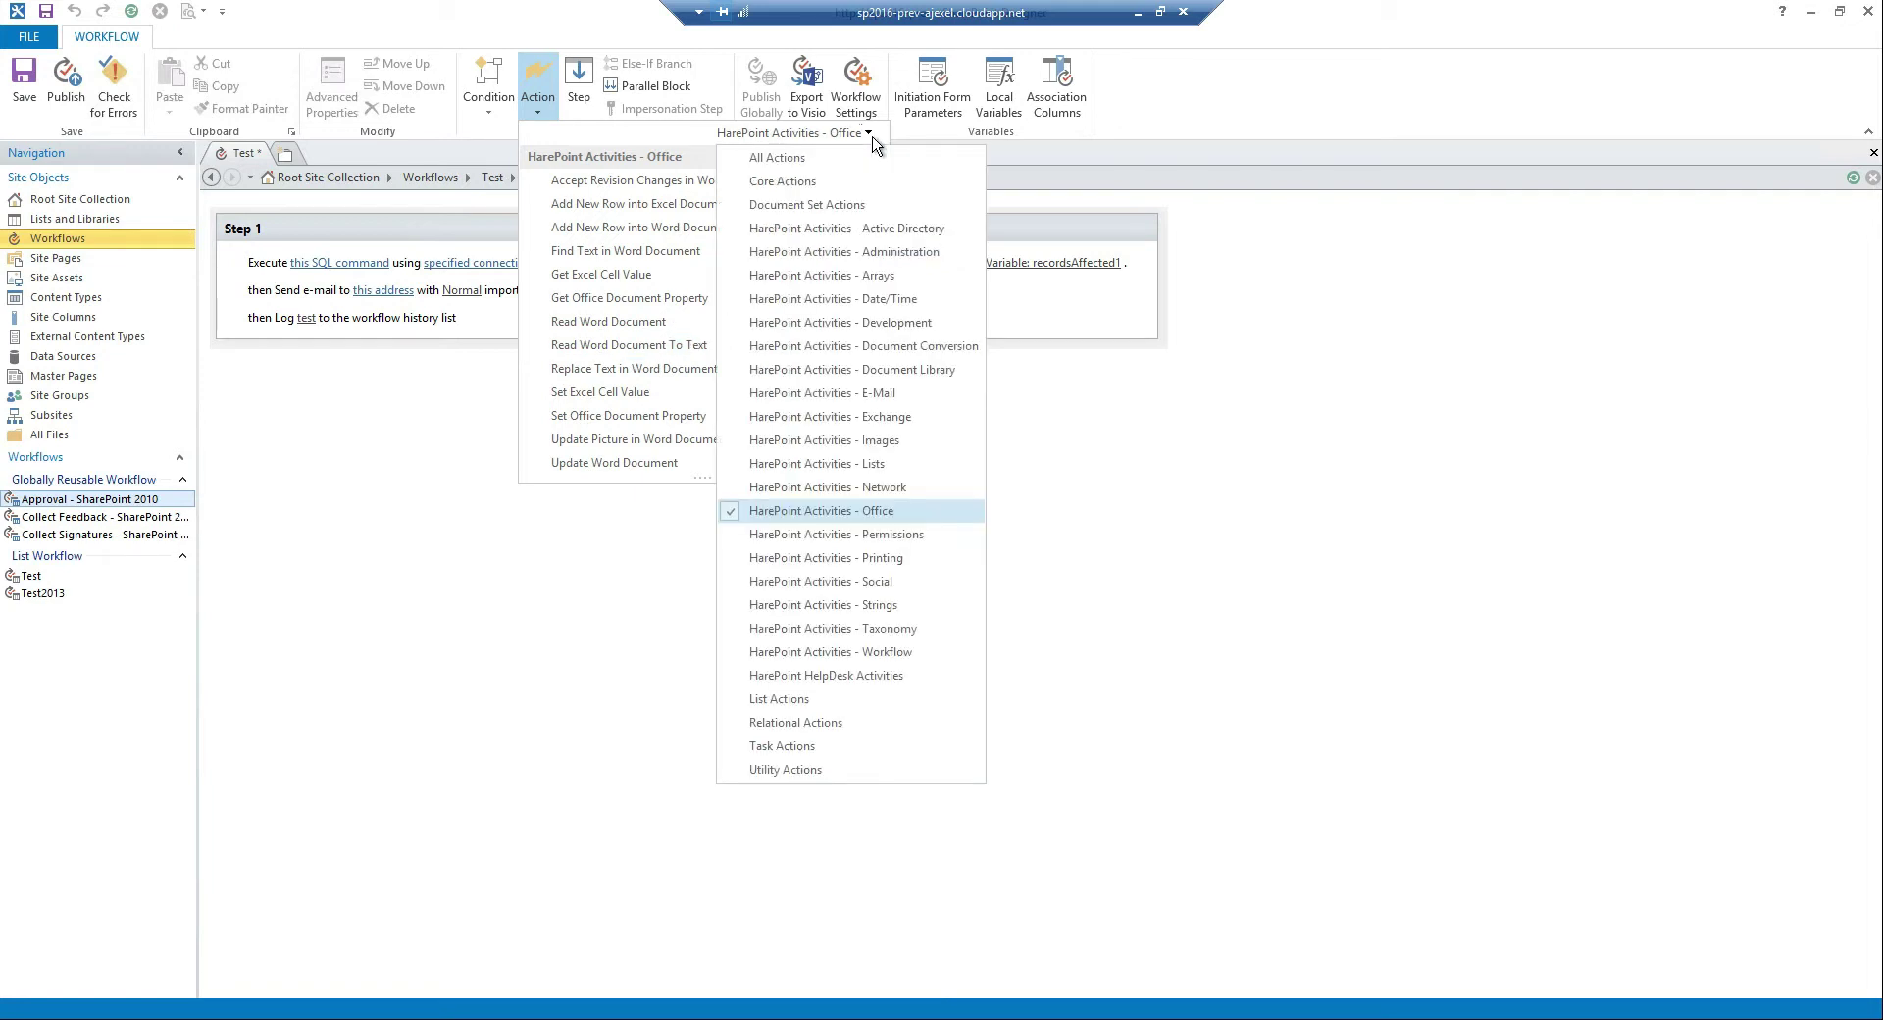
{"action": "left_click", "coordinate": [914, 534]}
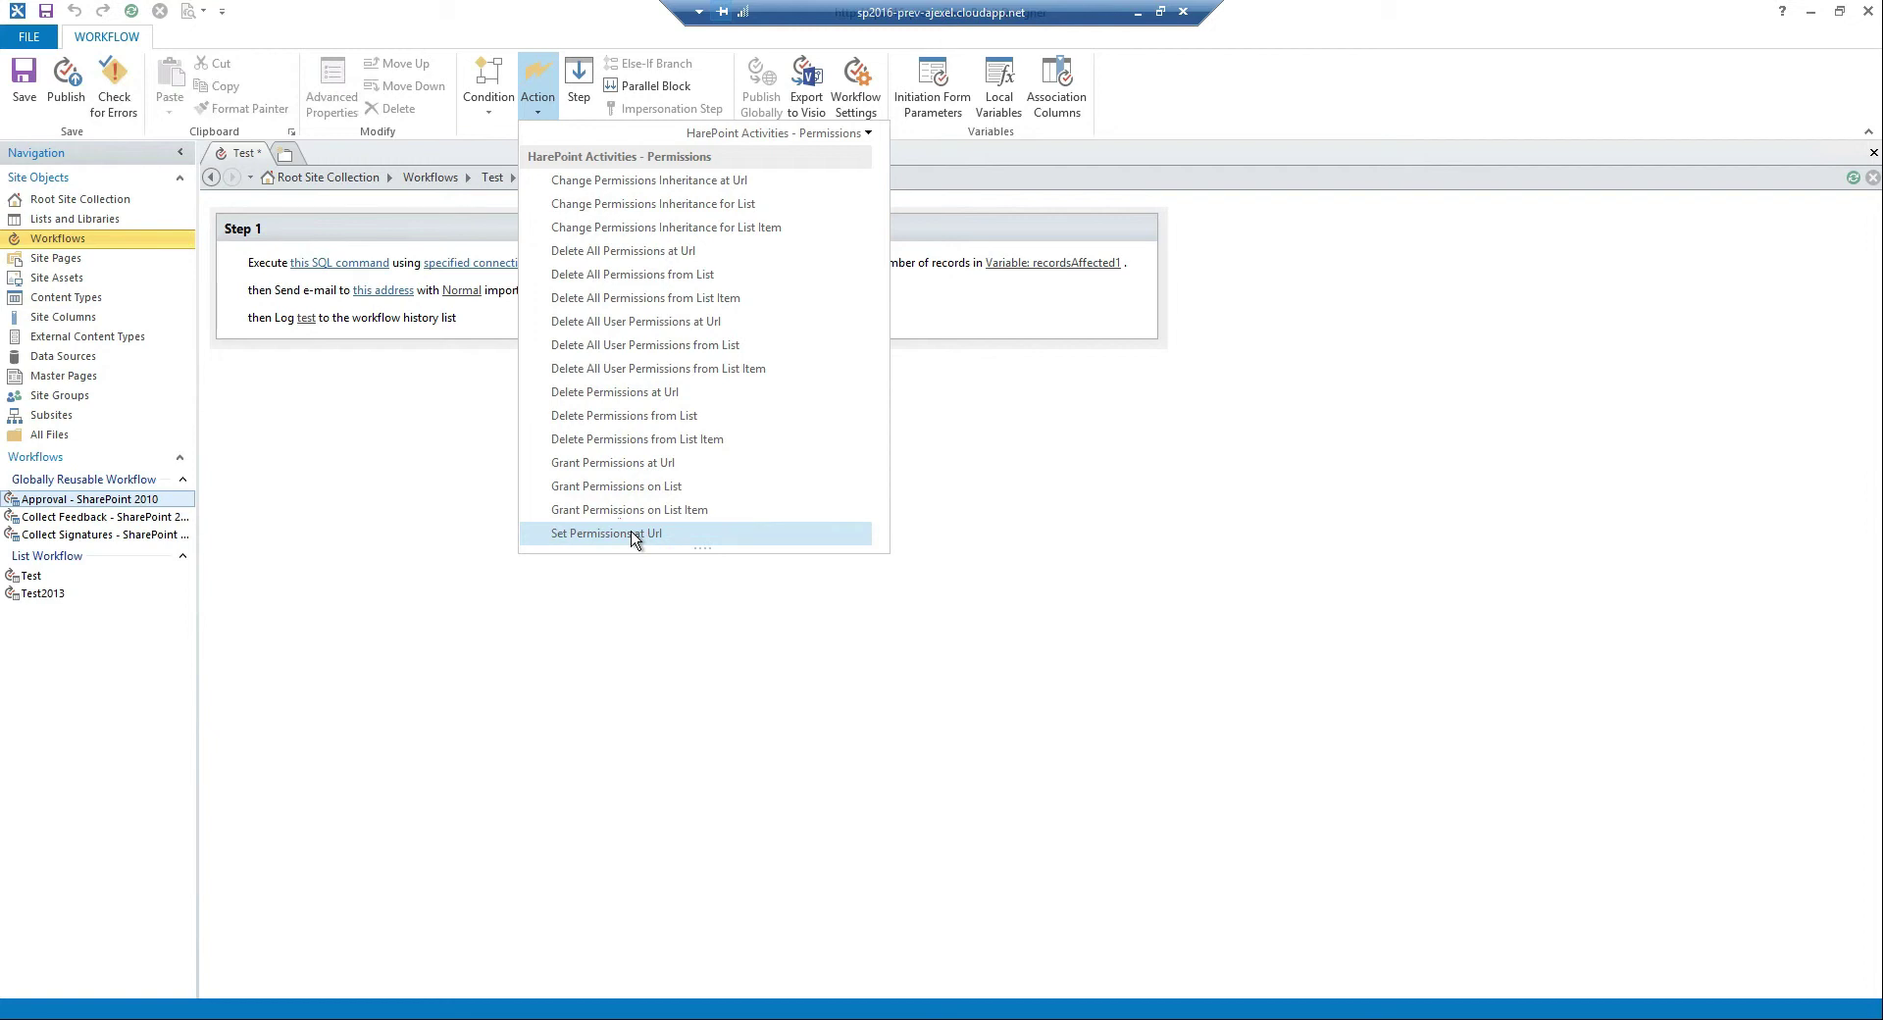
Step: Examine the workflow actions in the HarePoint Printing and Social categories
{"action": "left_click", "coordinate": [856, 137]}
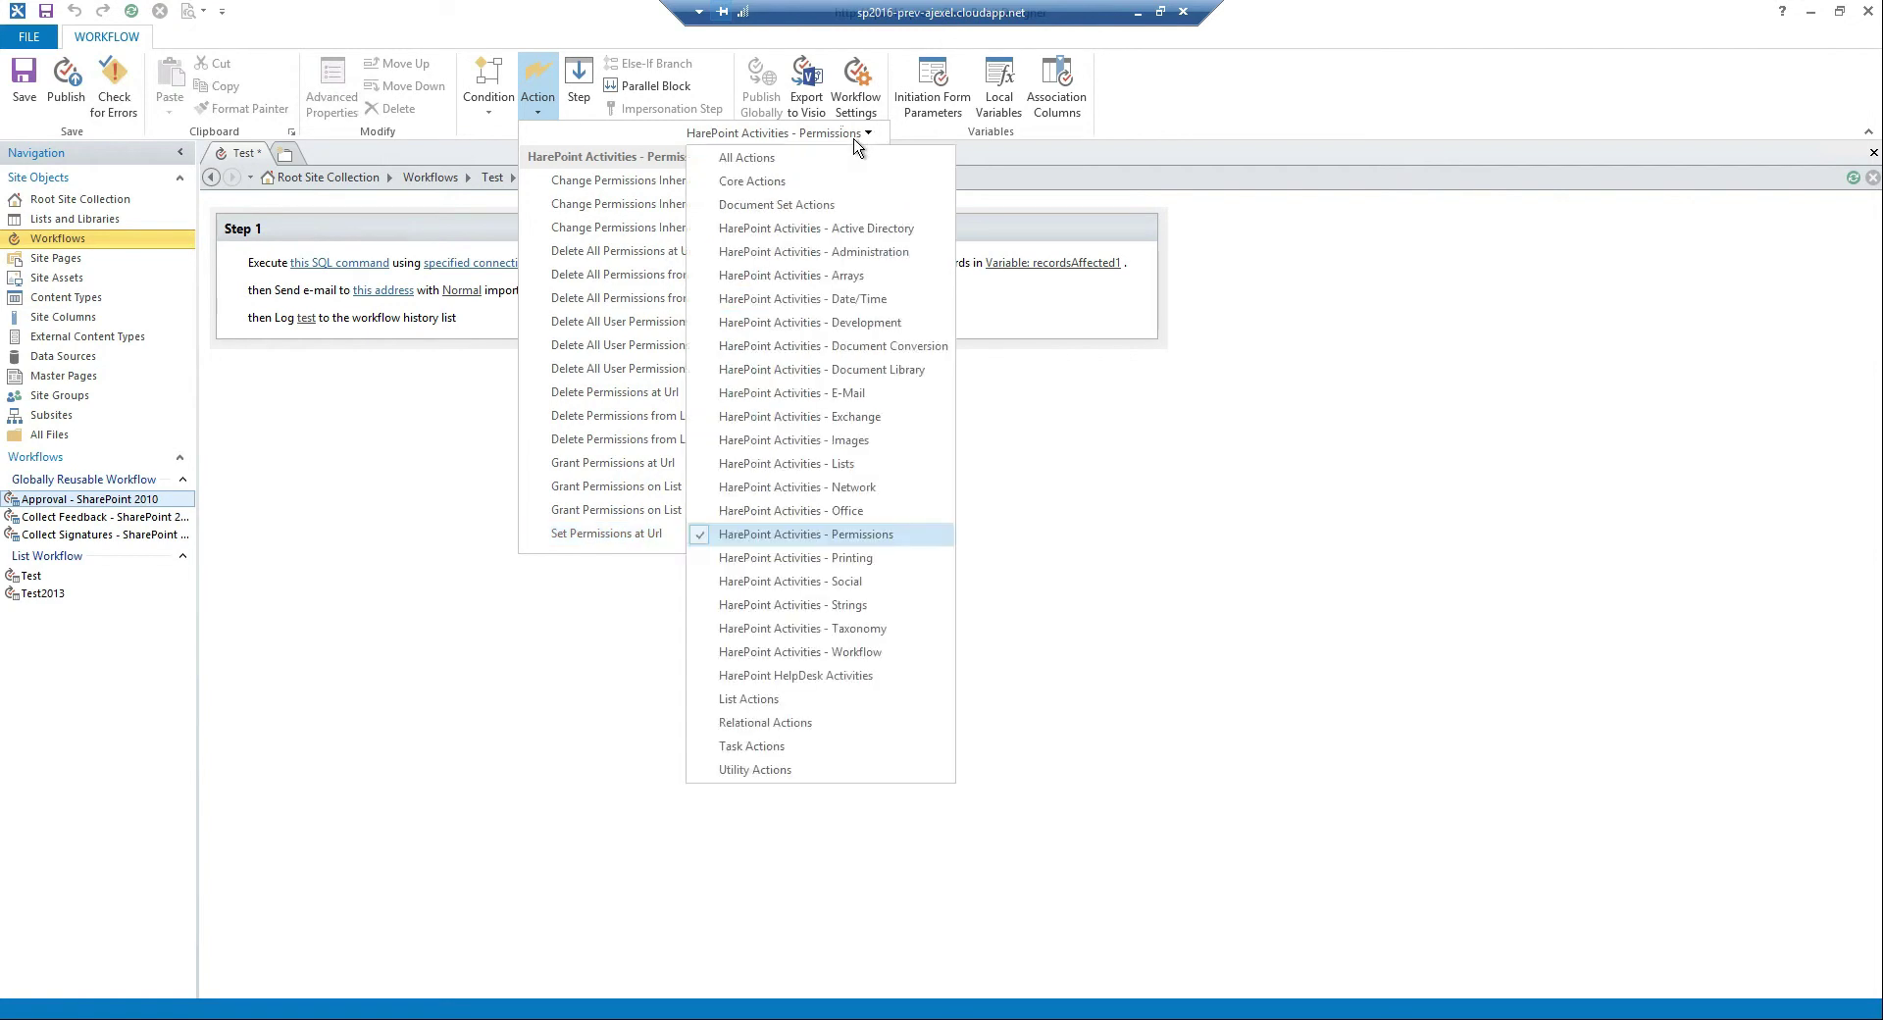
{"action": "left_click", "coordinate": [872, 558]}
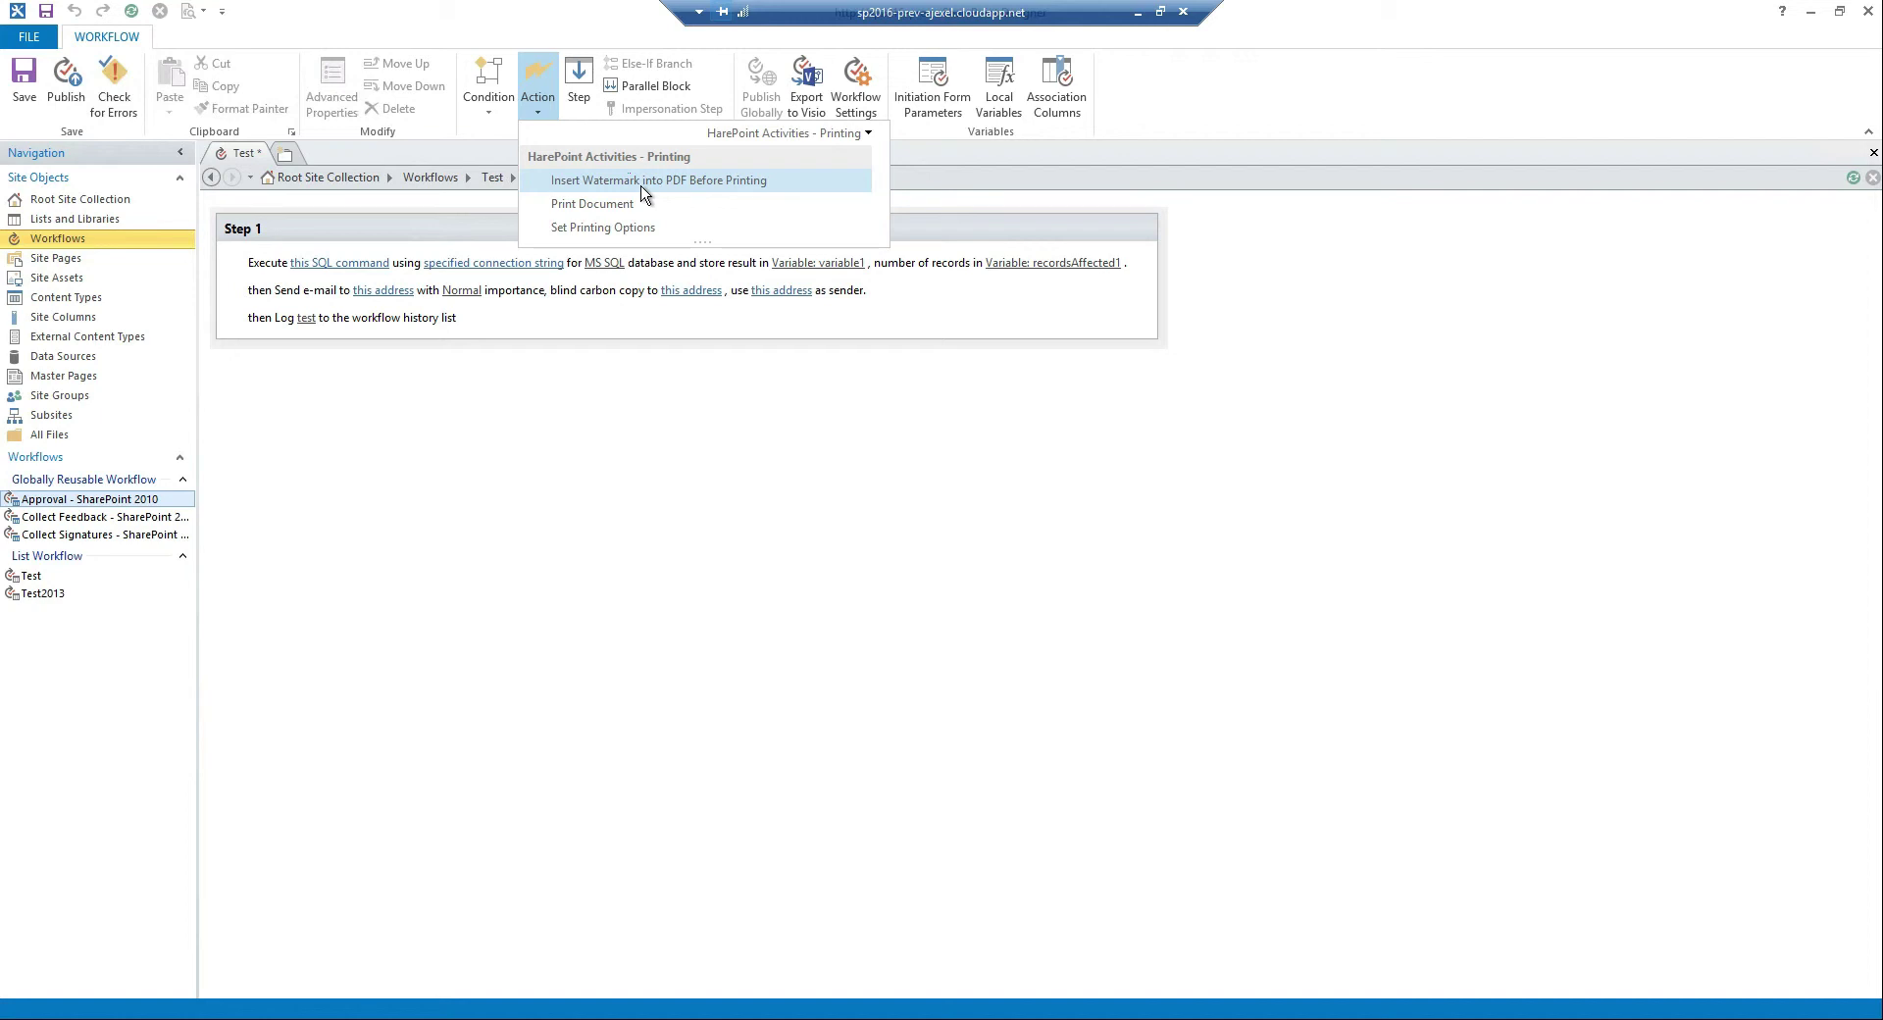
{"action": "left_click", "coordinate": [820, 134]}
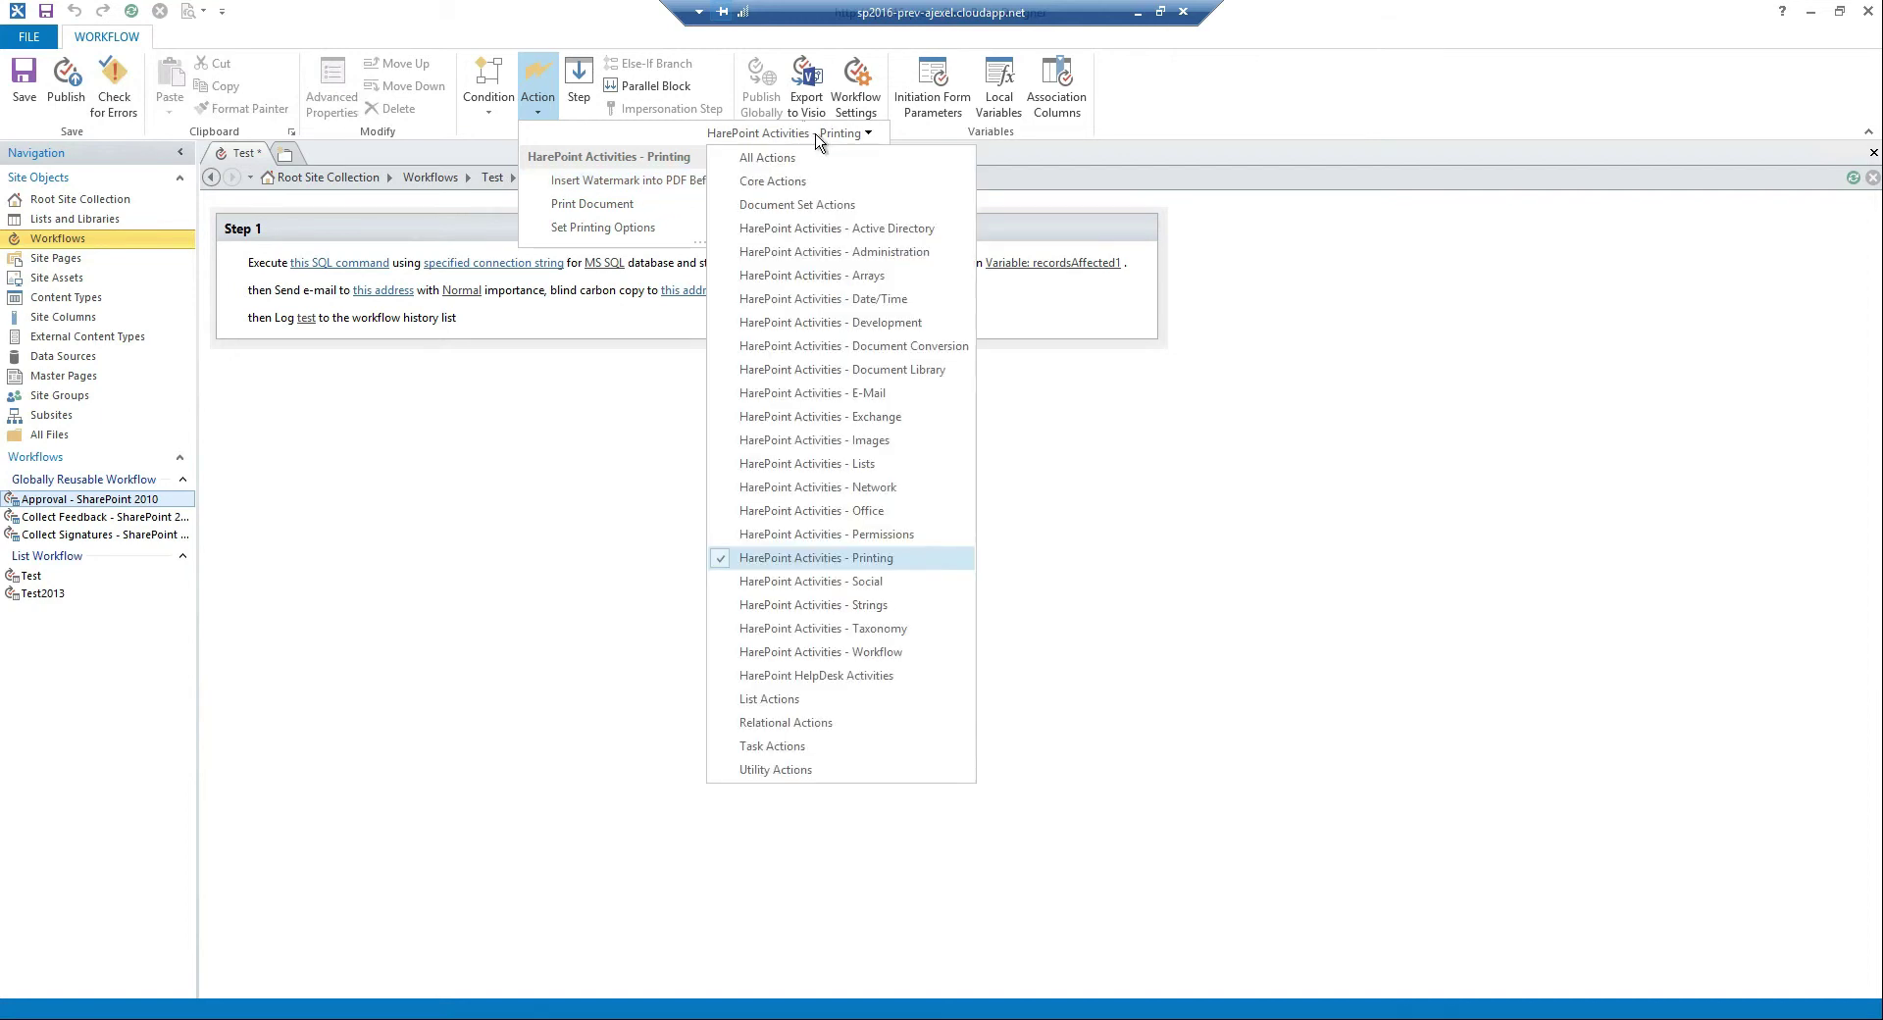
{"action": "left_click", "coordinate": [868, 583]}
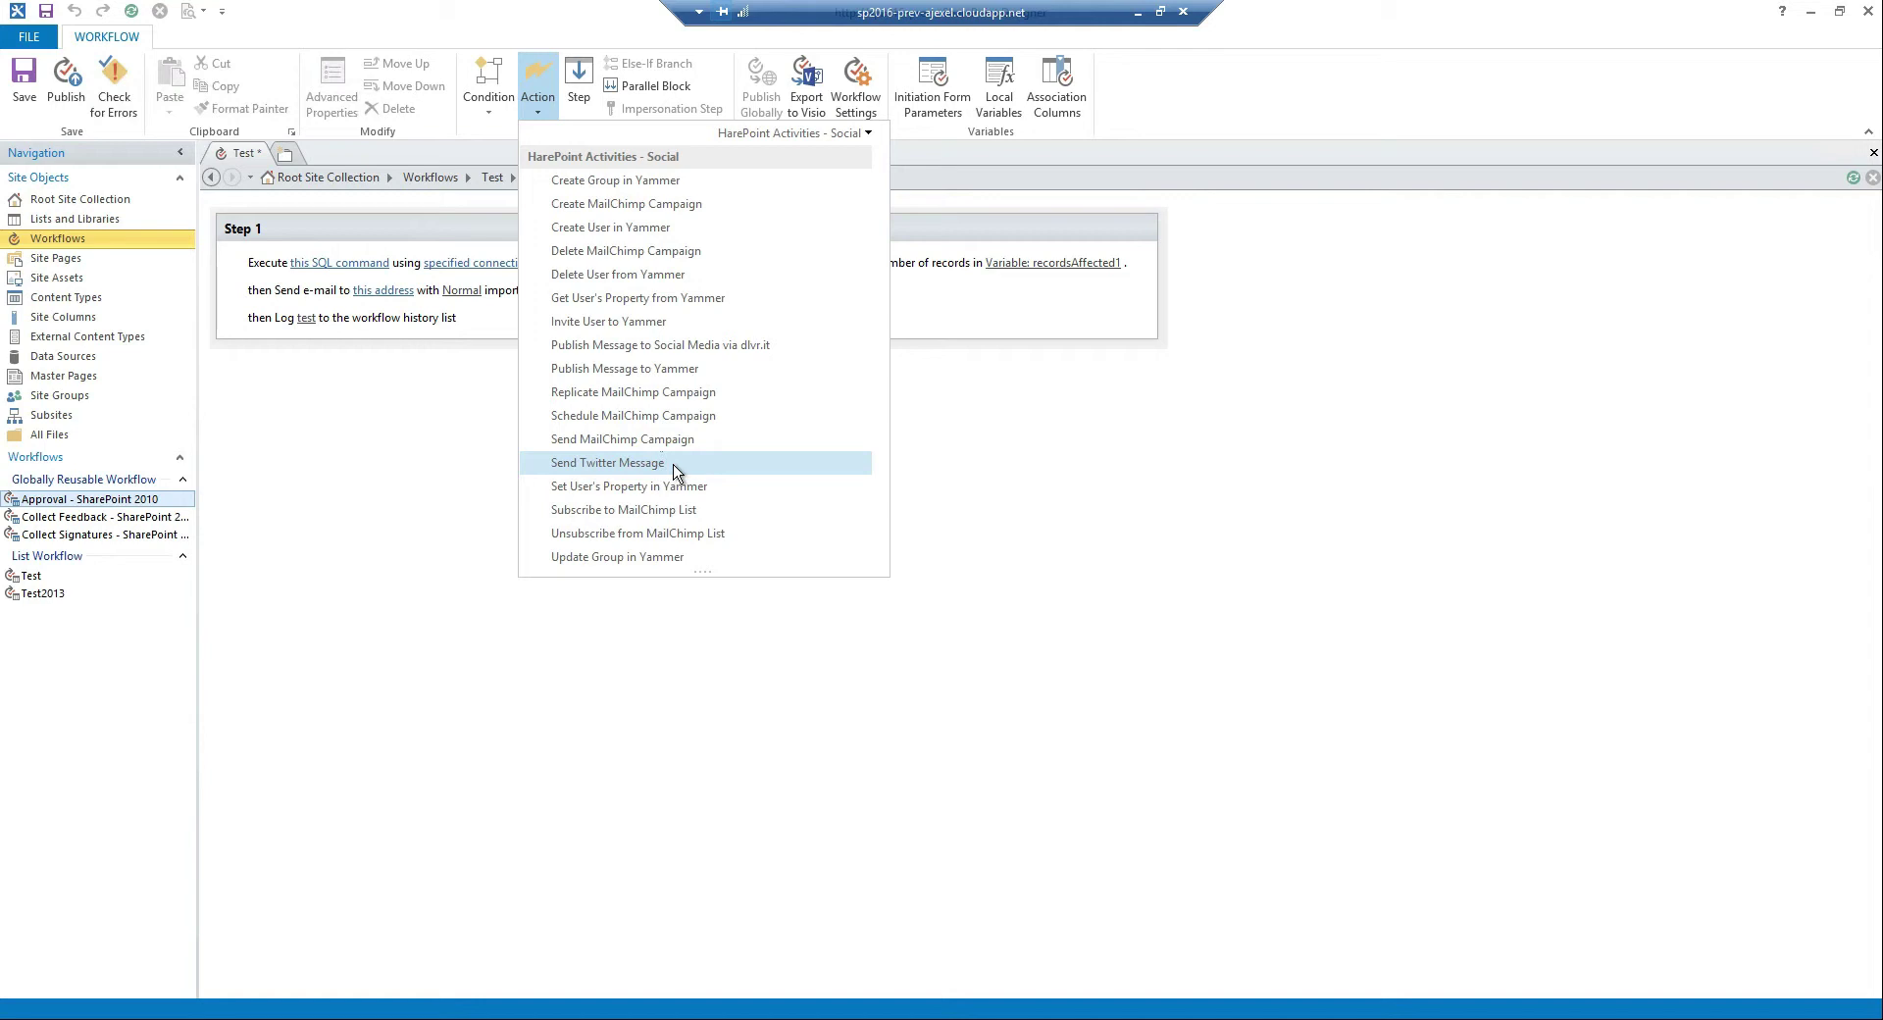
Step: Add the Set Regular Expression Options action from the HarePoint Strings category to Step 1, after the e-mail action
{"action": "left_click", "coordinate": [859, 134]}
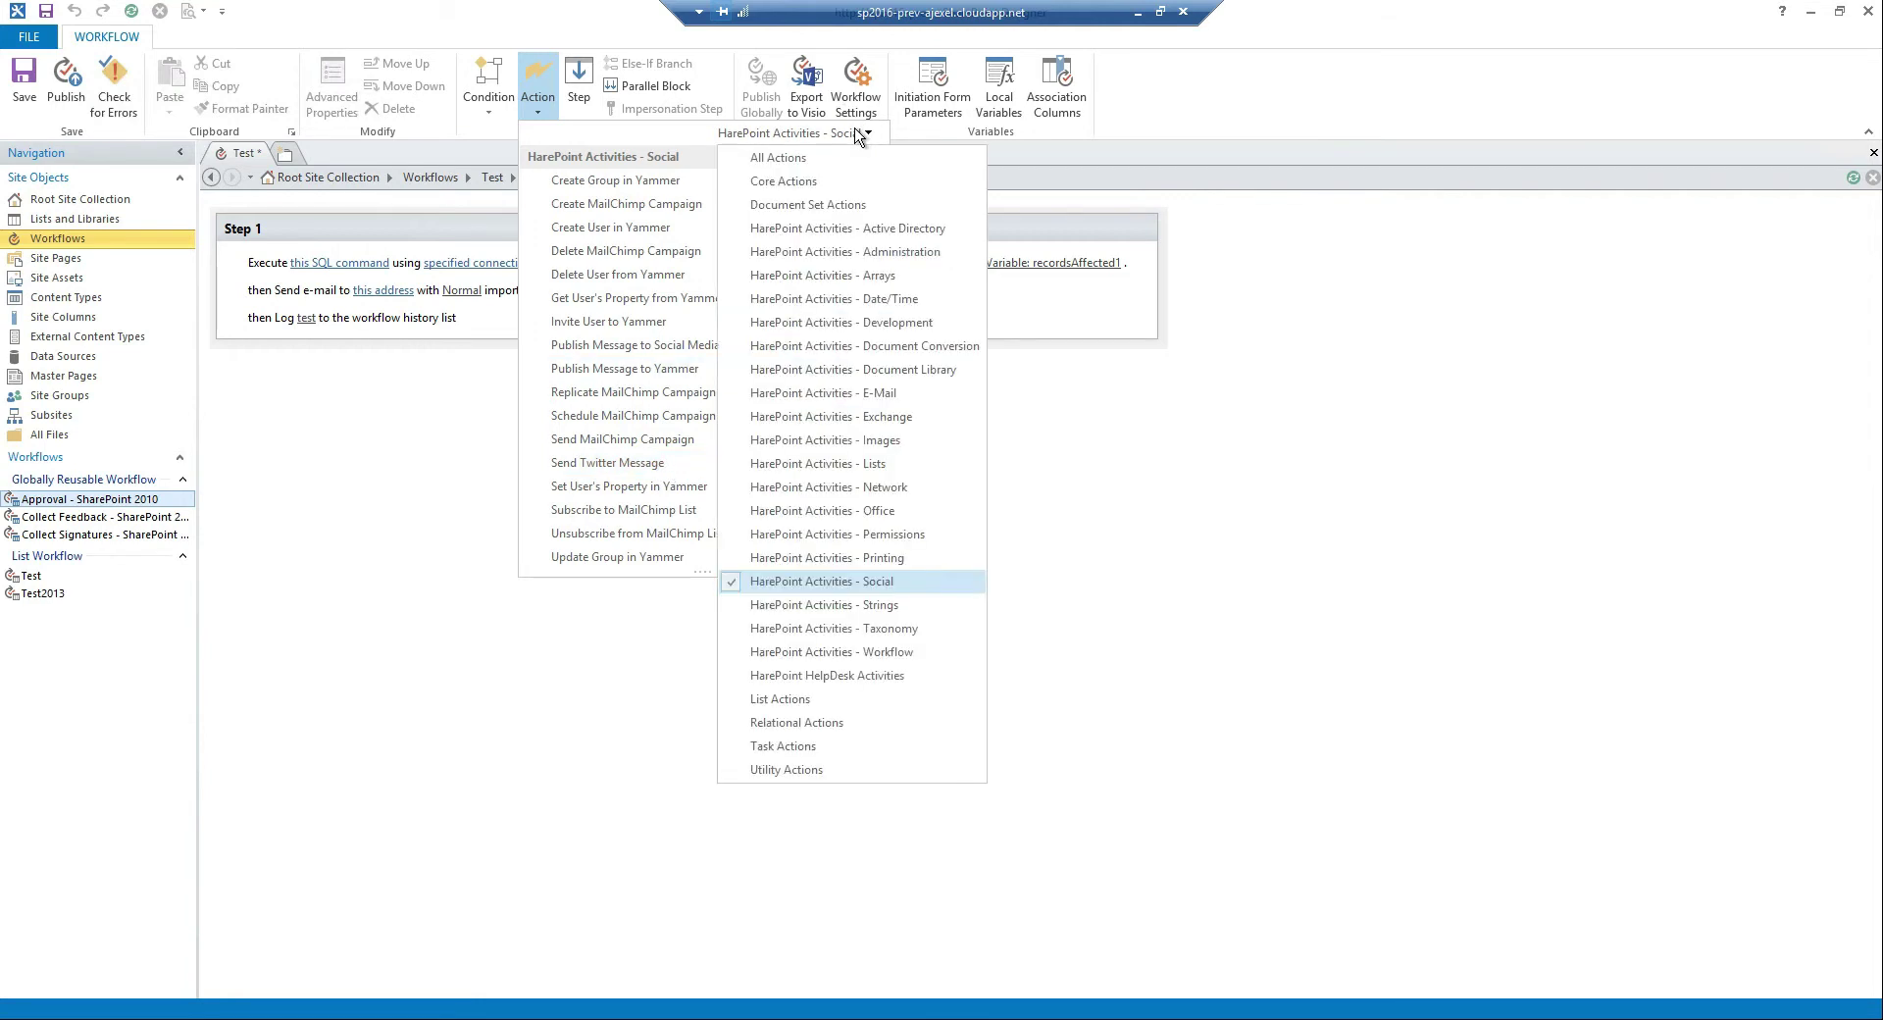
{"action": "left_click", "coordinate": [893, 606]}
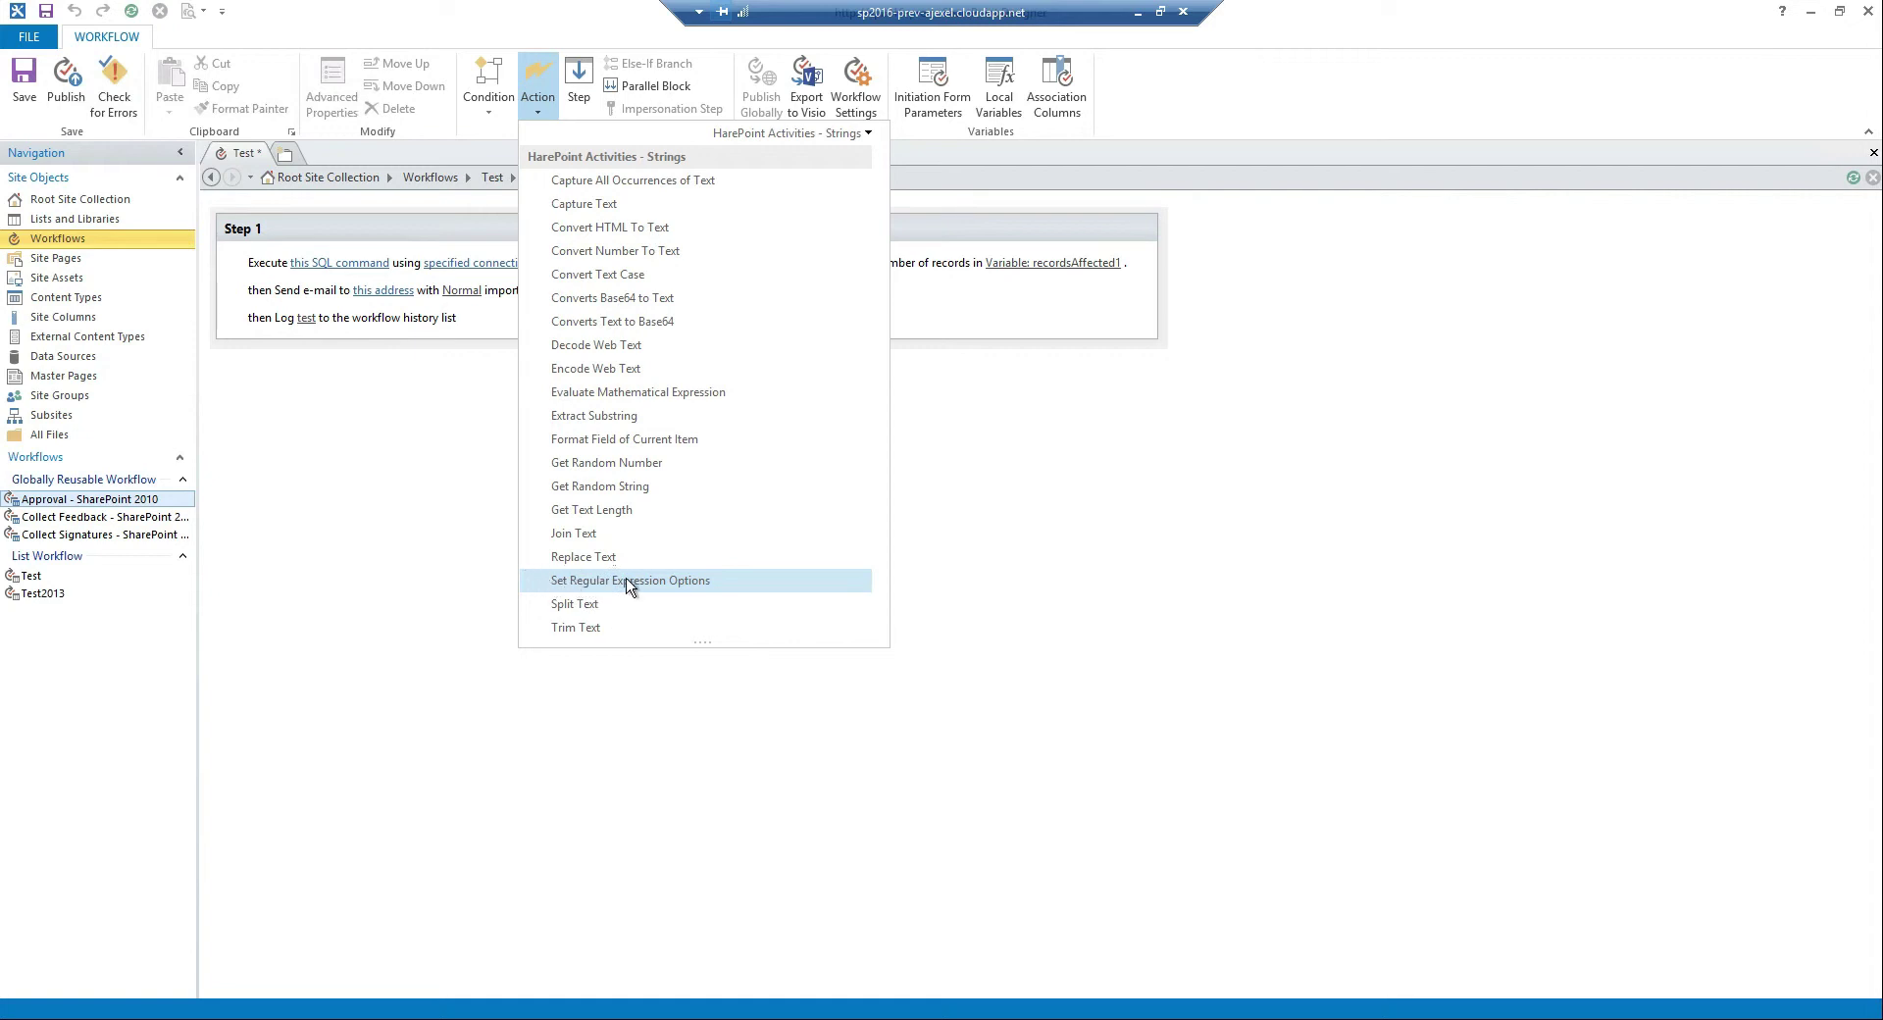
{"action": "left_click", "coordinate": [719, 582]}
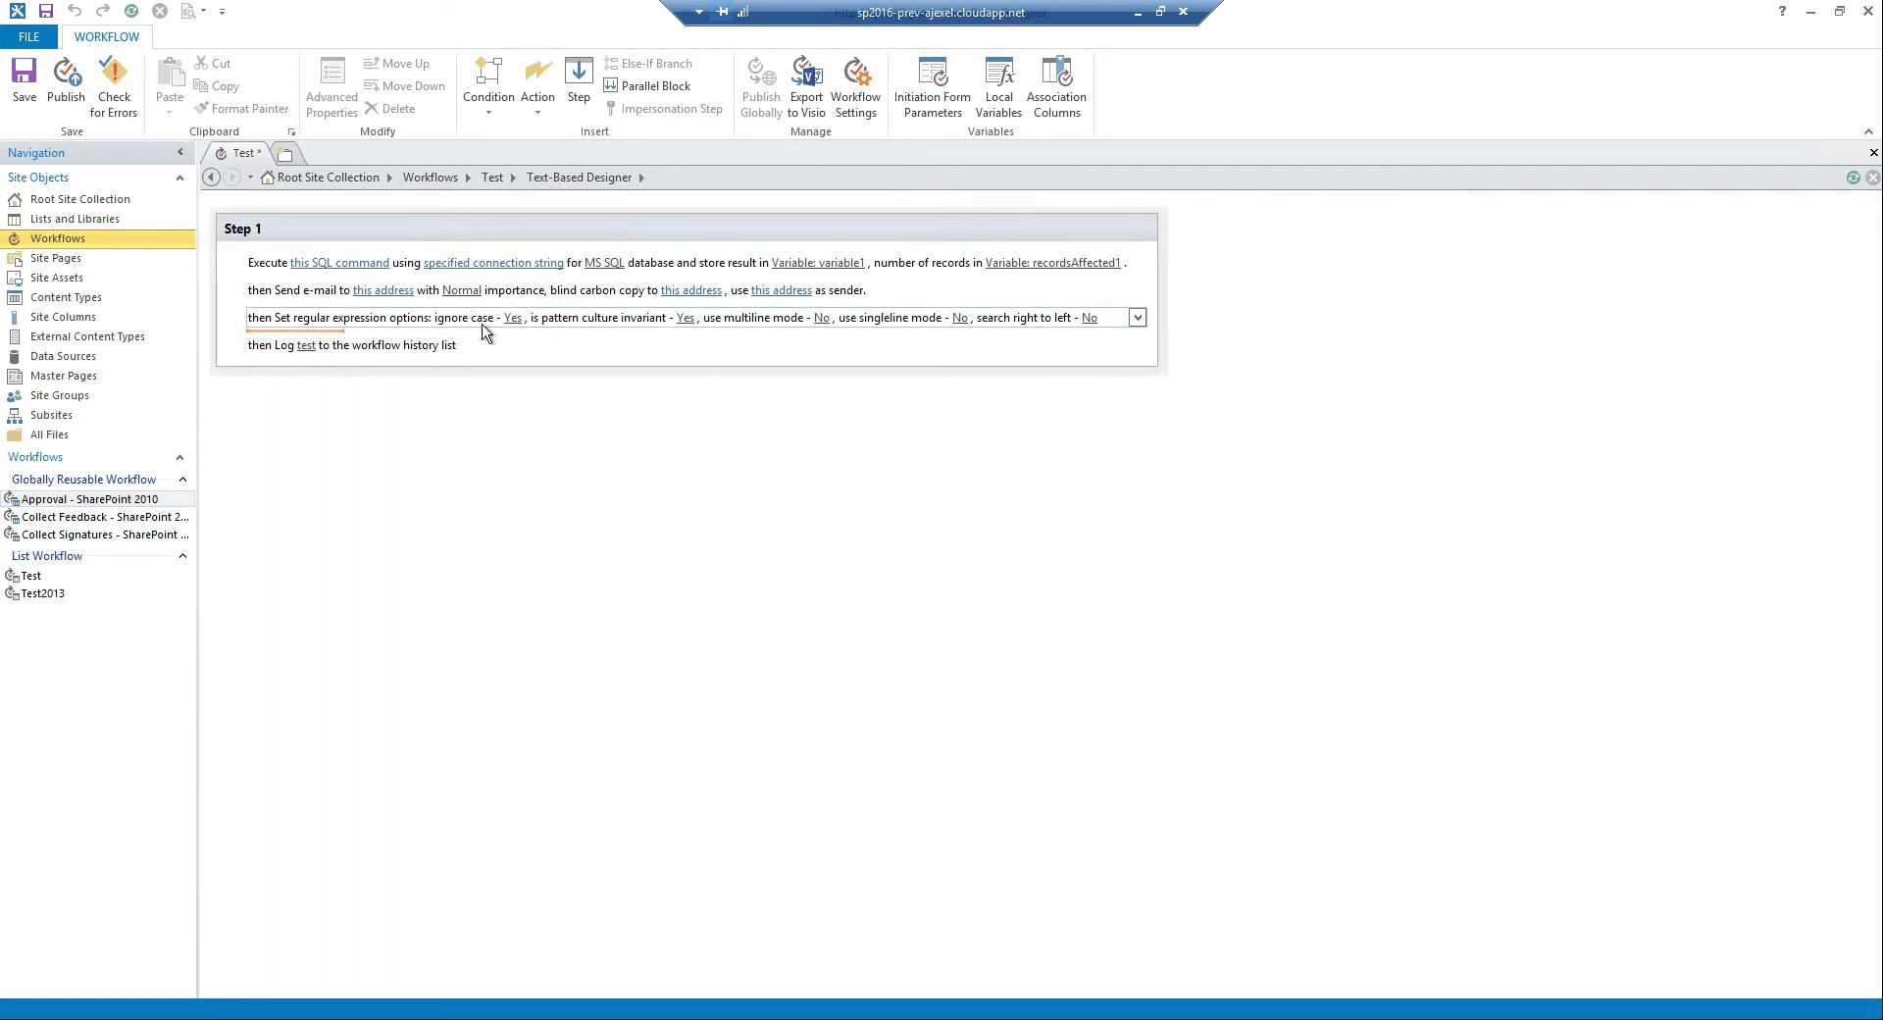
Step: Insert a nested step before the Log action and add the HarePoint Strings action Replace Text to it
{"action": "left_click", "coordinate": [307, 343]}
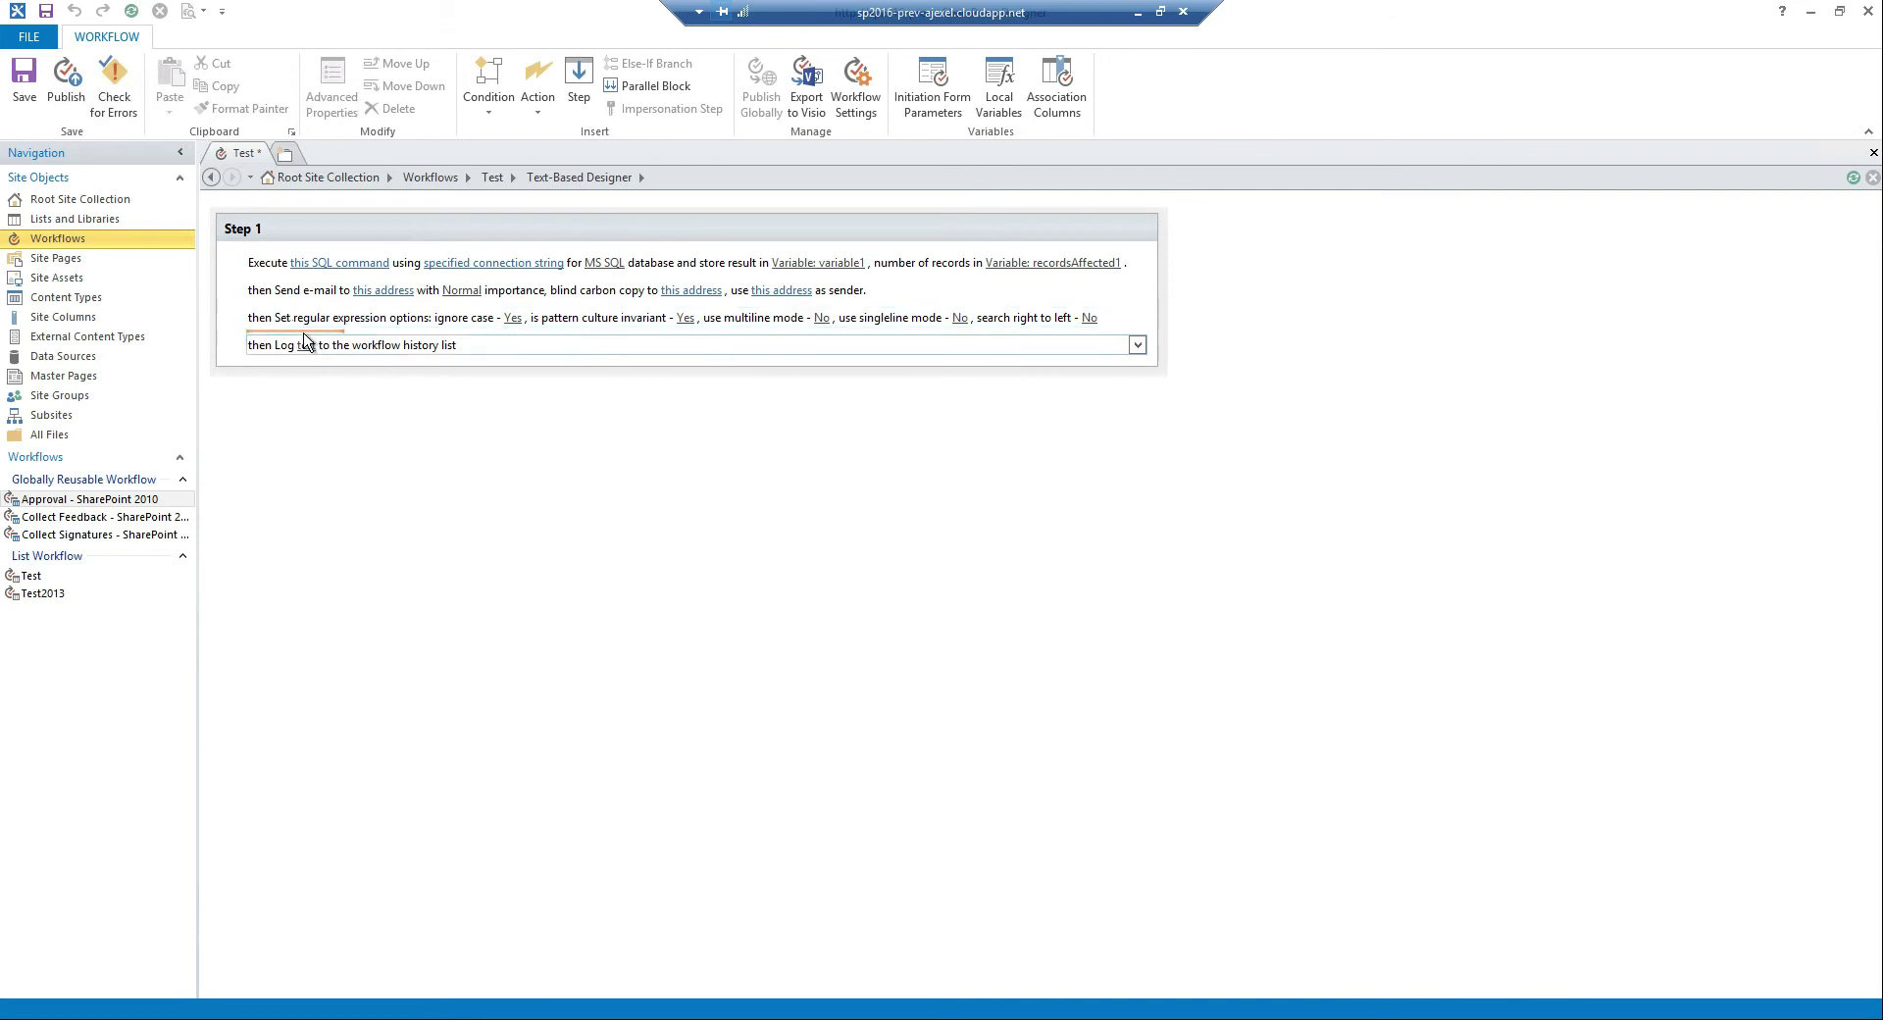
{"action": "left_click", "coordinate": [576, 84]}
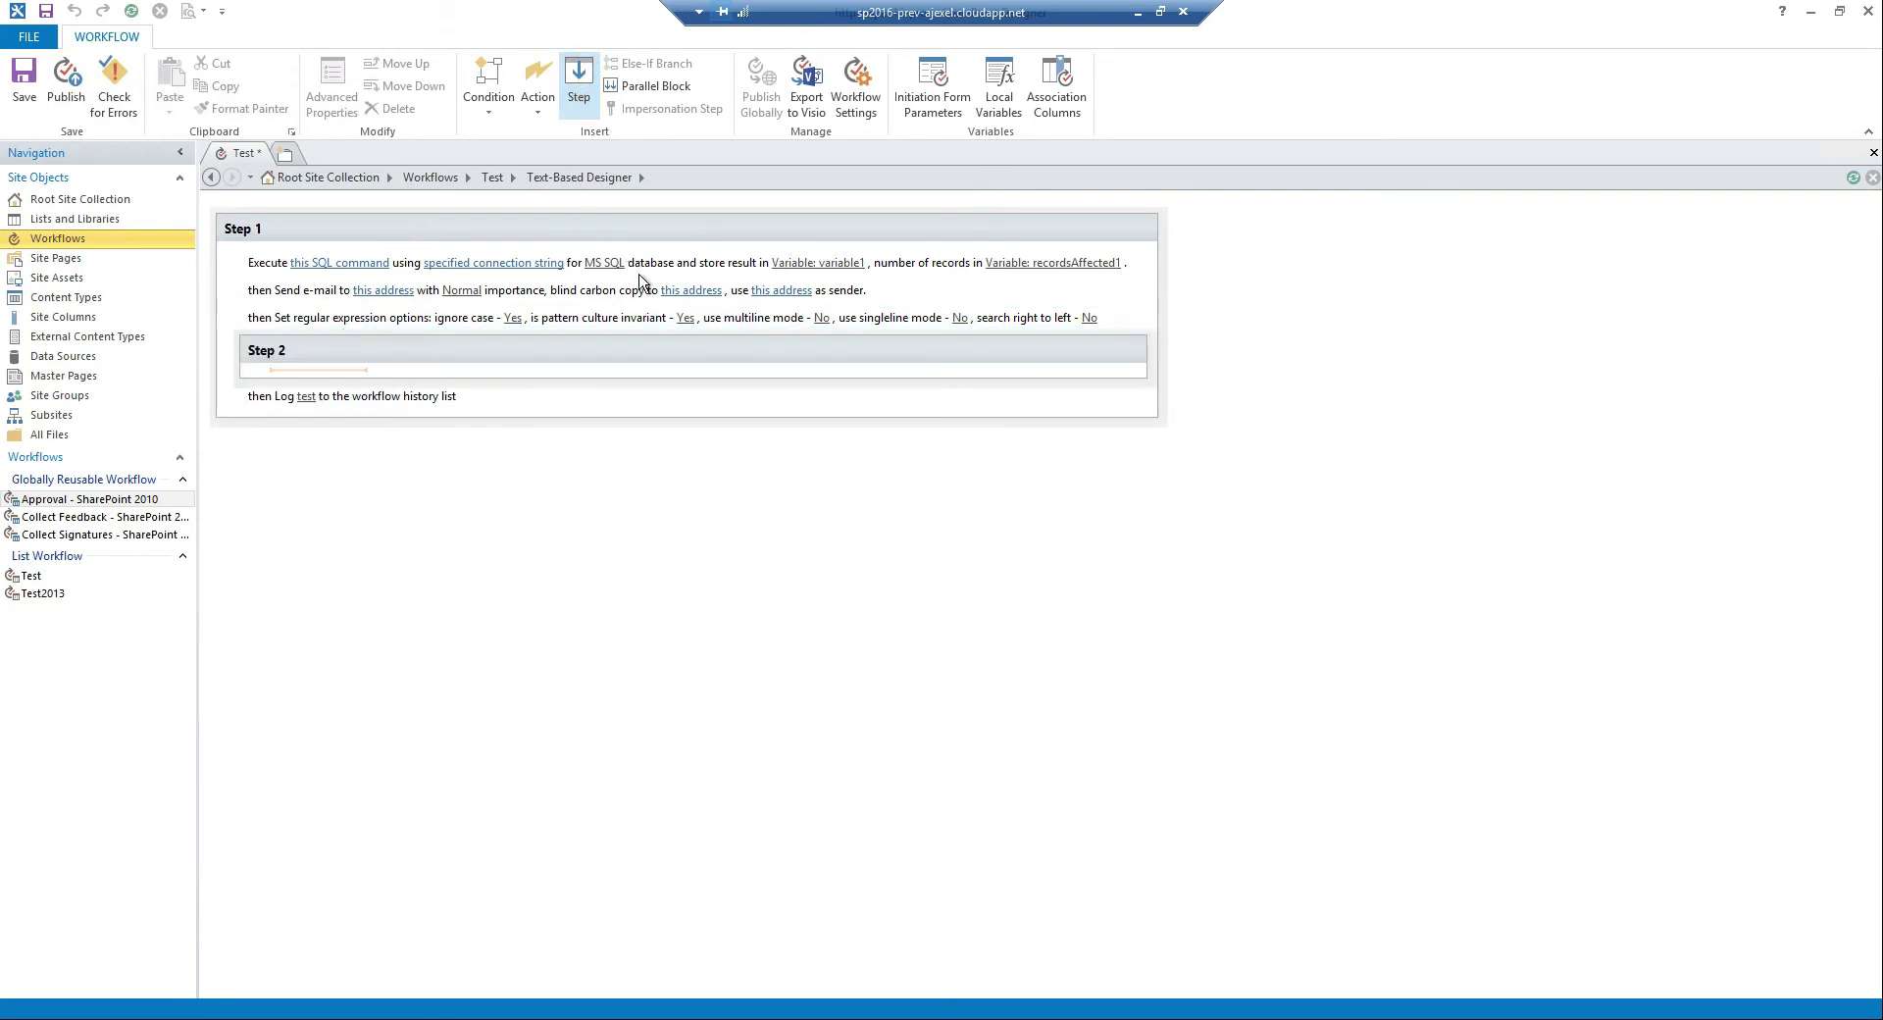
{"action": "left_click", "coordinate": [538, 98]}
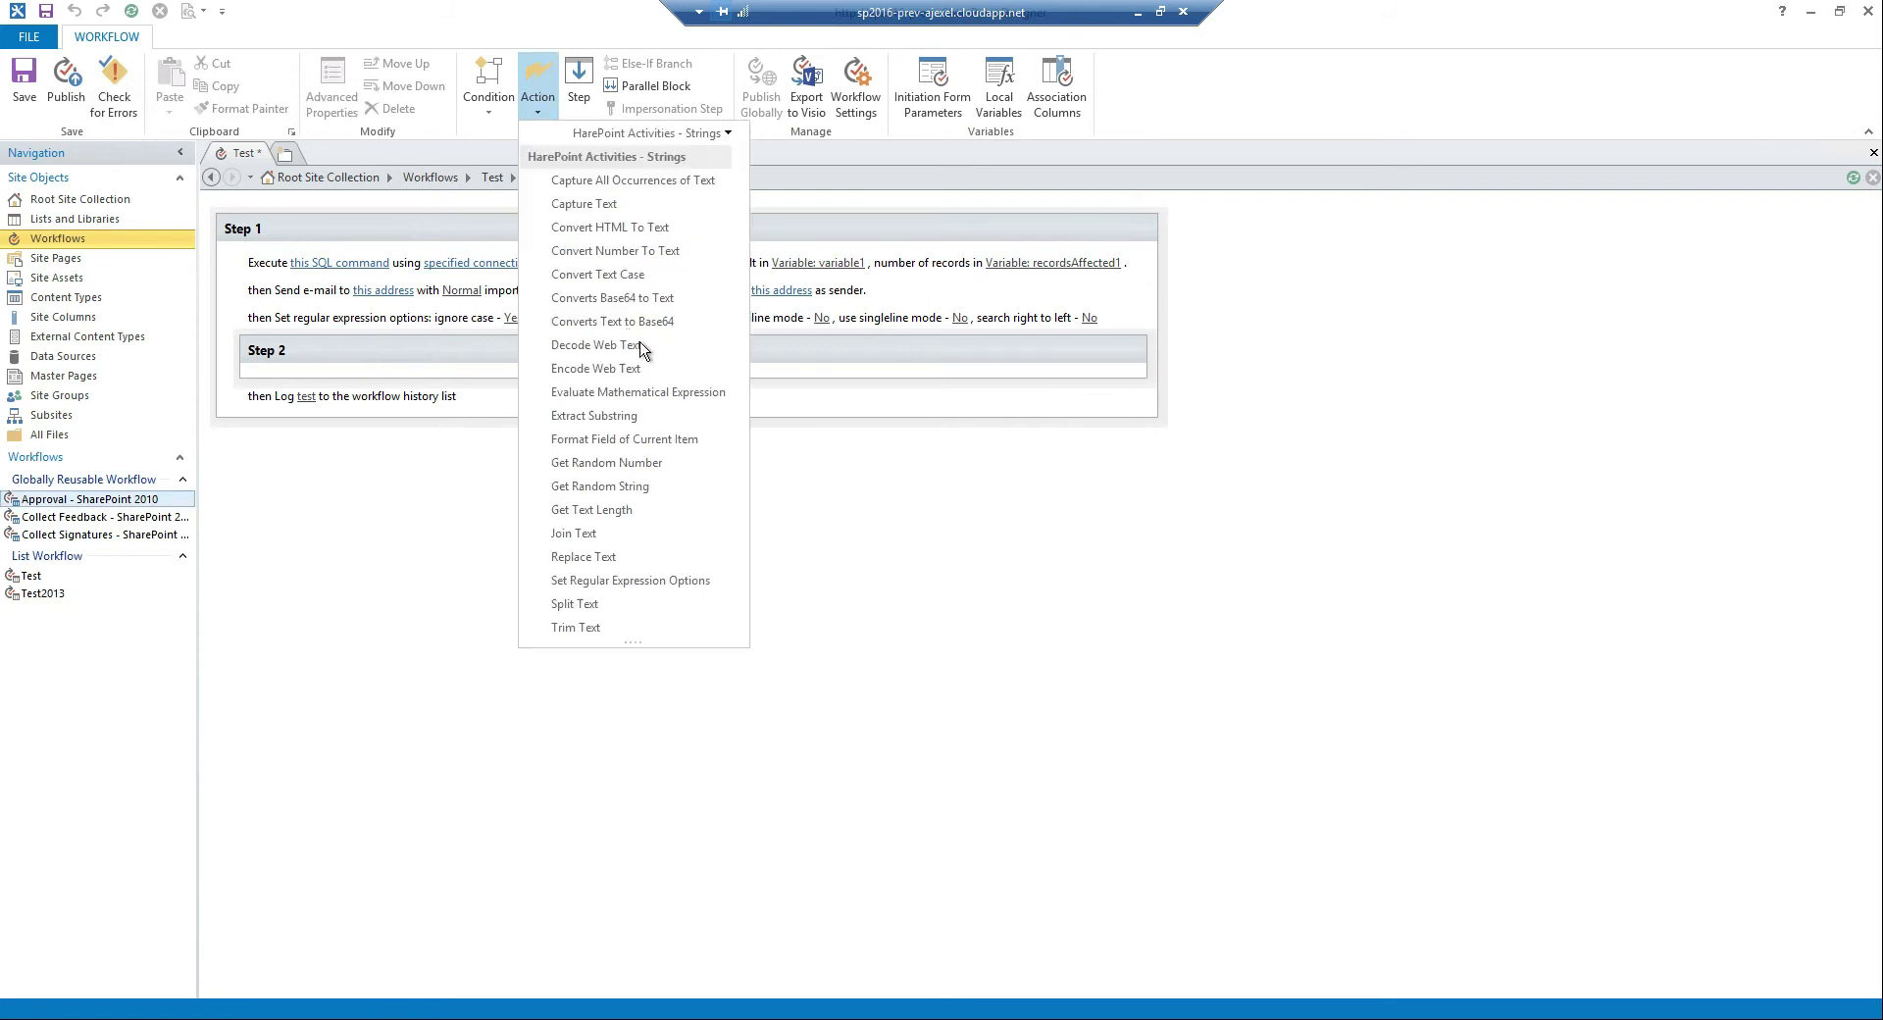
{"action": "left_click", "coordinate": [583, 557]}
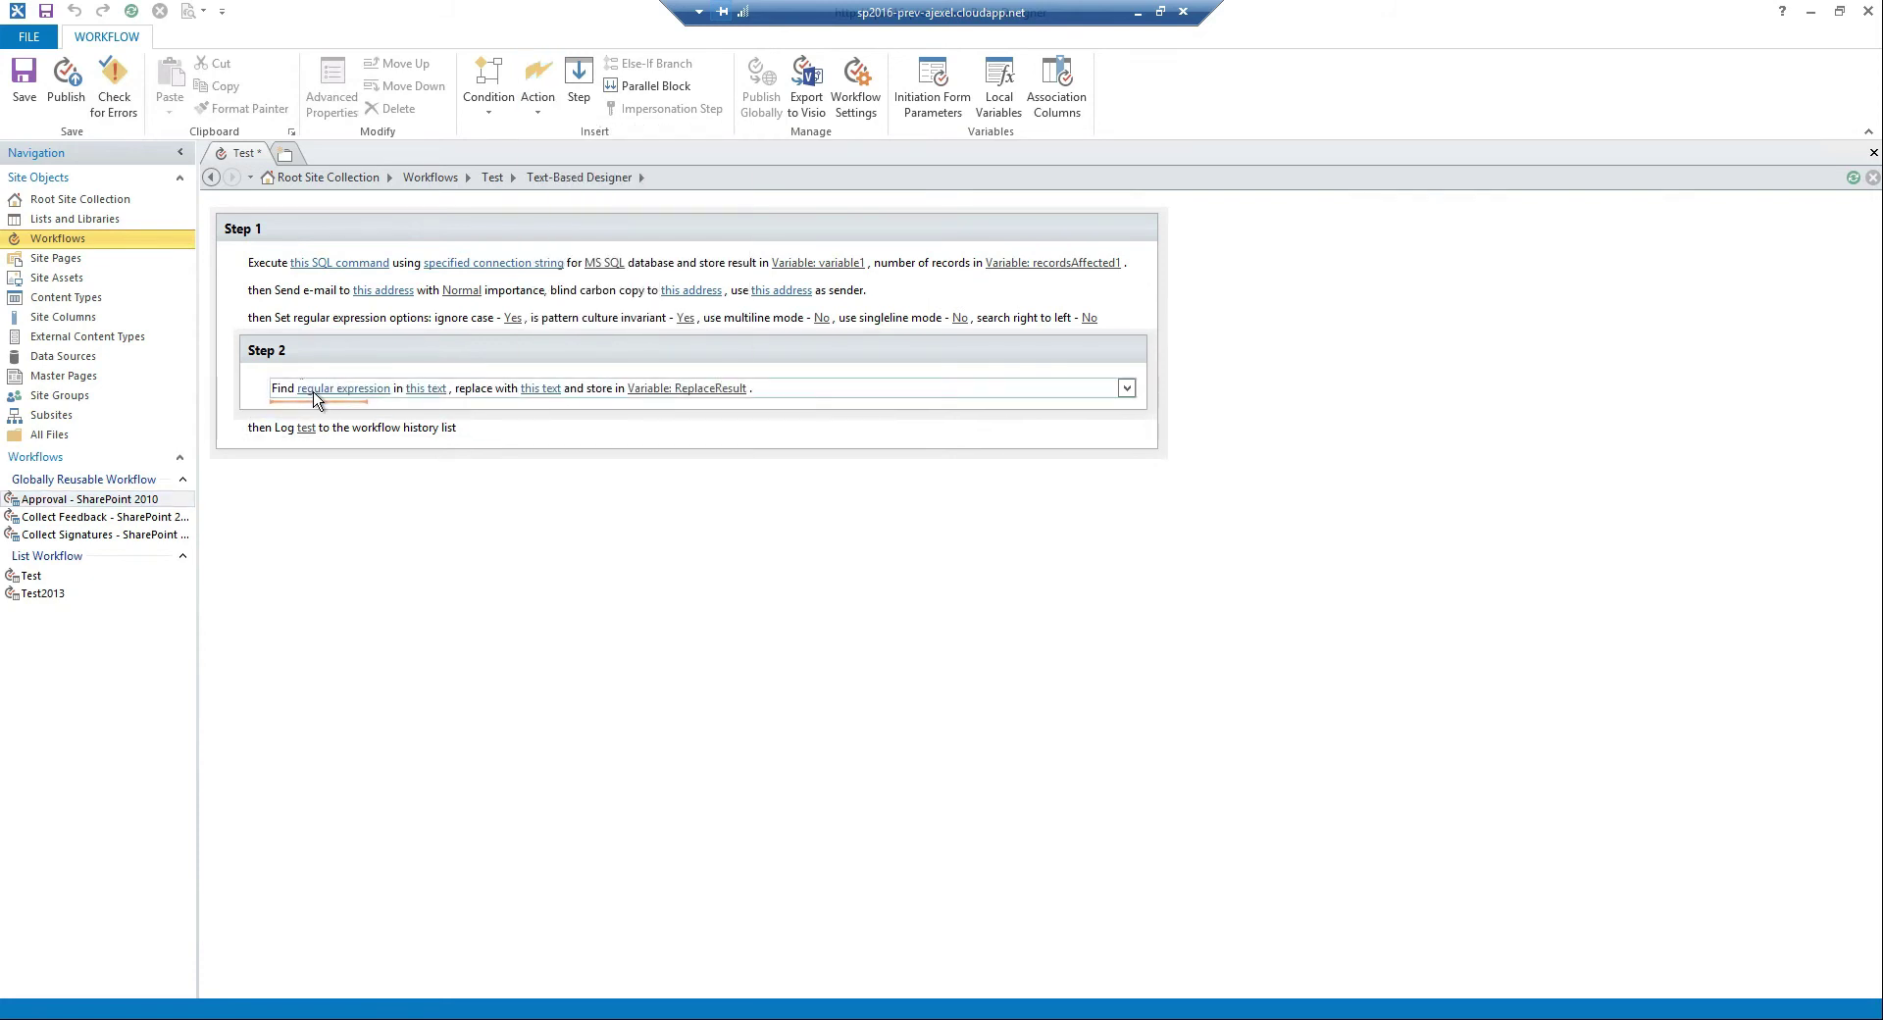
Step: Examine the workflow actions in the HarePoint Taxonomy and Workflow categories
{"action": "left_click", "coordinate": [544, 88]}
{"action": "left_click", "coordinate": [544, 89]}
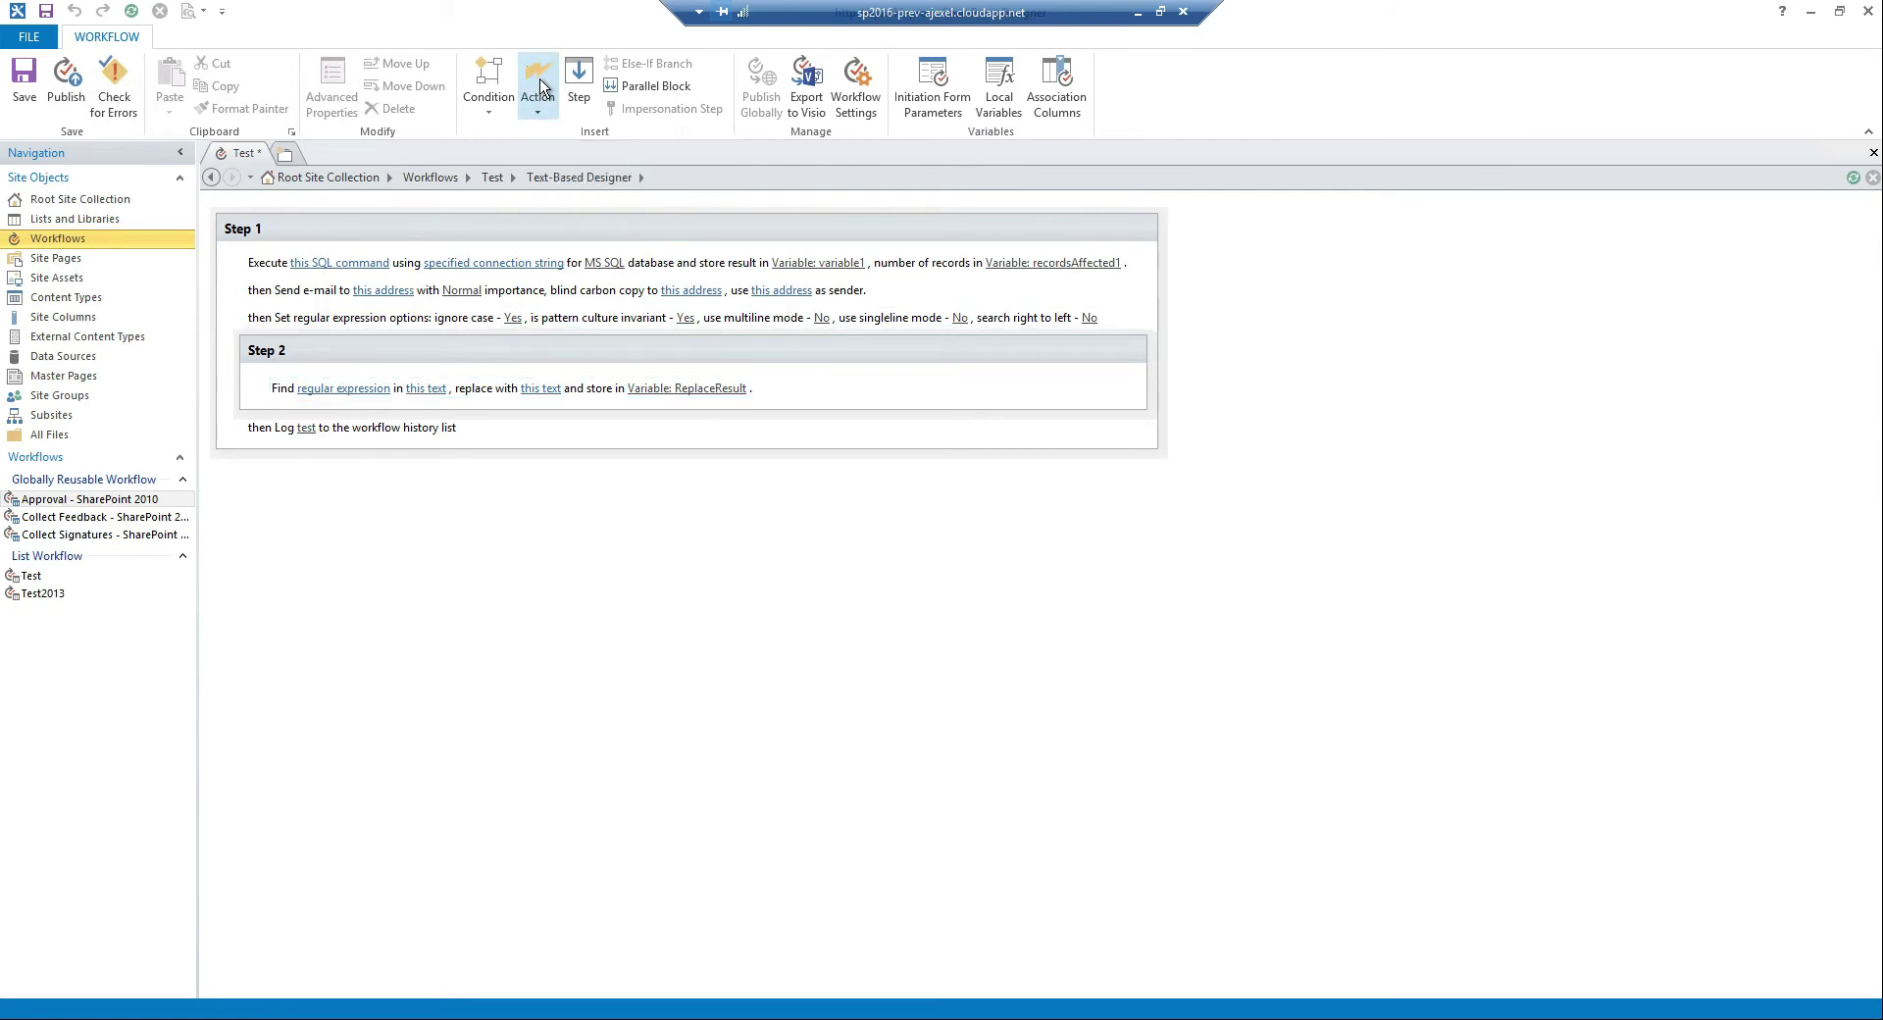
{"action": "left_click", "coordinate": [541, 88]}
{"action": "left_click", "coordinate": [724, 136]}
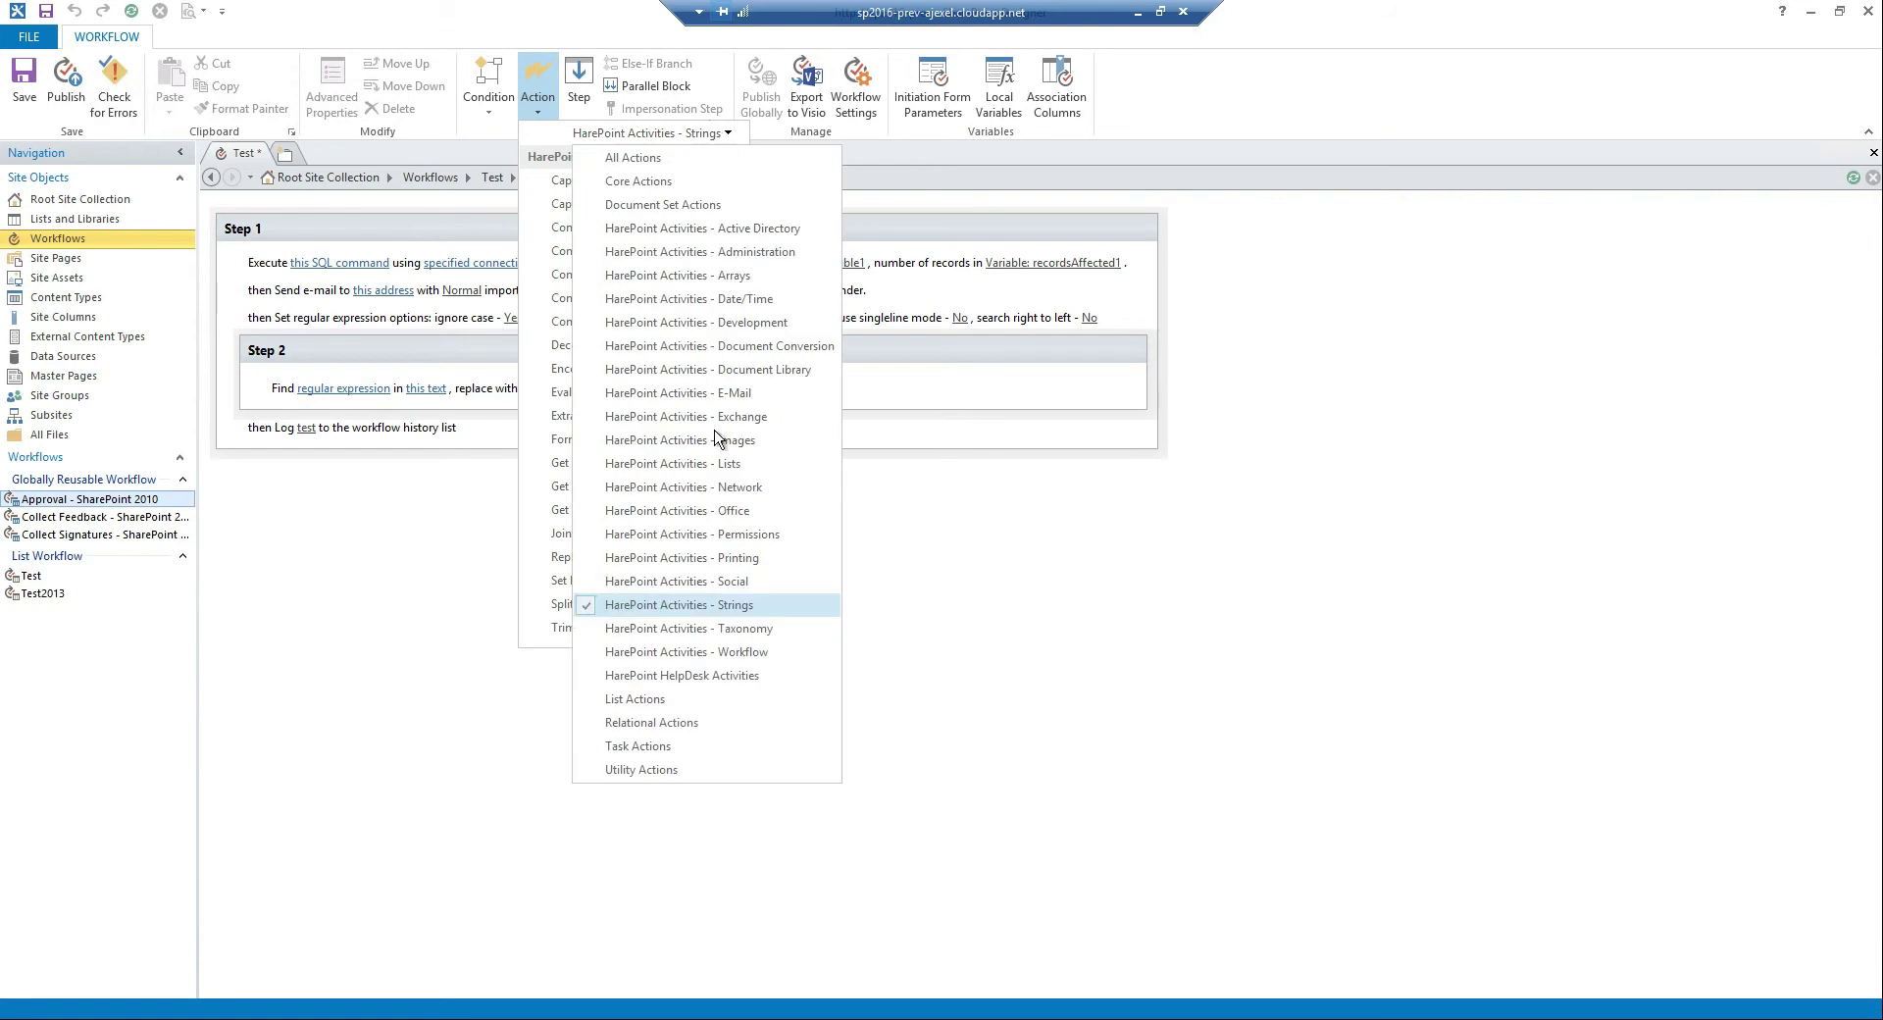
{"action": "left_click", "coordinate": [723, 625]}
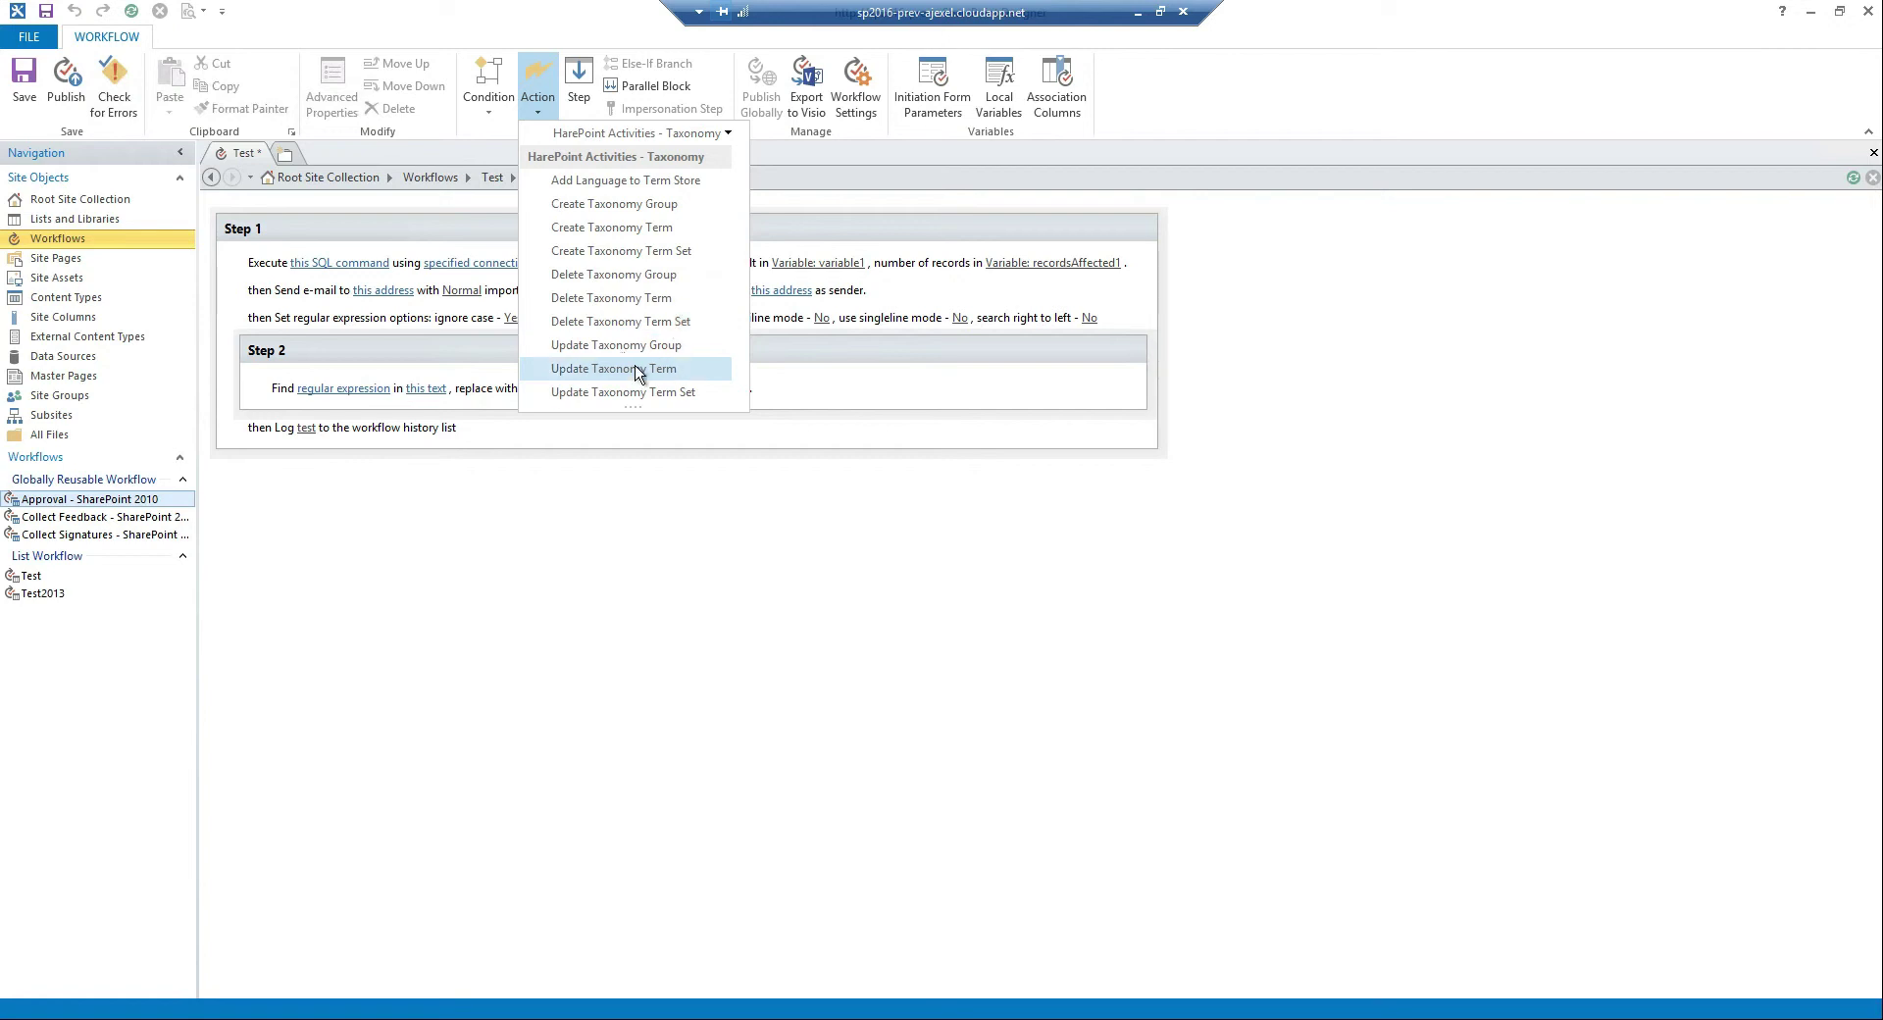
{"action": "left_click", "coordinate": [683, 137]}
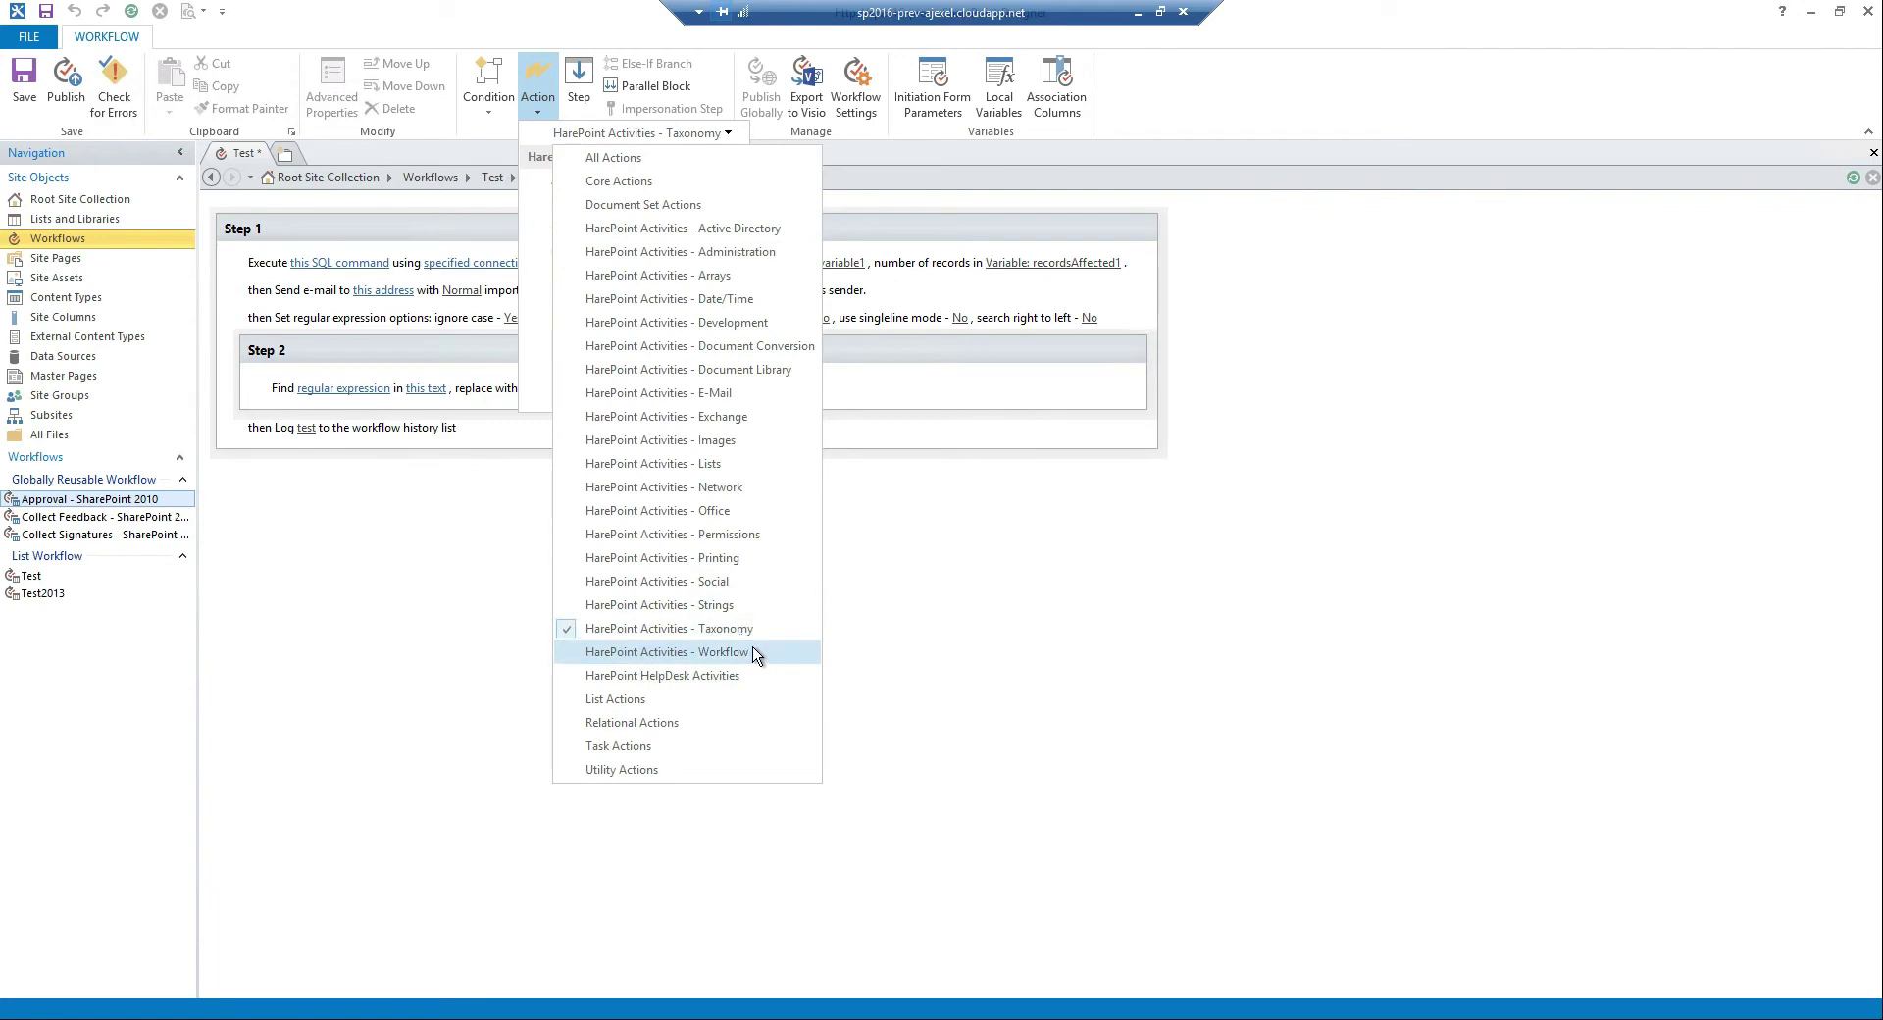
{"action": "left_click", "coordinate": [751, 654]}
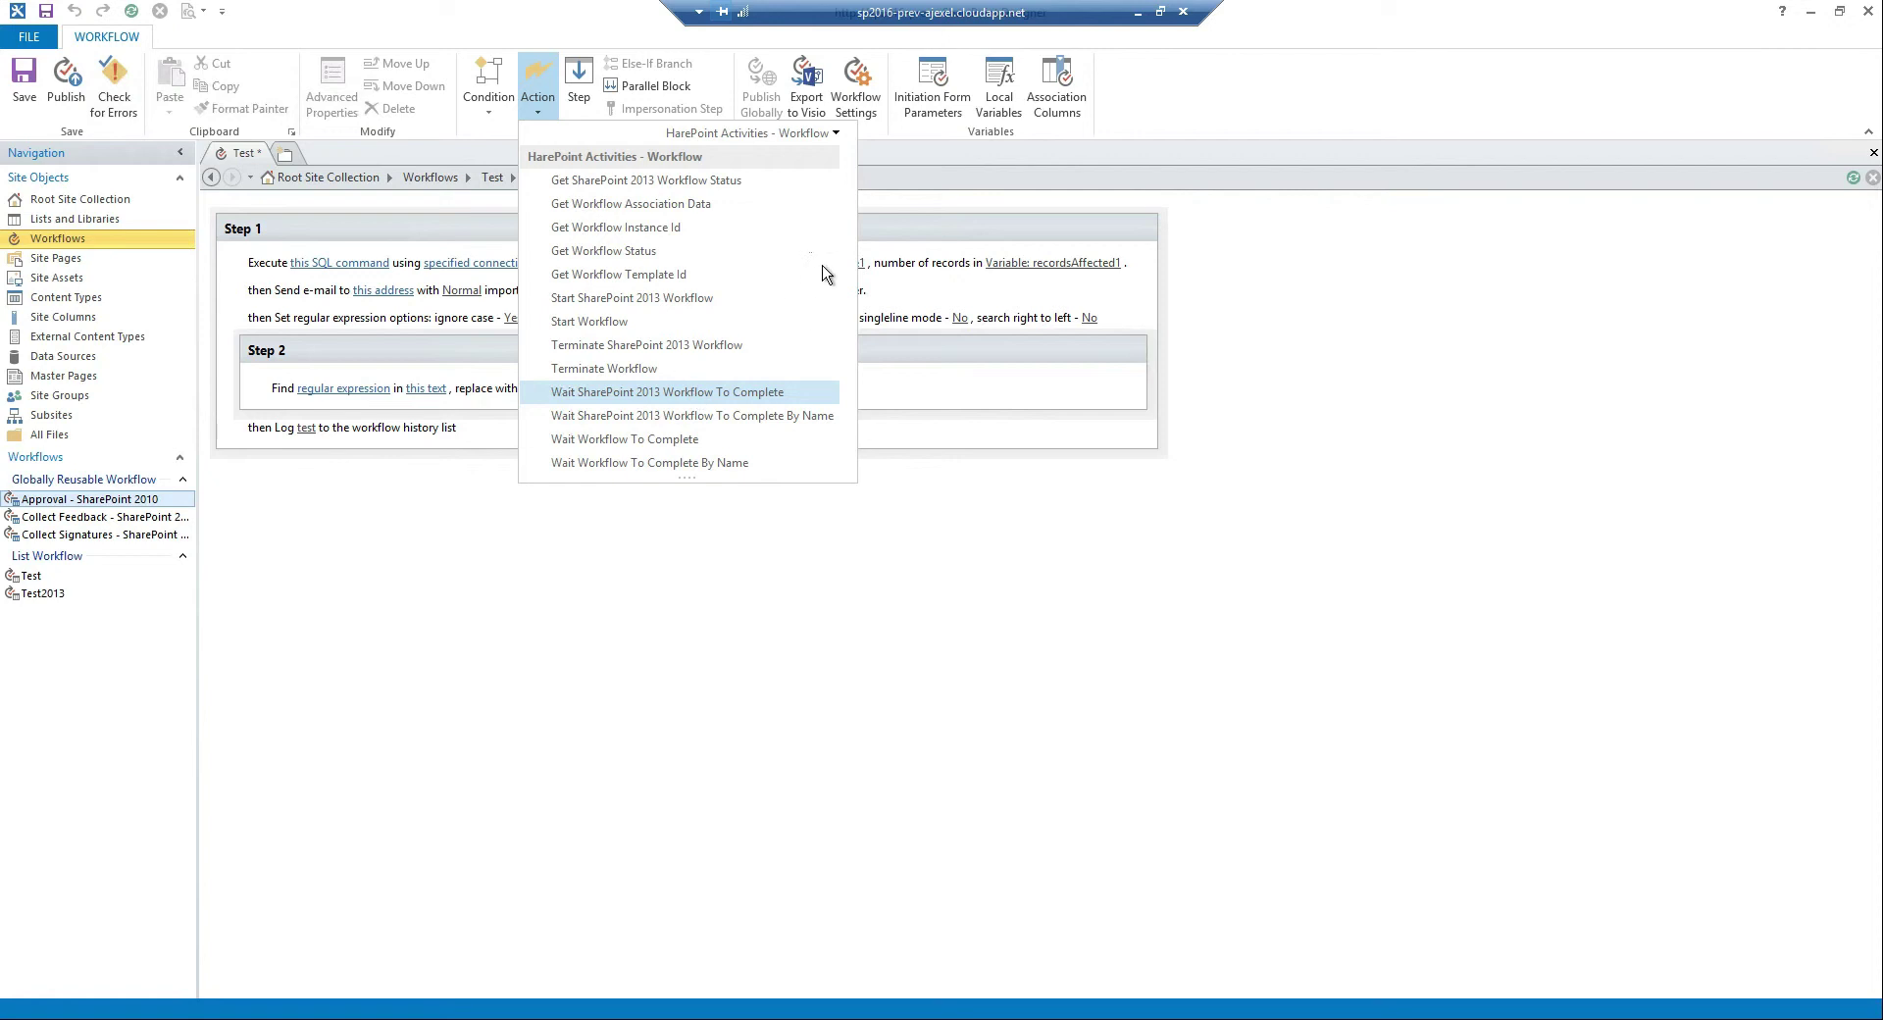
{"action": "left_click", "coordinate": [891, 658]}
Step: Switch to the browser and read the licensing model on the Purchase HarePoint Workflow Extensions page
{"action": "left_click", "coordinate": [1140, 12]}
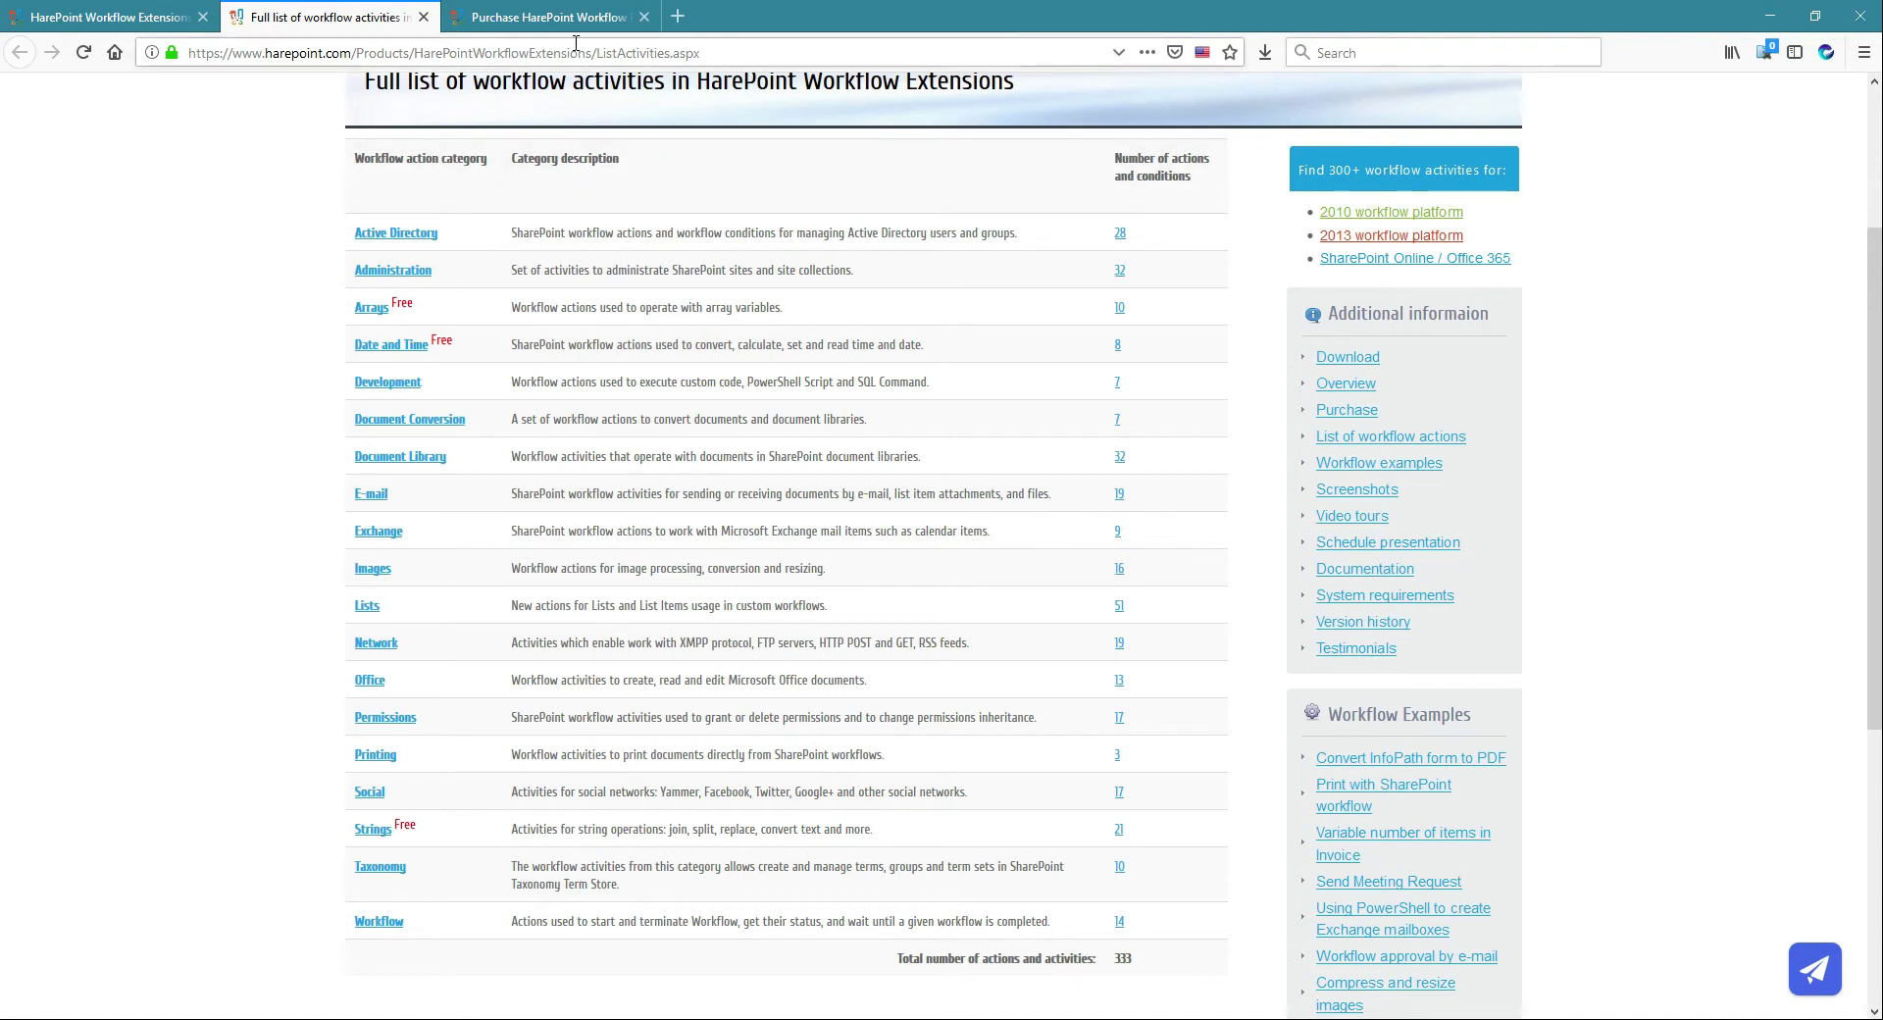
{"action": "left_click", "coordinate": [551, 18]}
{"action": "scroll", "coordinate": [1123, 512], "scroll_direction": "down", "scroll_amount": 1}
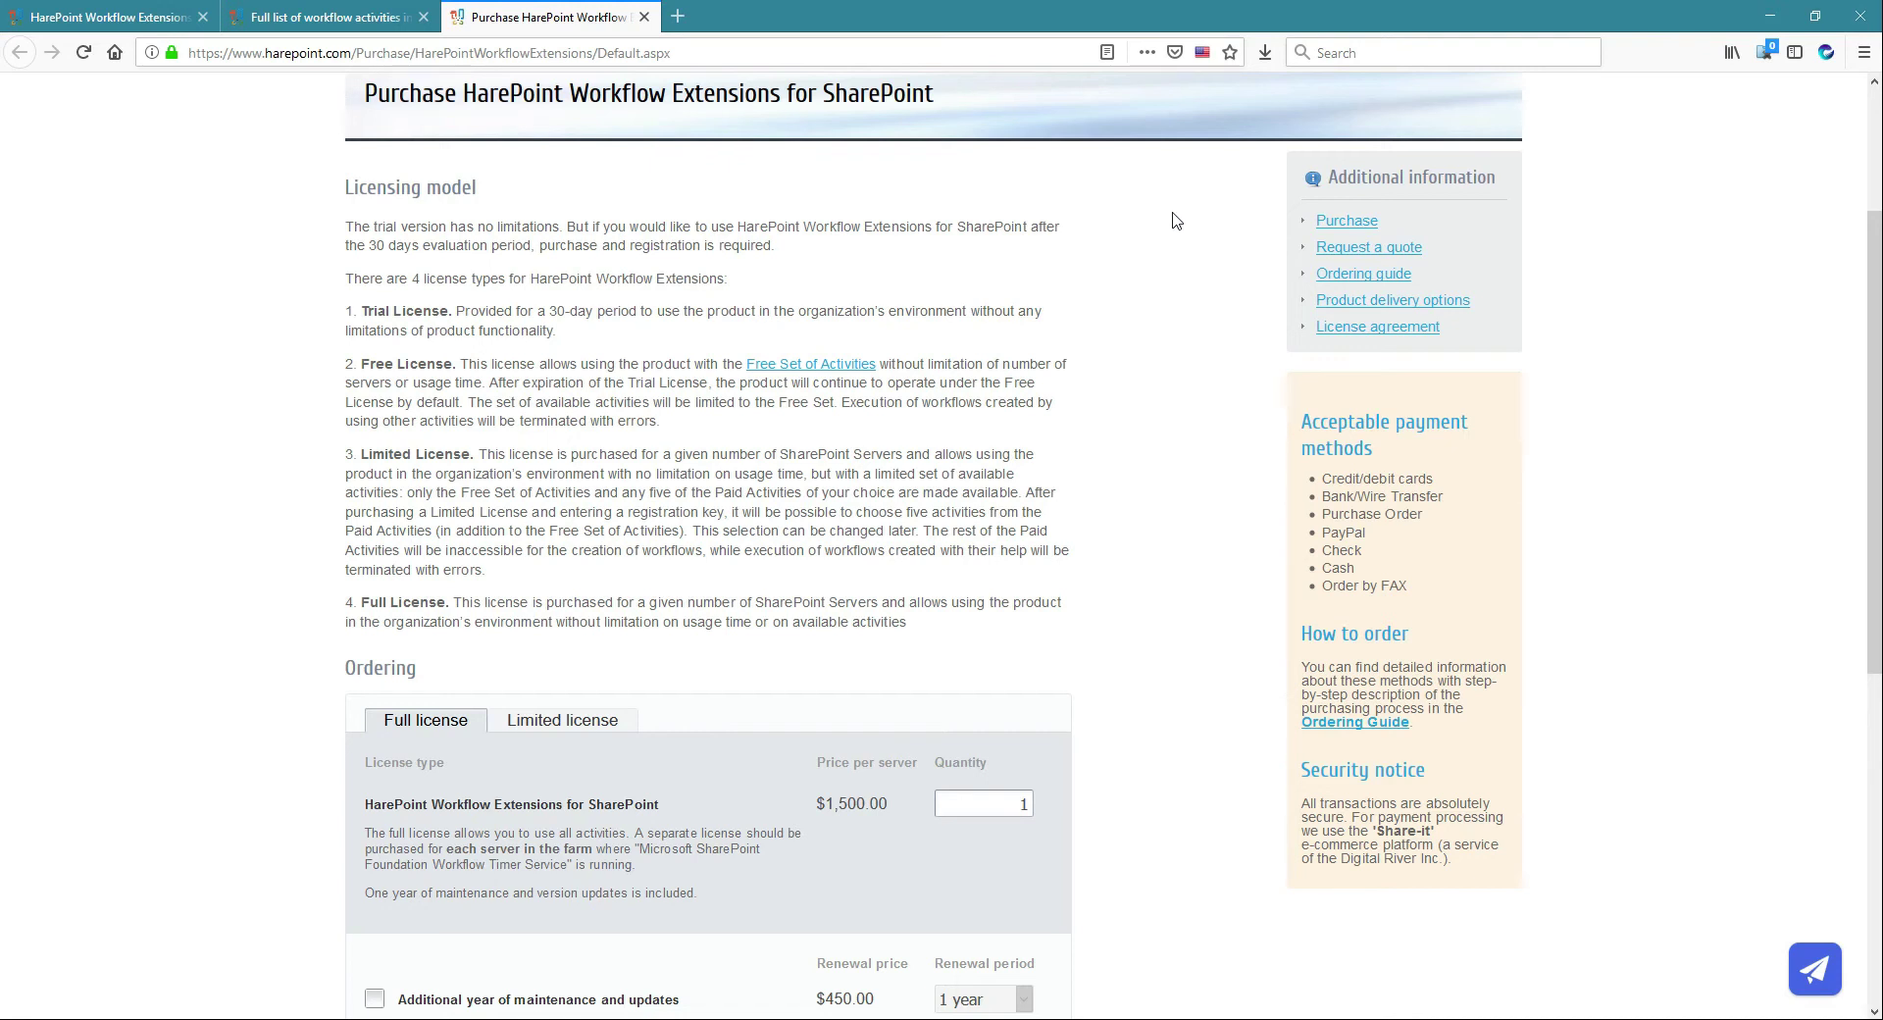
{"action": "scroll", "coordinate": [1040, 386], "scroll_direction": "down", "scroll_amount": 1}
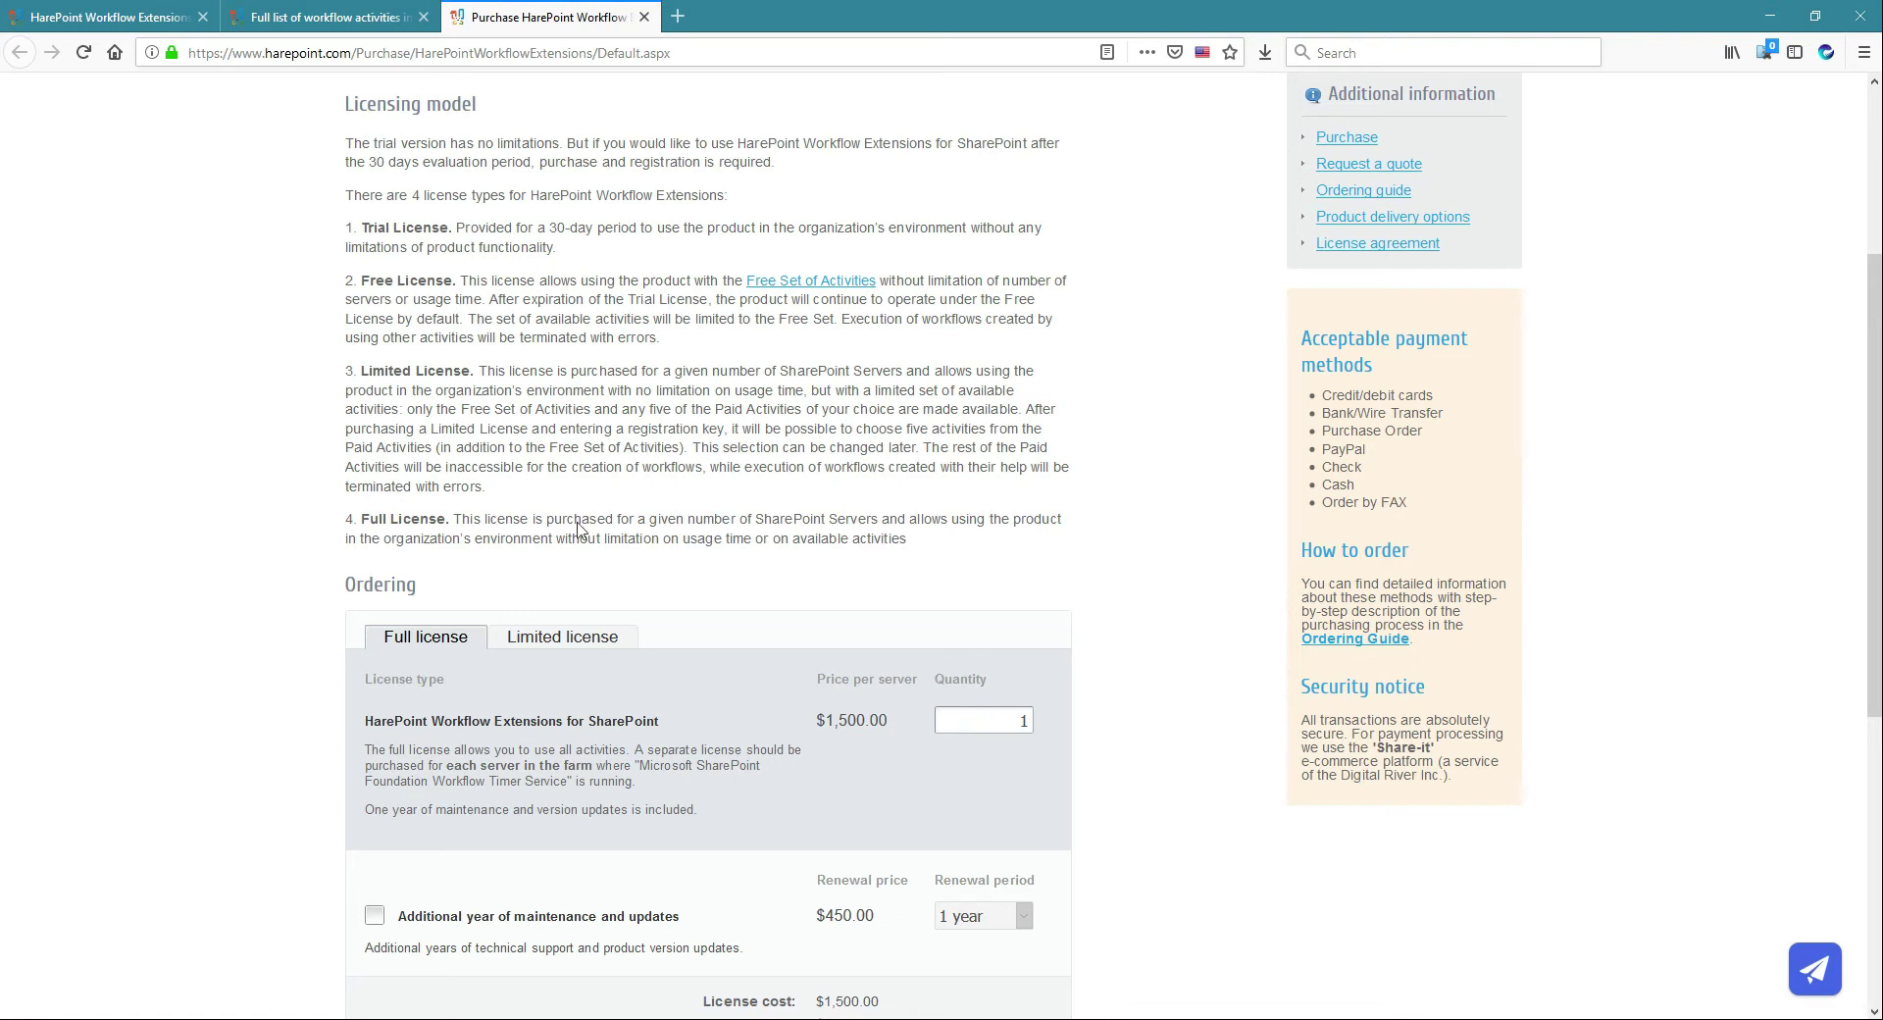
{"action": "scroll", "coordinate": [593, 515], "scroll_direction": "down", "scroll_amount": 3}
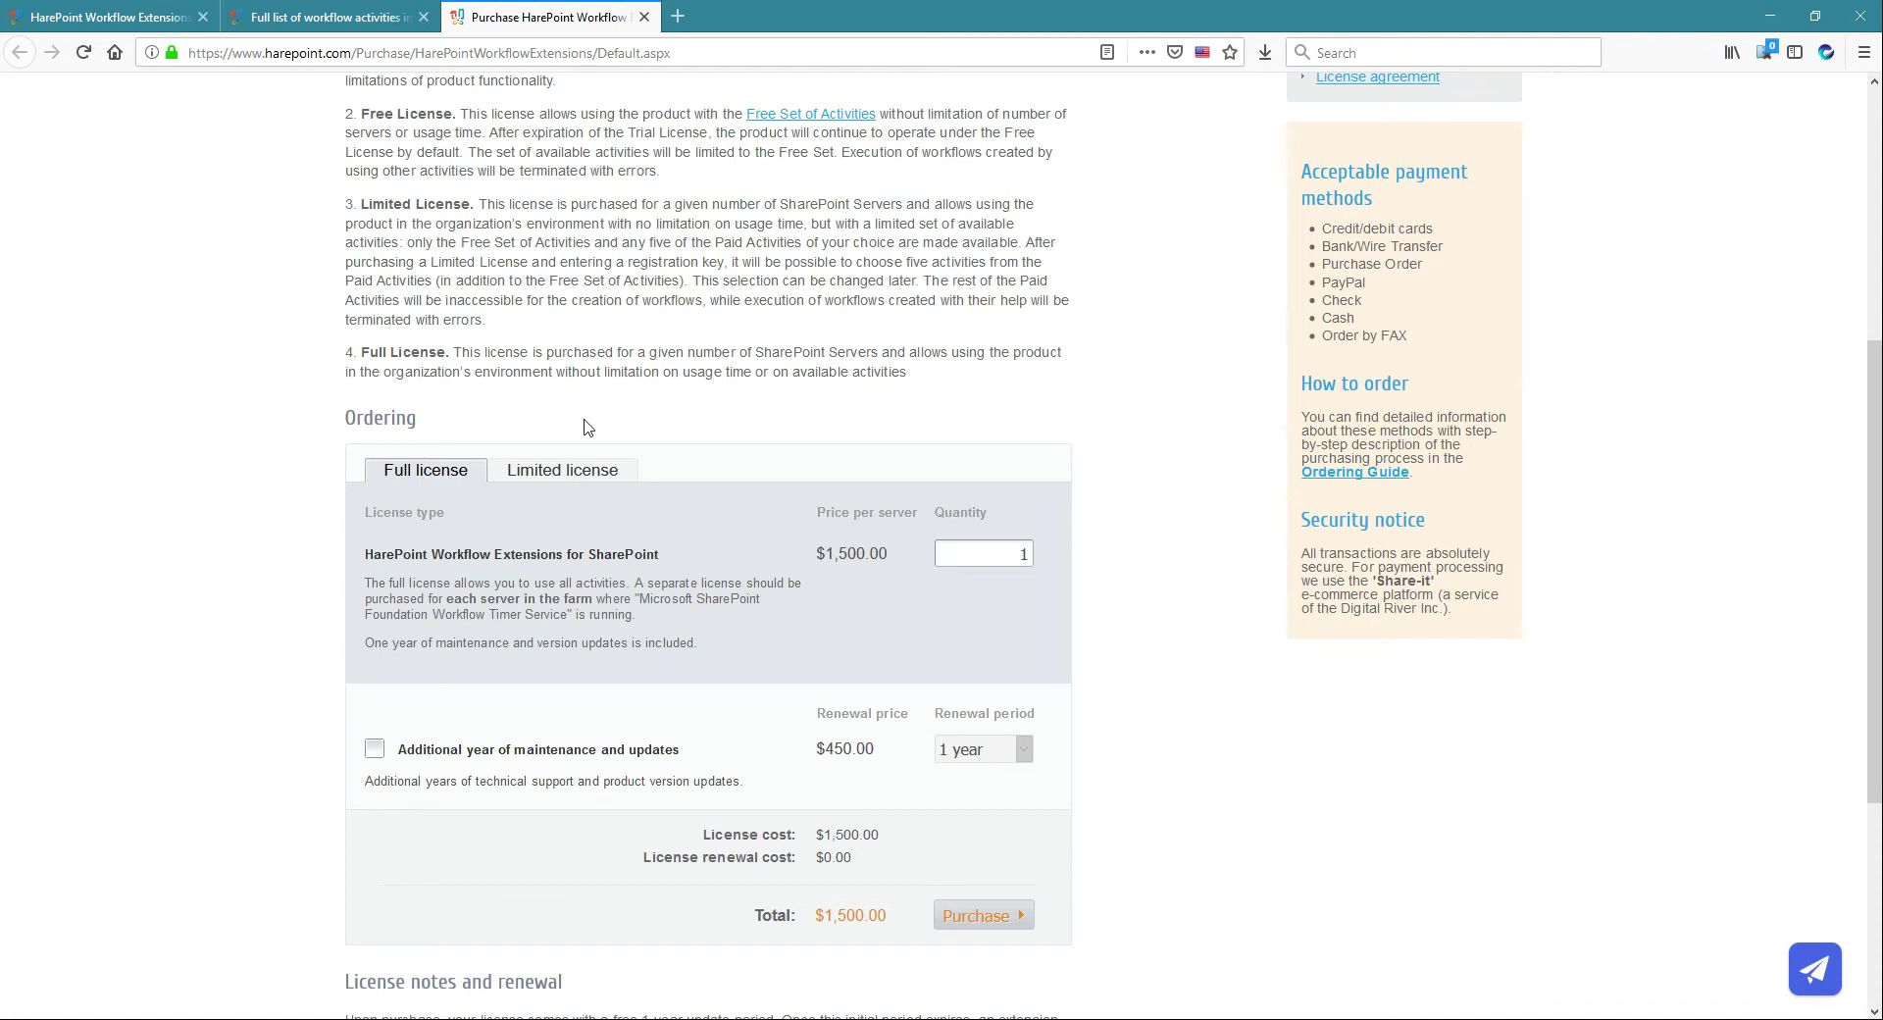
{"action": "scroll", "coordinate": [618, 423], "scroll_direction": "down", "scroll_amount": 1}
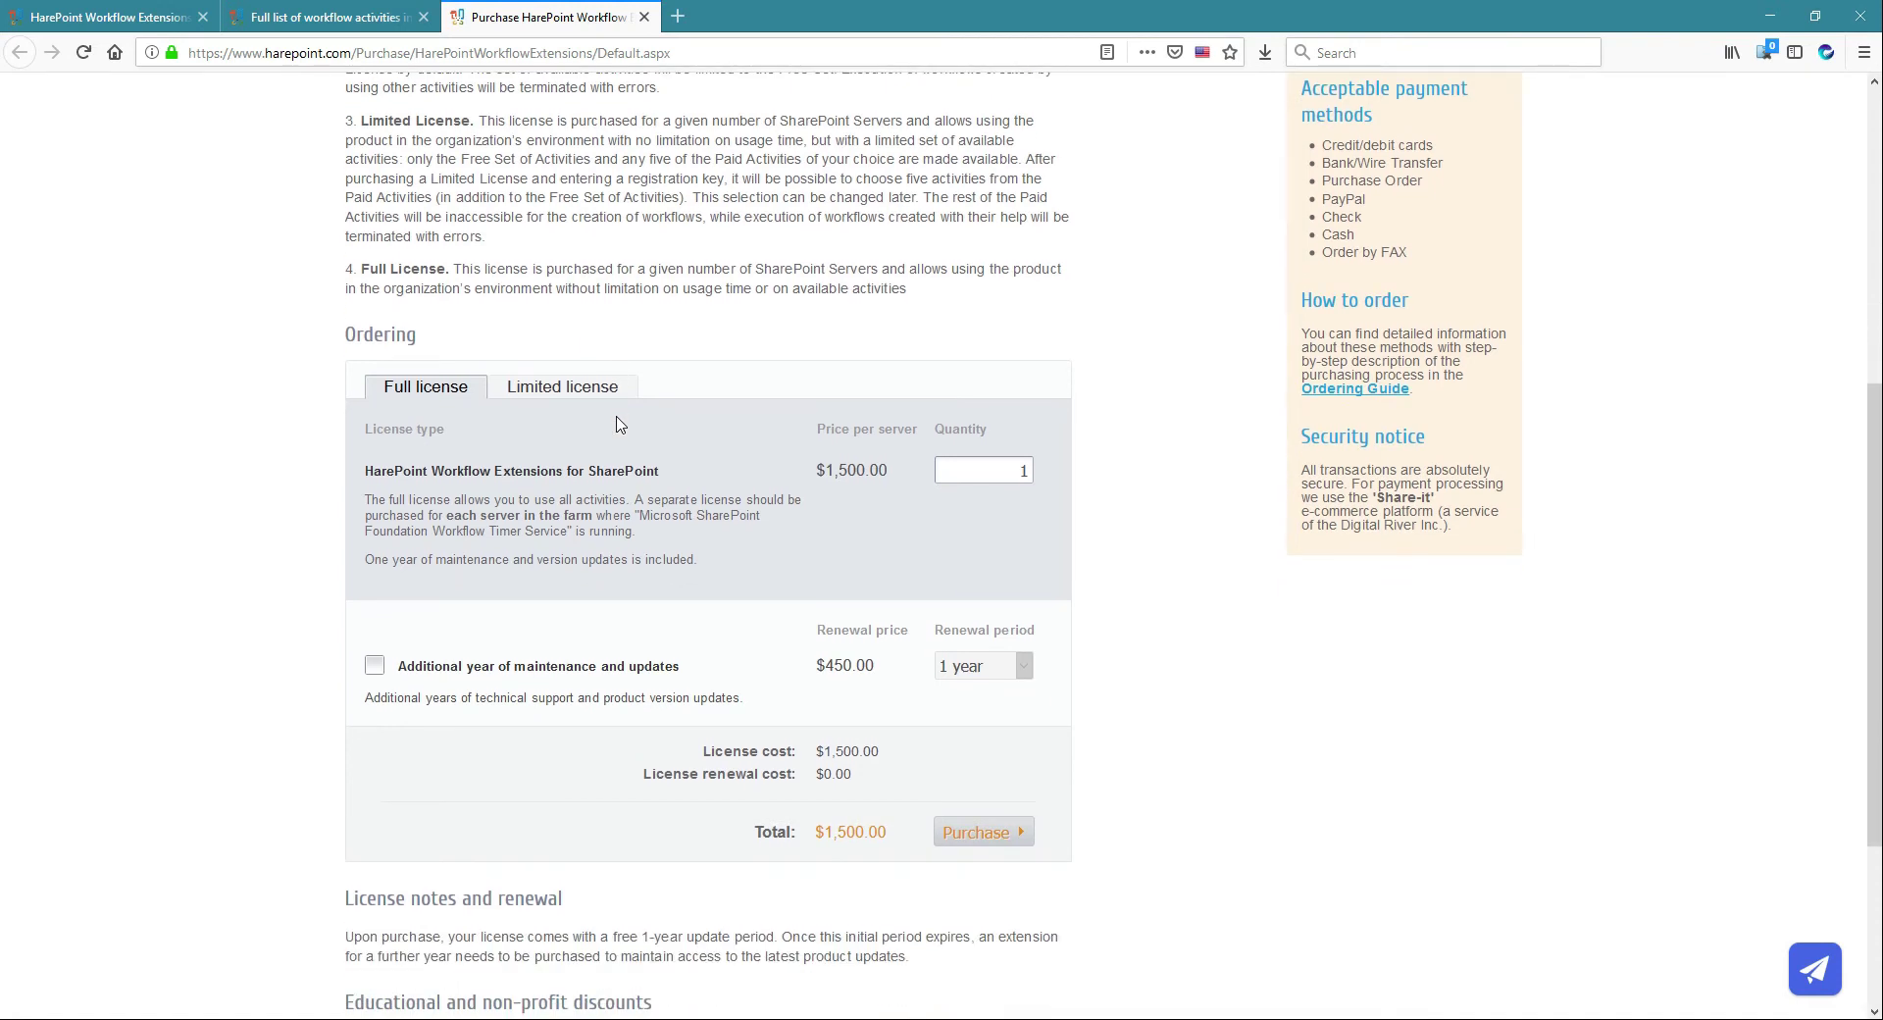
{"action": "scroll", "coordinate": [655, 461], "scroll_direction": "down", "scroll_amount": 1}
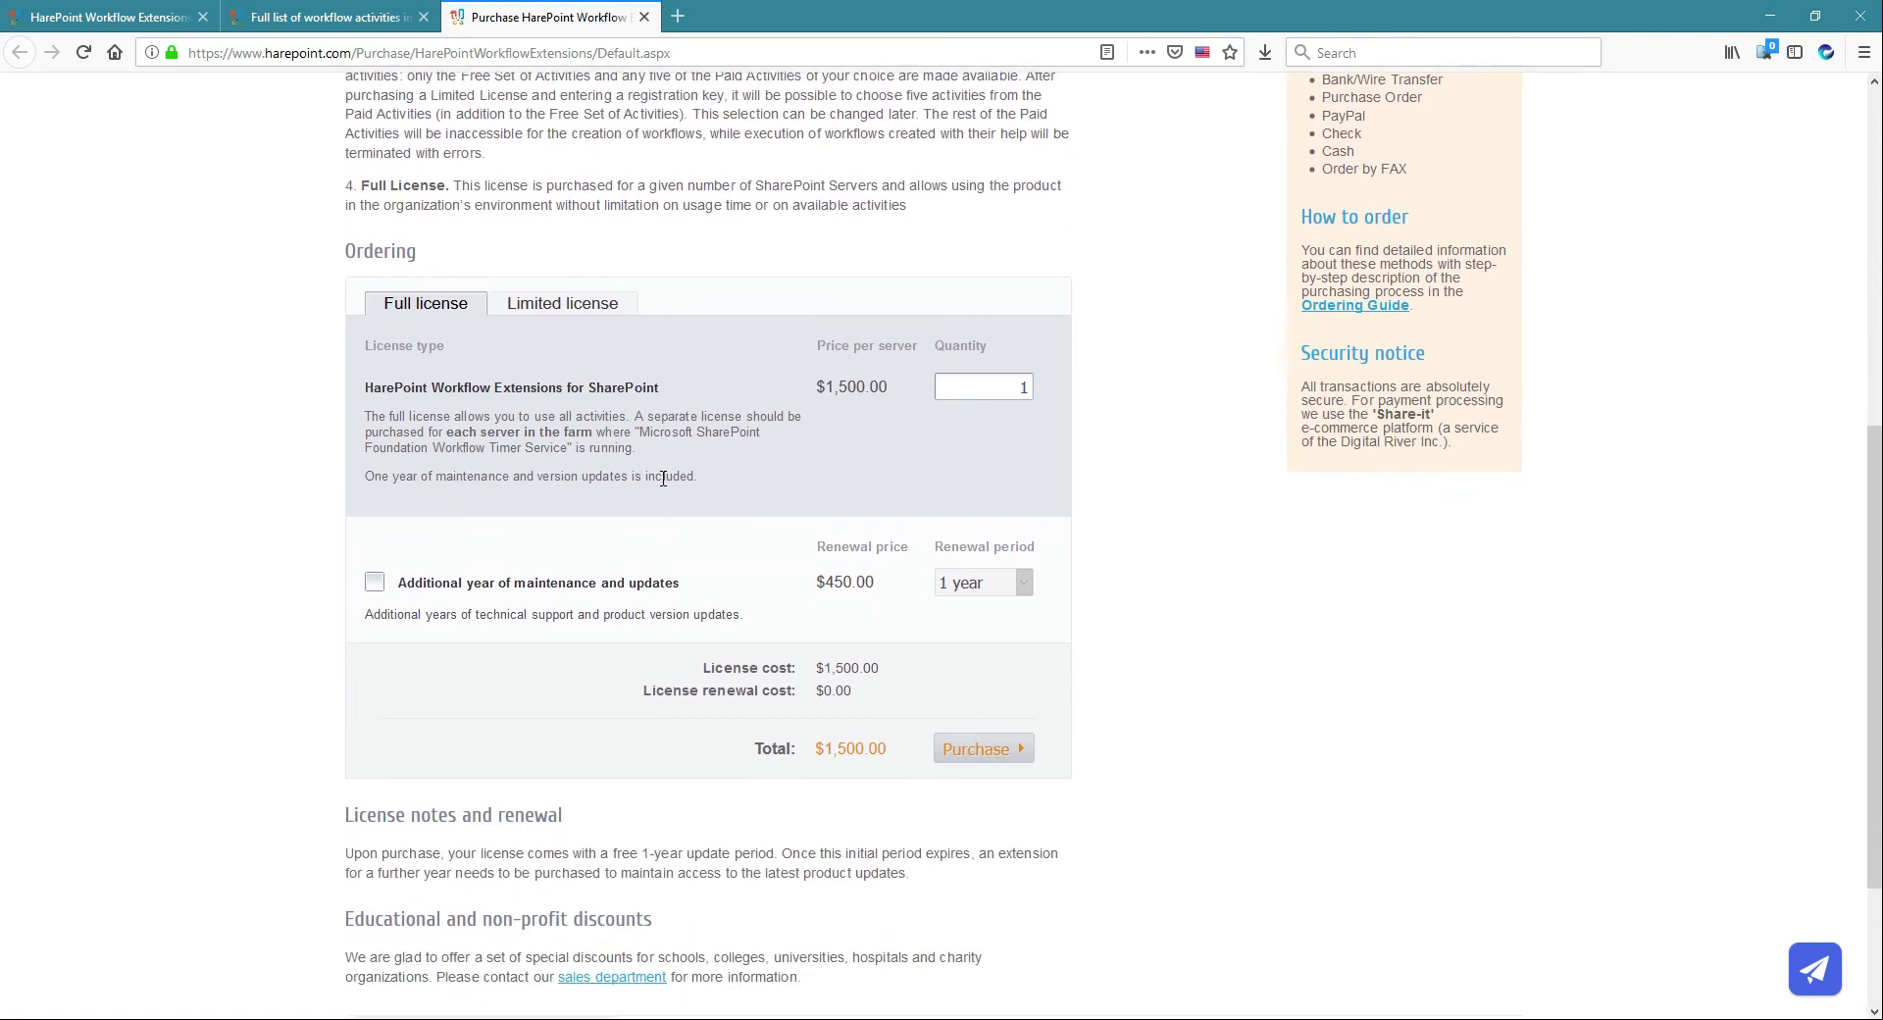
Step: Highlight the Workflow Timer Service requirement in the full license description and compare the full and limited license offers
{"action": "mouse_move", "coordinate": [639, 432]}
{"action": "left_mouse_down"}
{"action": "mouse_move", "coordinate": [514, 447]}
{"action": "mouse_move", "coordinate": [560, 447]}
{"action": "left_mouse_up"}
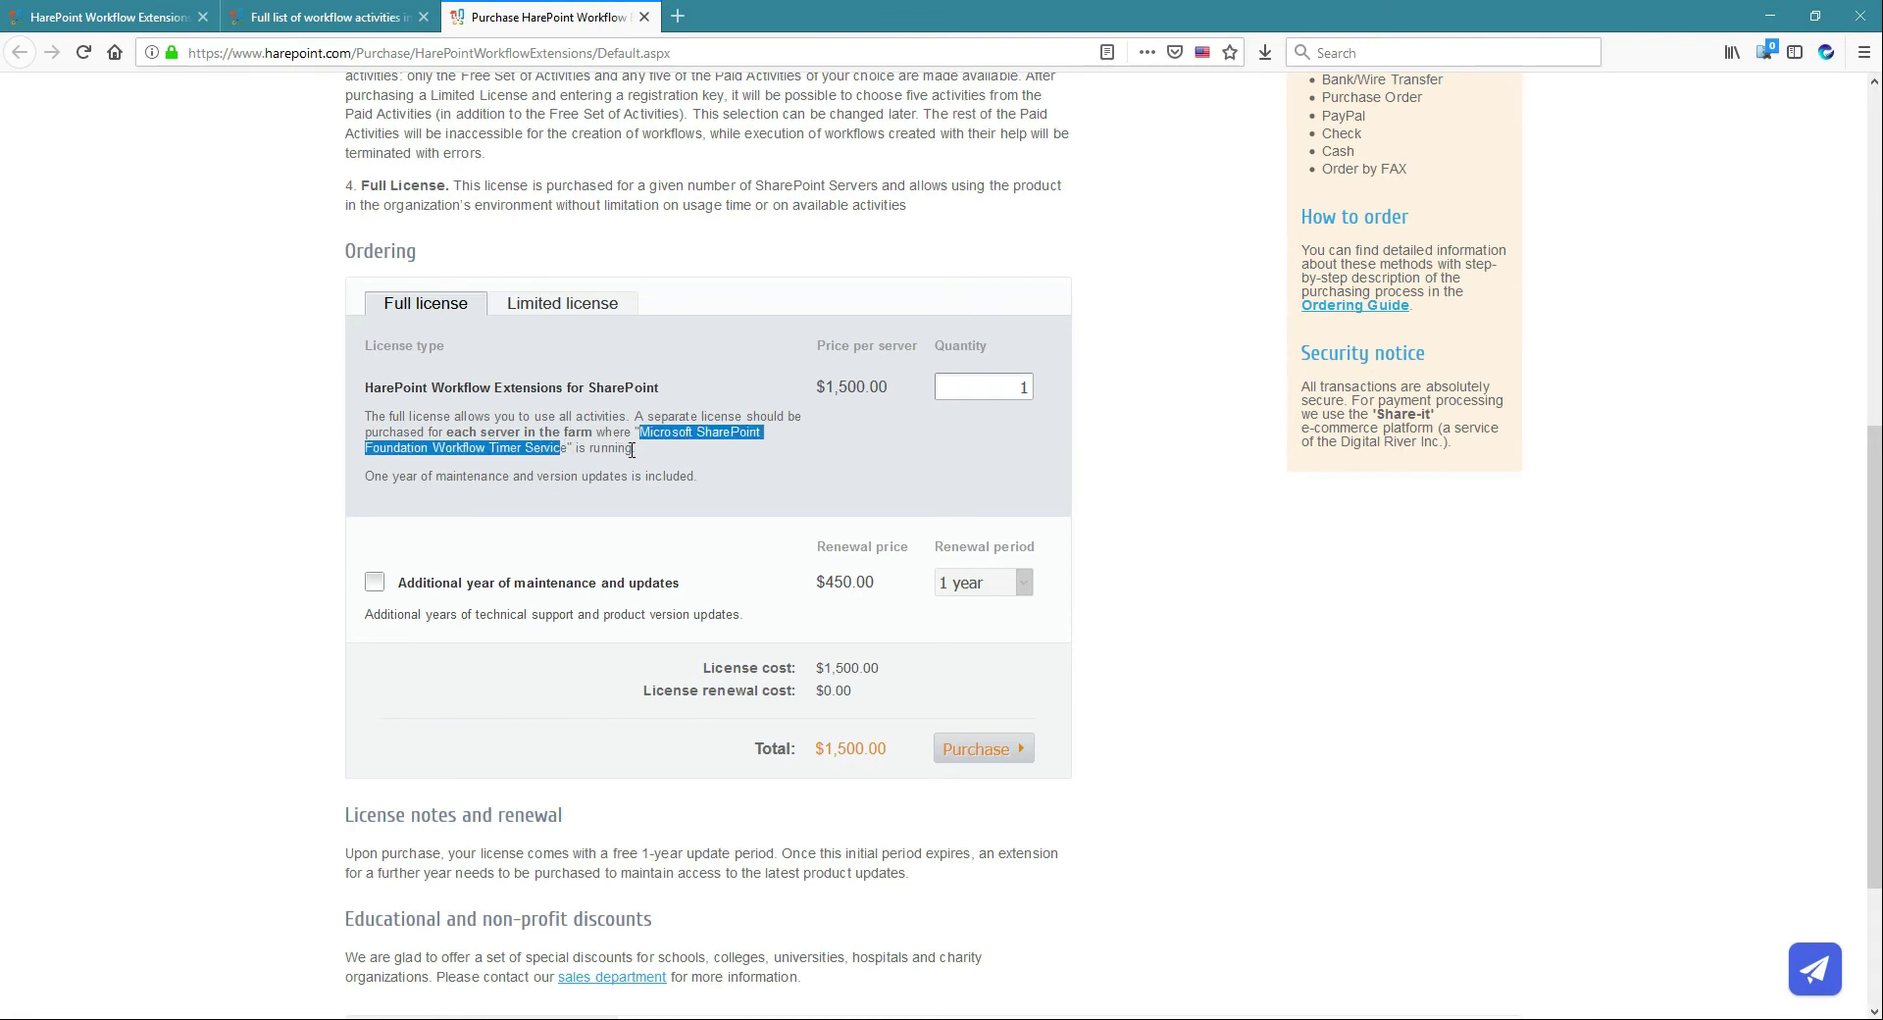
{"action": "left_click", "coordinate": [664, 457]}
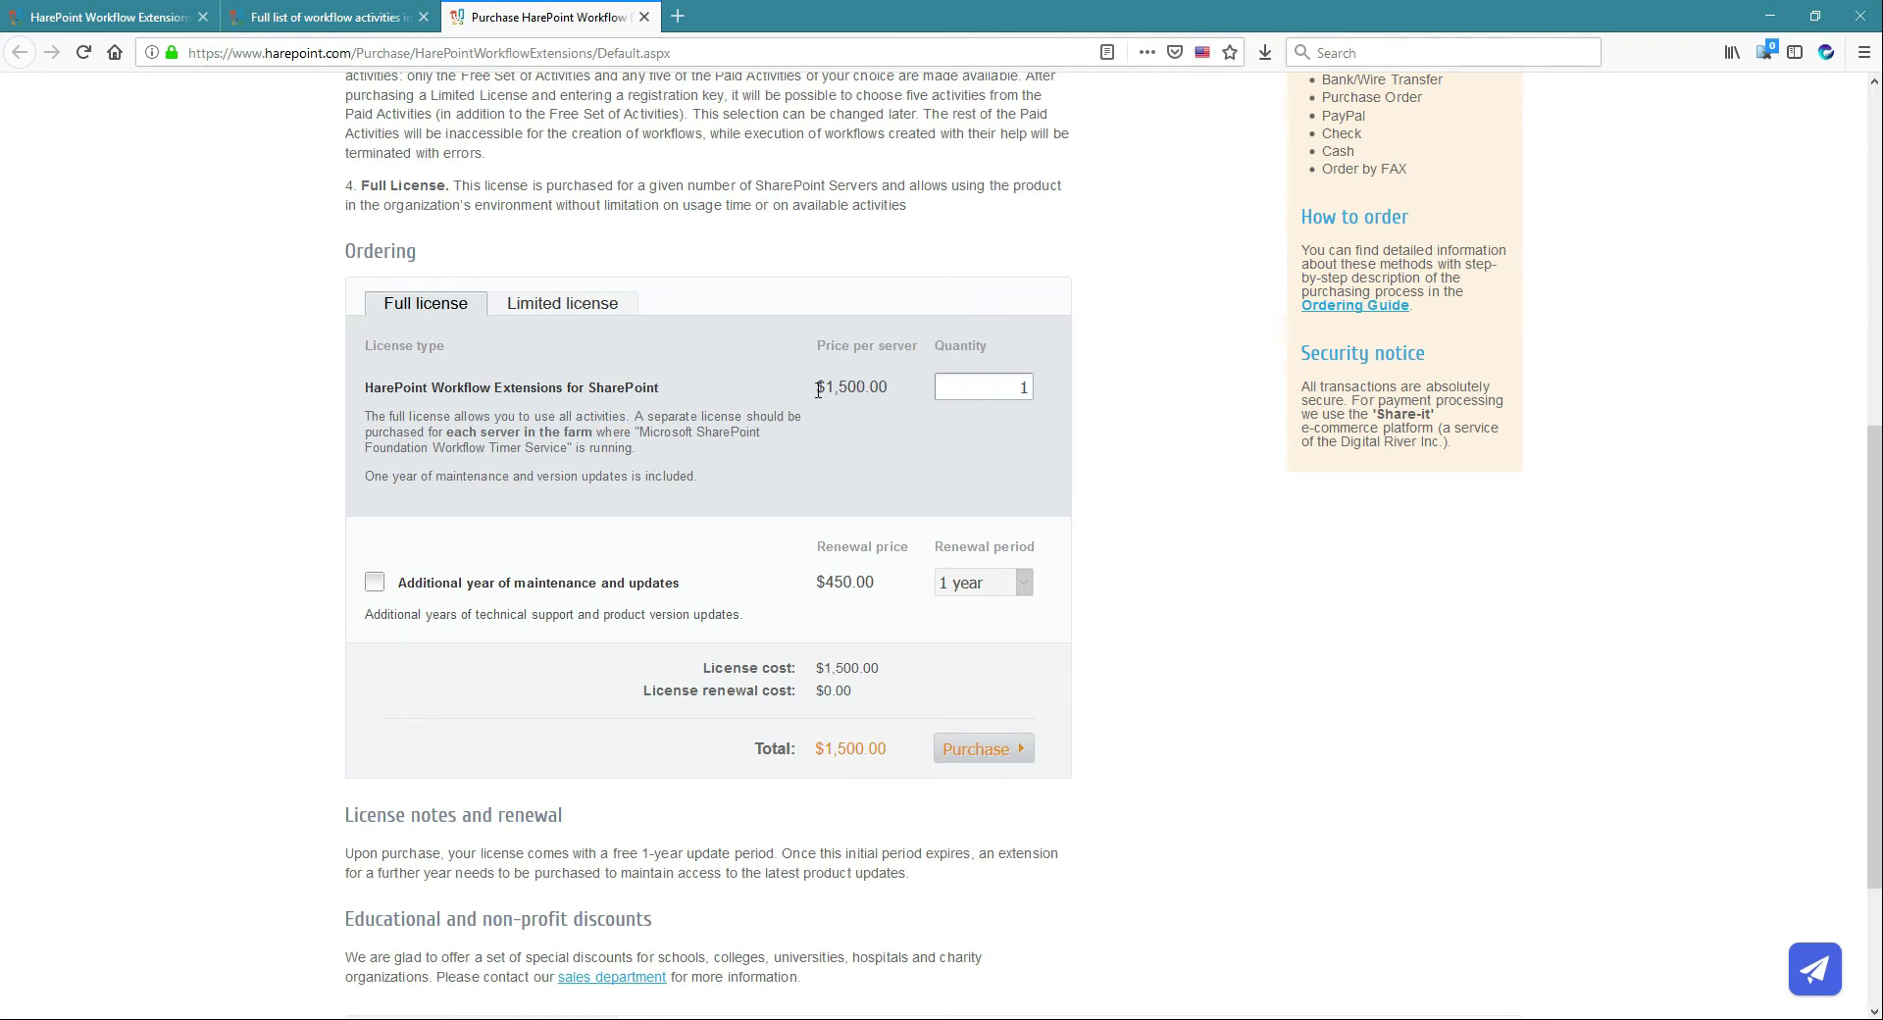
{"action": "left_click", "coordinate": [574, 307]}
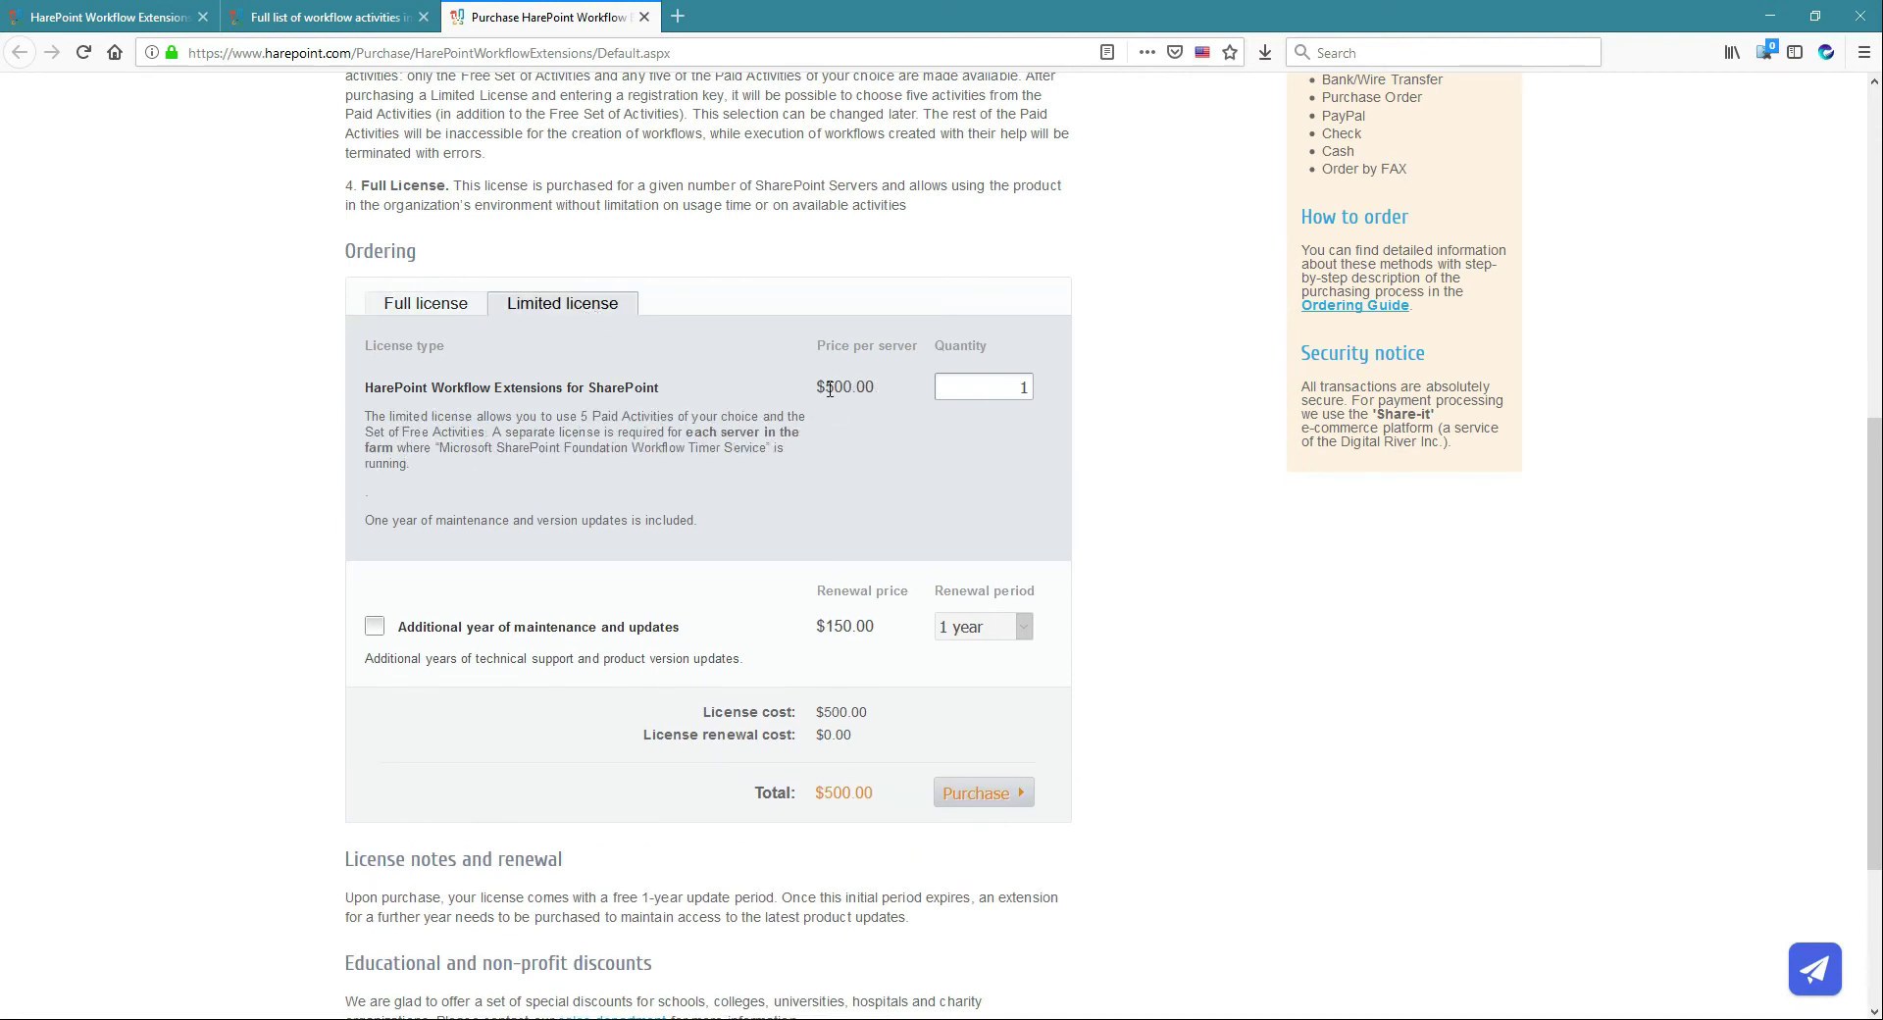
{"action": "left_click", "coordinate": [439, 312]}
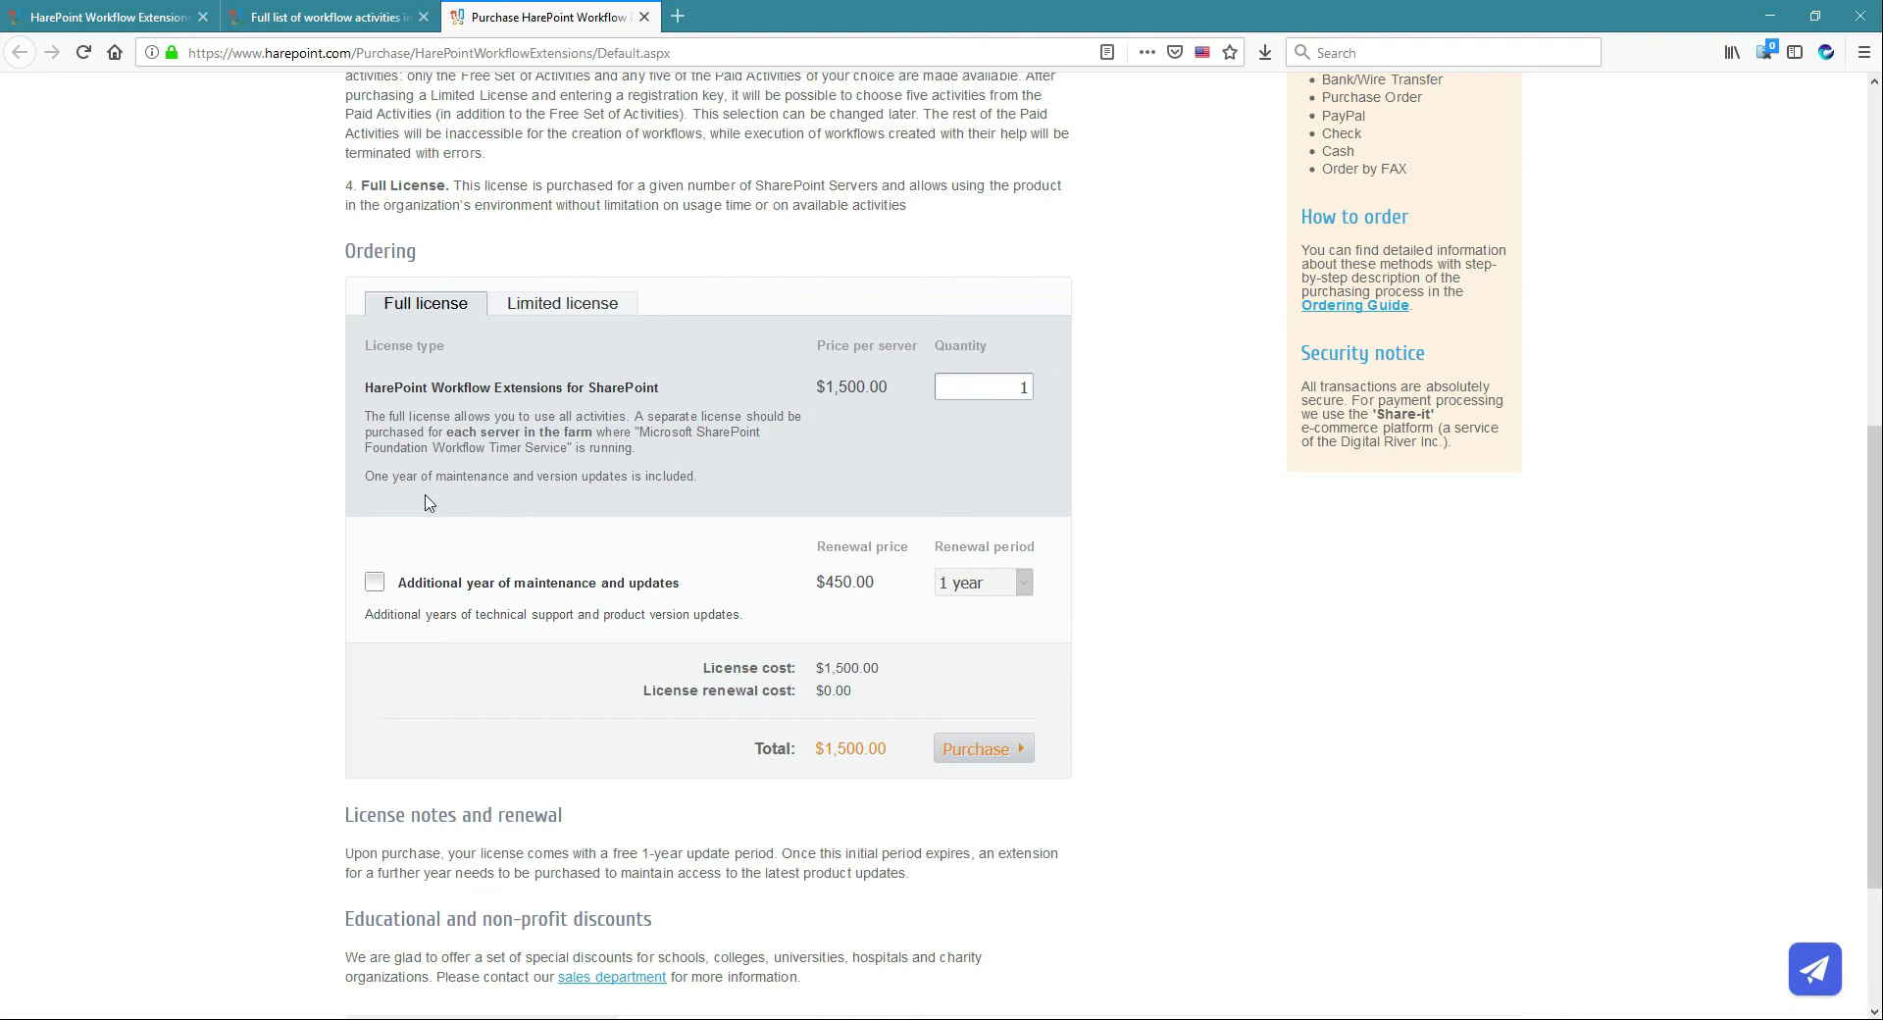
Step: Review the licensing page again, from the site navigation and license types down to the renewal notes and educational discounts
{"action": "scroll", "coordinate": [552, 591], "scroll_direction": "up", "scroll_amount": 6}
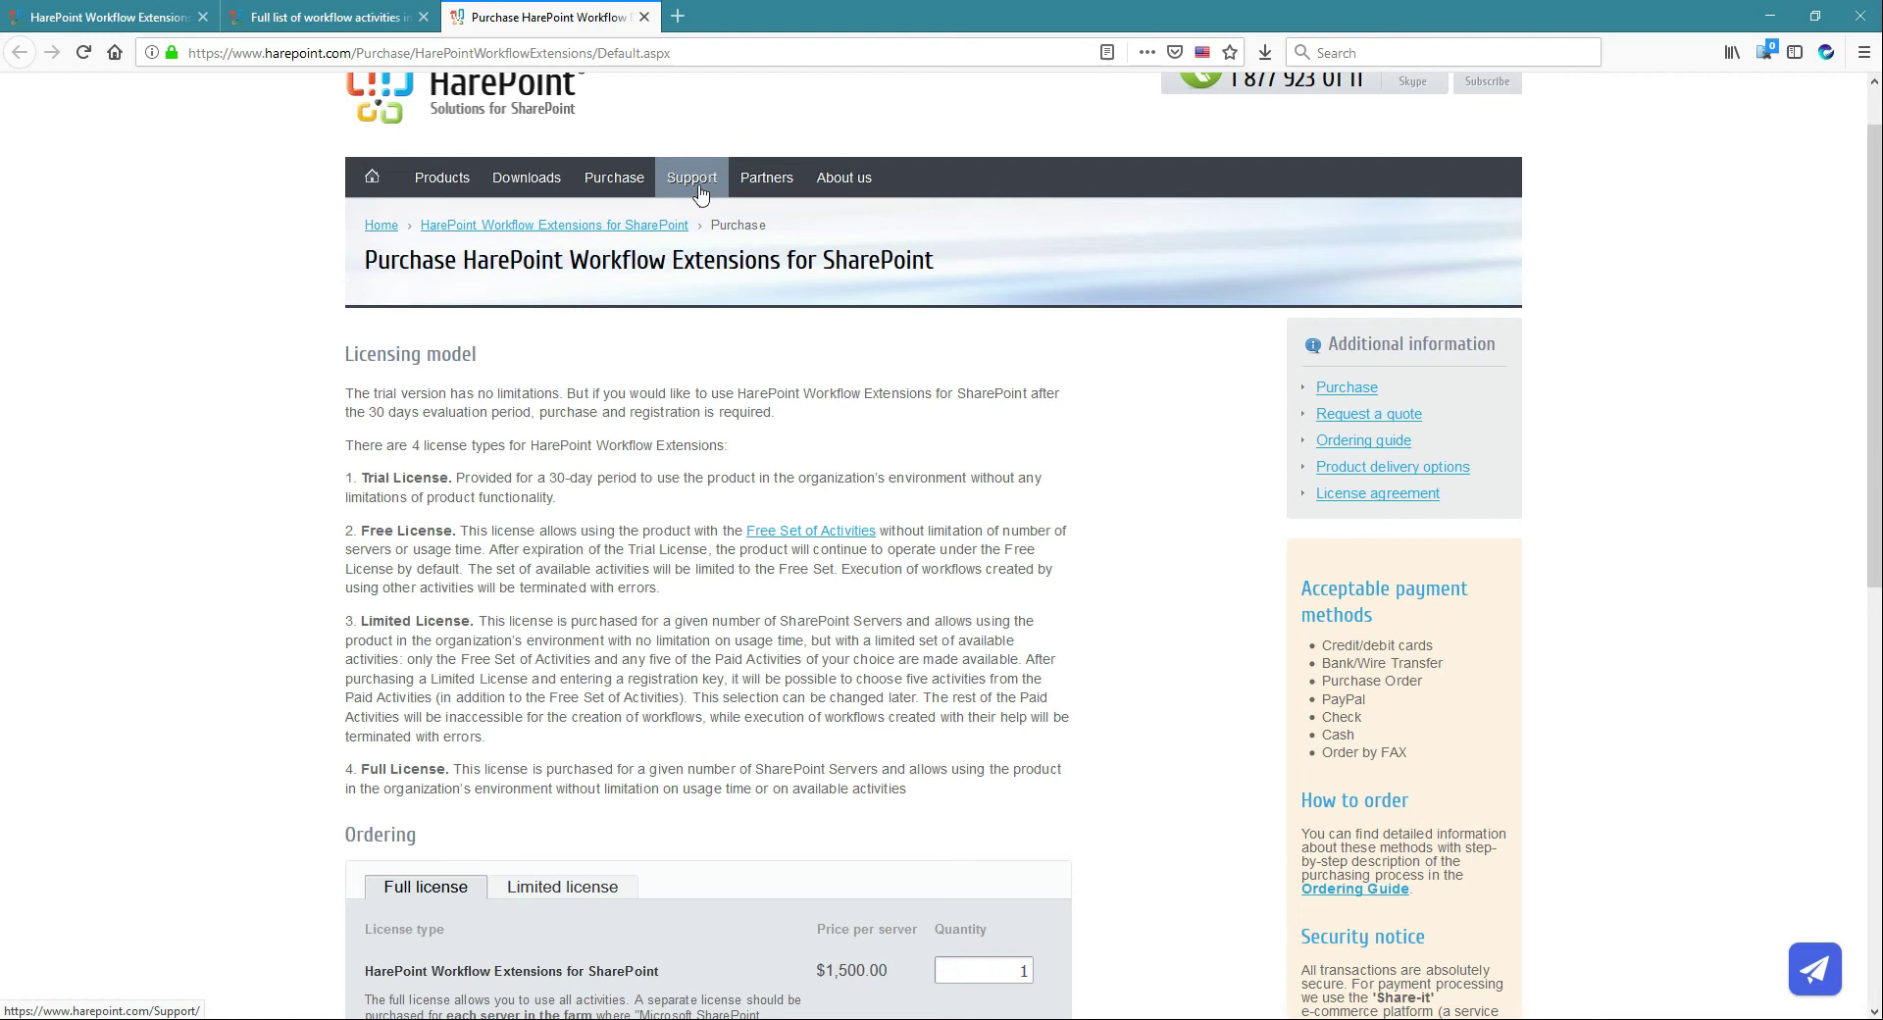
{"action": "scroll", "coordinate": [748, 657], "scroll_direction": "down", "scroll_amount": 4}
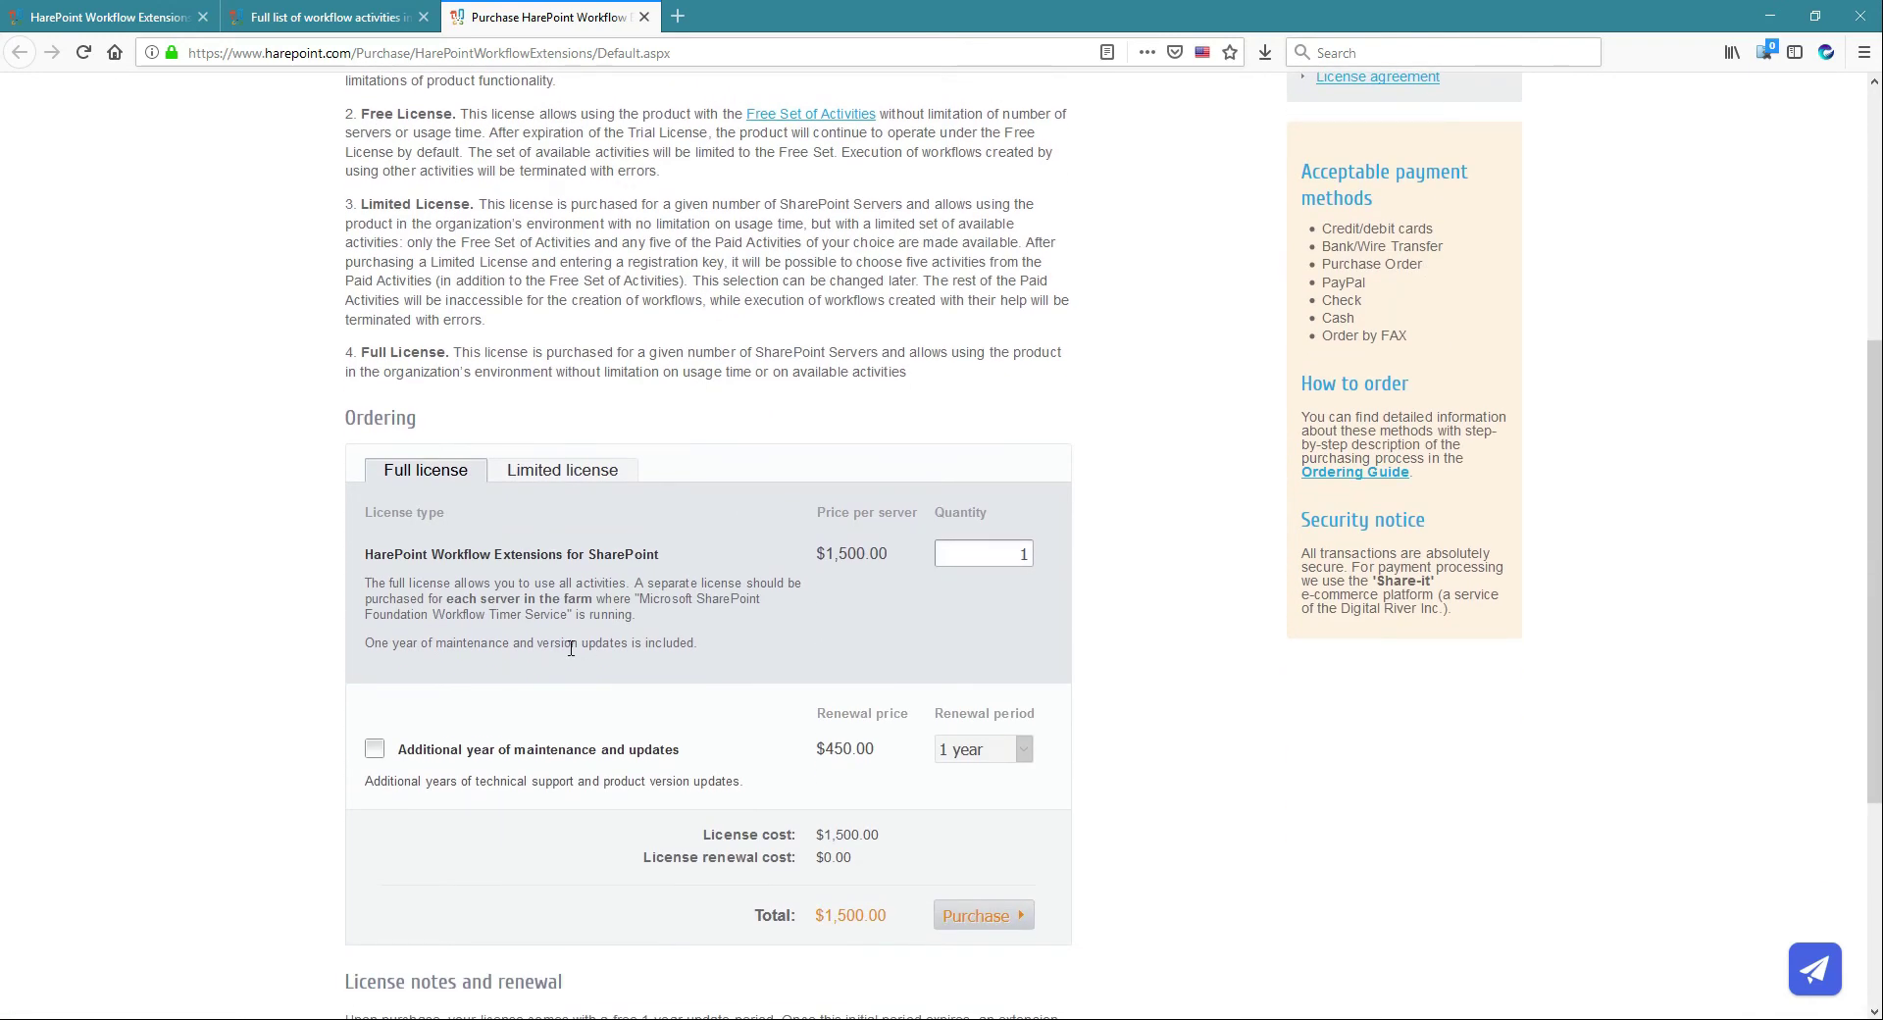
{"action": "scroll", "coordinate": [665, 650], "scroll_direction": "up", "scroll_amount": 1}
{"action": "scroll", "coordinate": [665, 651], "scroll_direction": "up", "scroll_amount": 3}
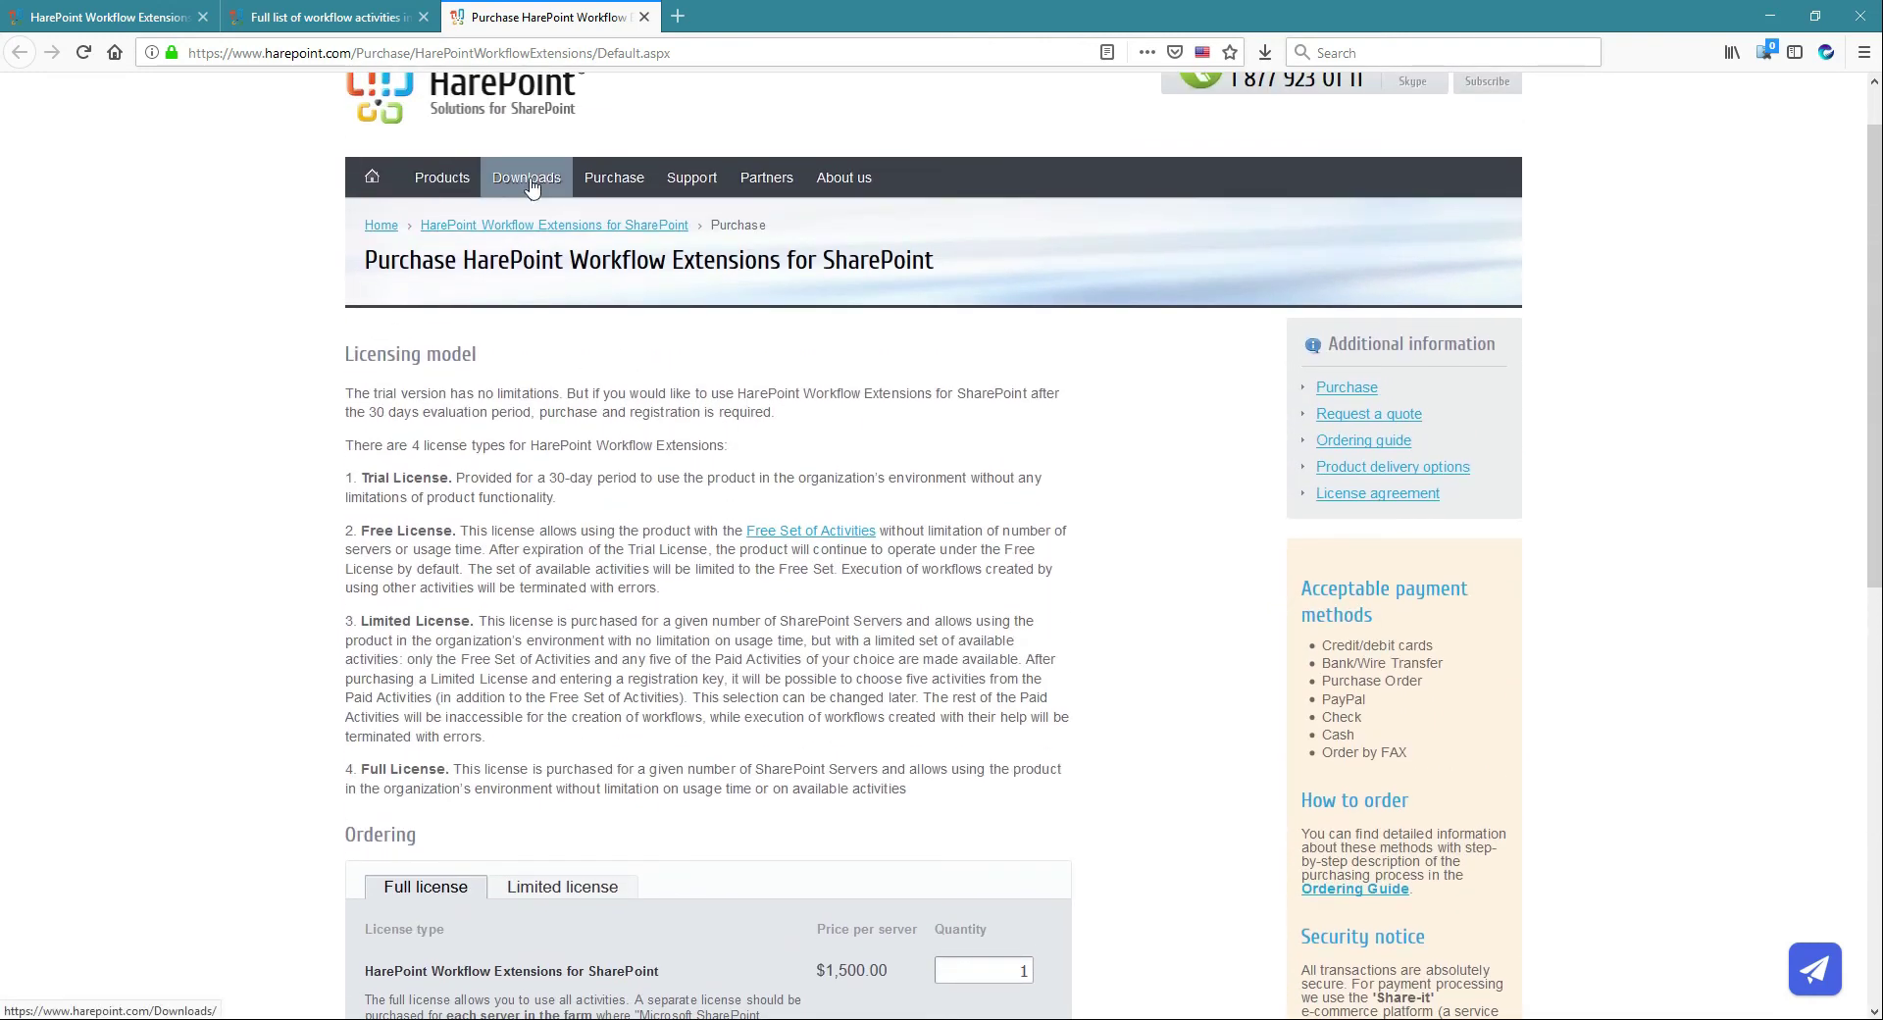
{"action": "scroll", "coordinate": [596, 582], "scroll_direction": "down", "scroll_amount": 4}
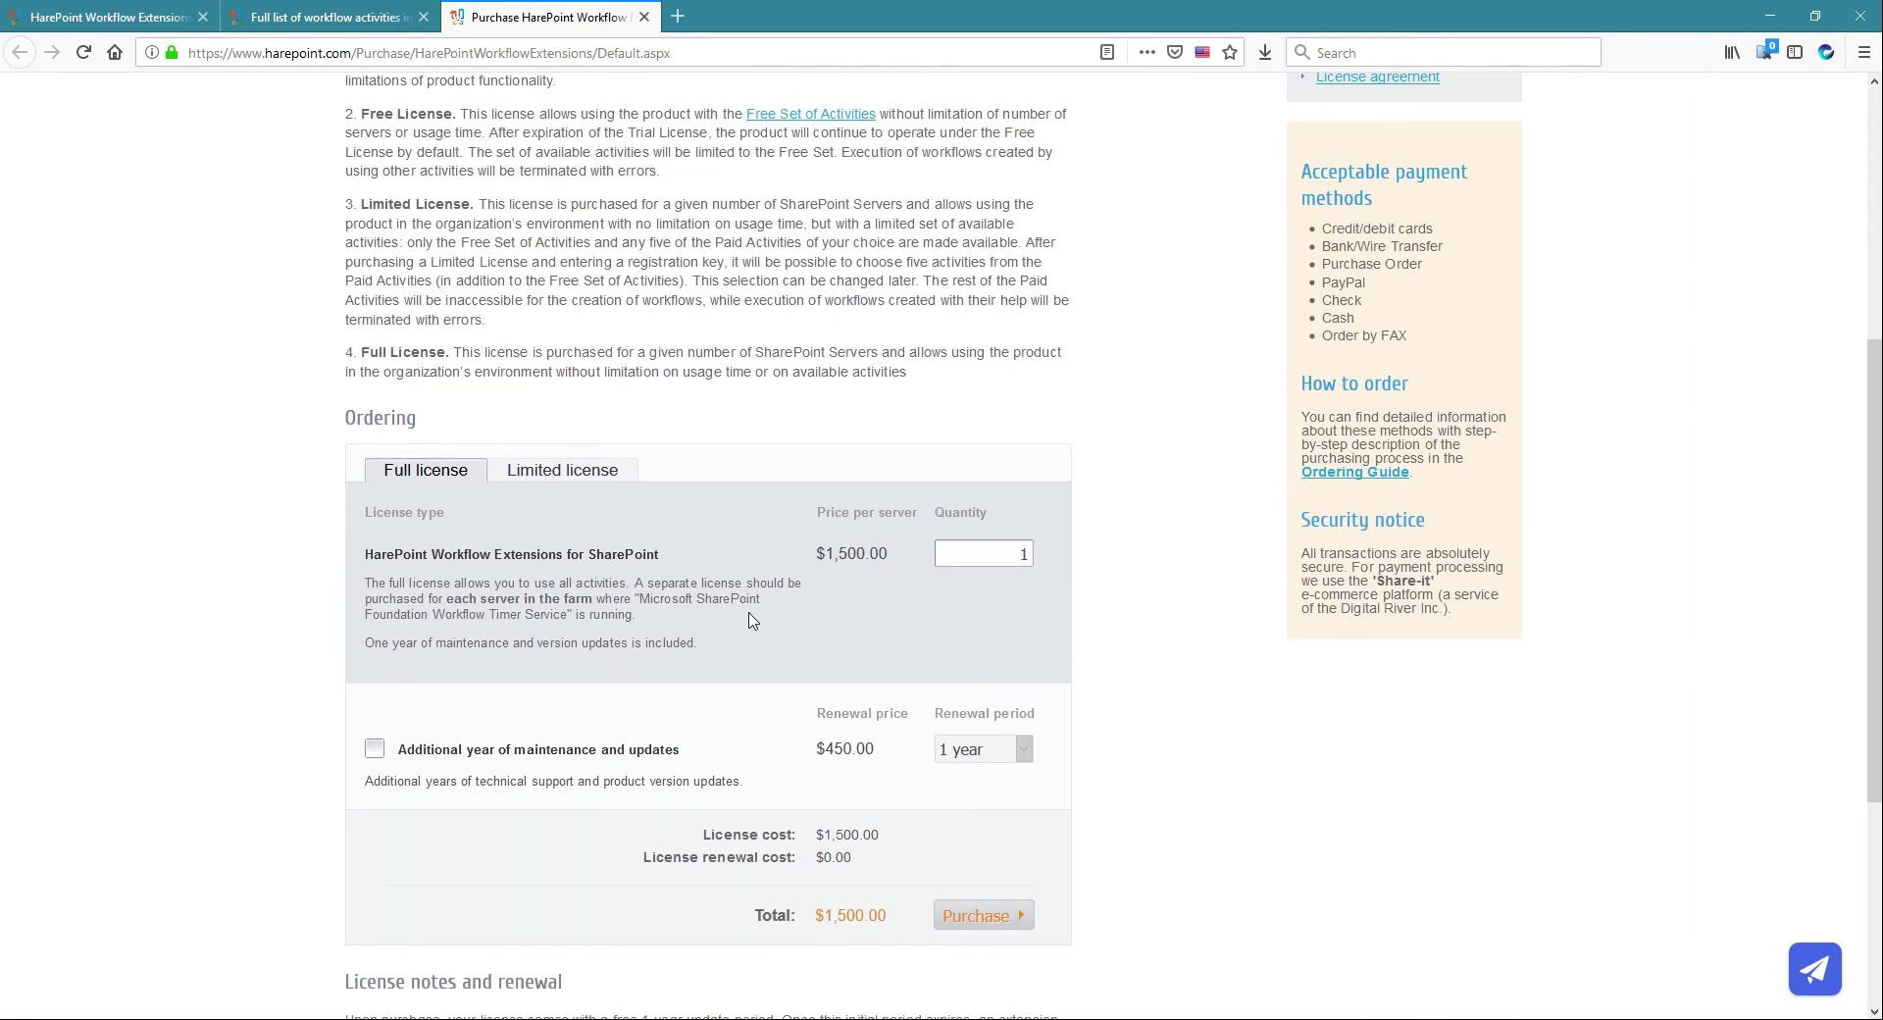
{"action": "scroll", "coordinate": [751, 620], "scroll_direction": "down", "scroll_amount": 2}
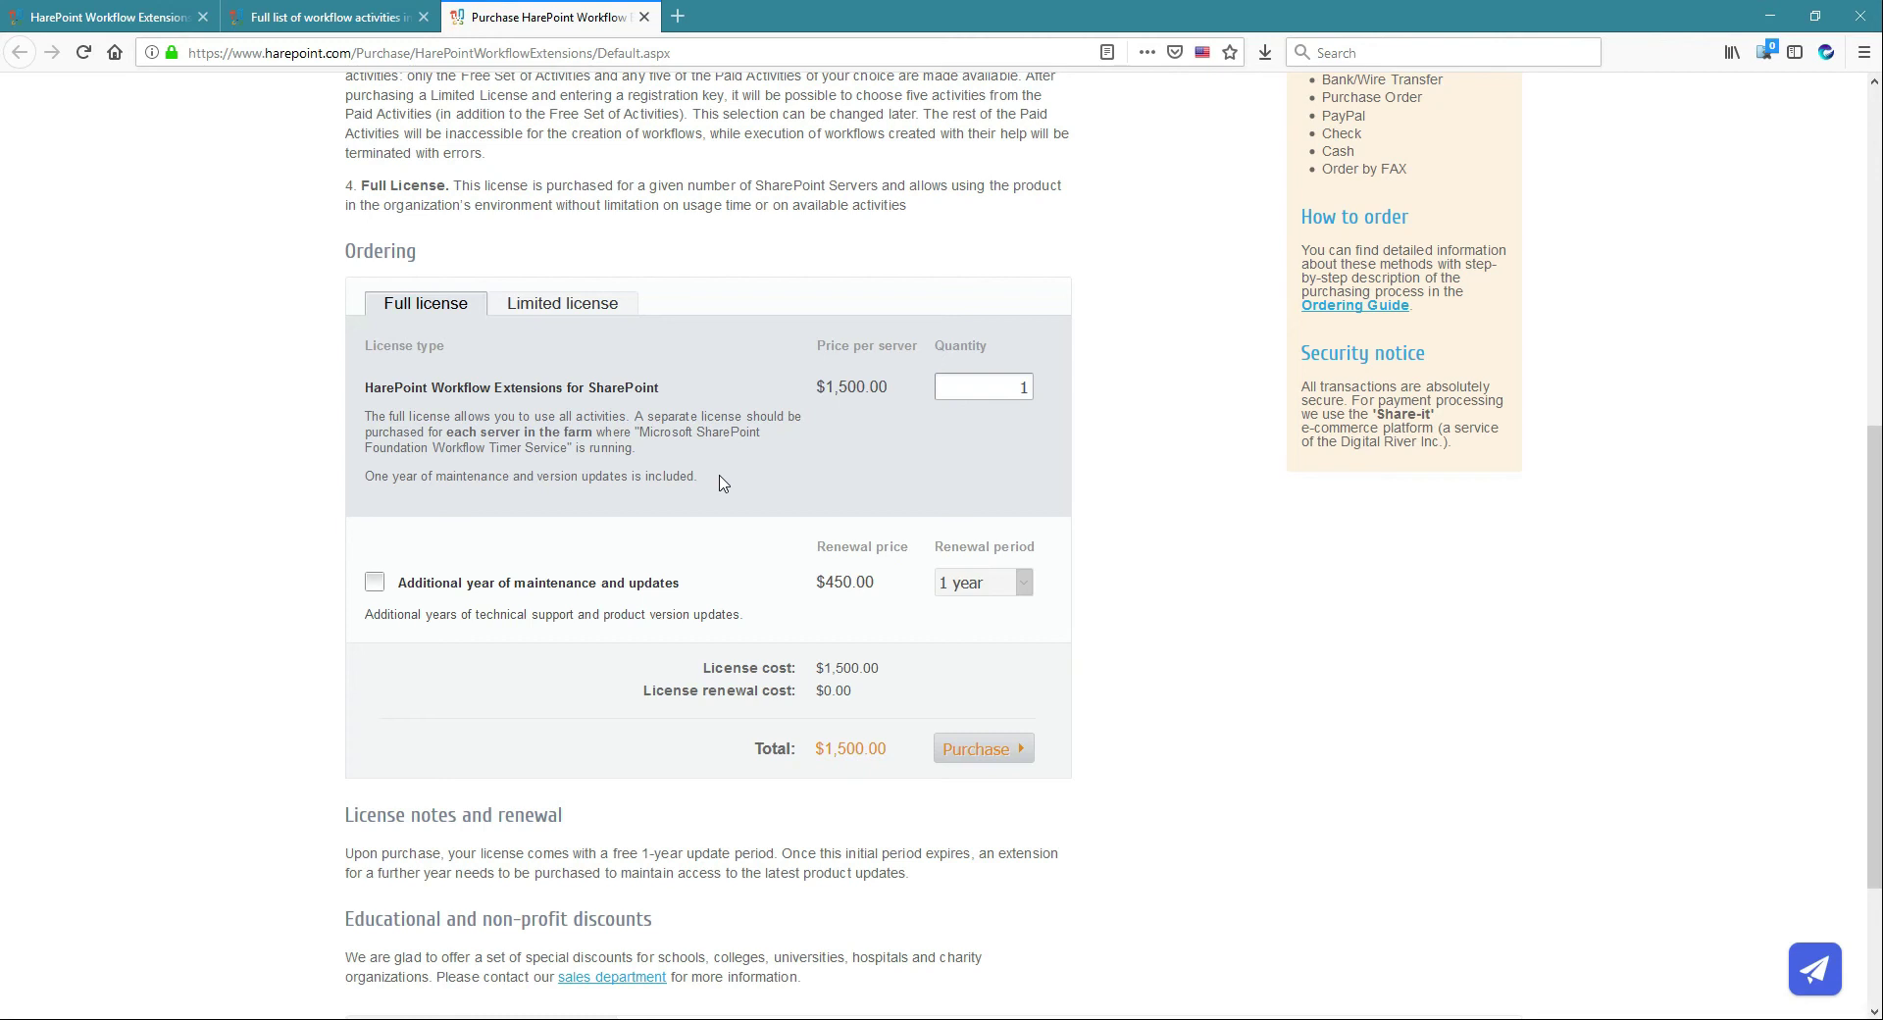
{"action": "scroll", "coordinate": [721, 481], "scroll_direction": "down", "scroll_amount": 3}
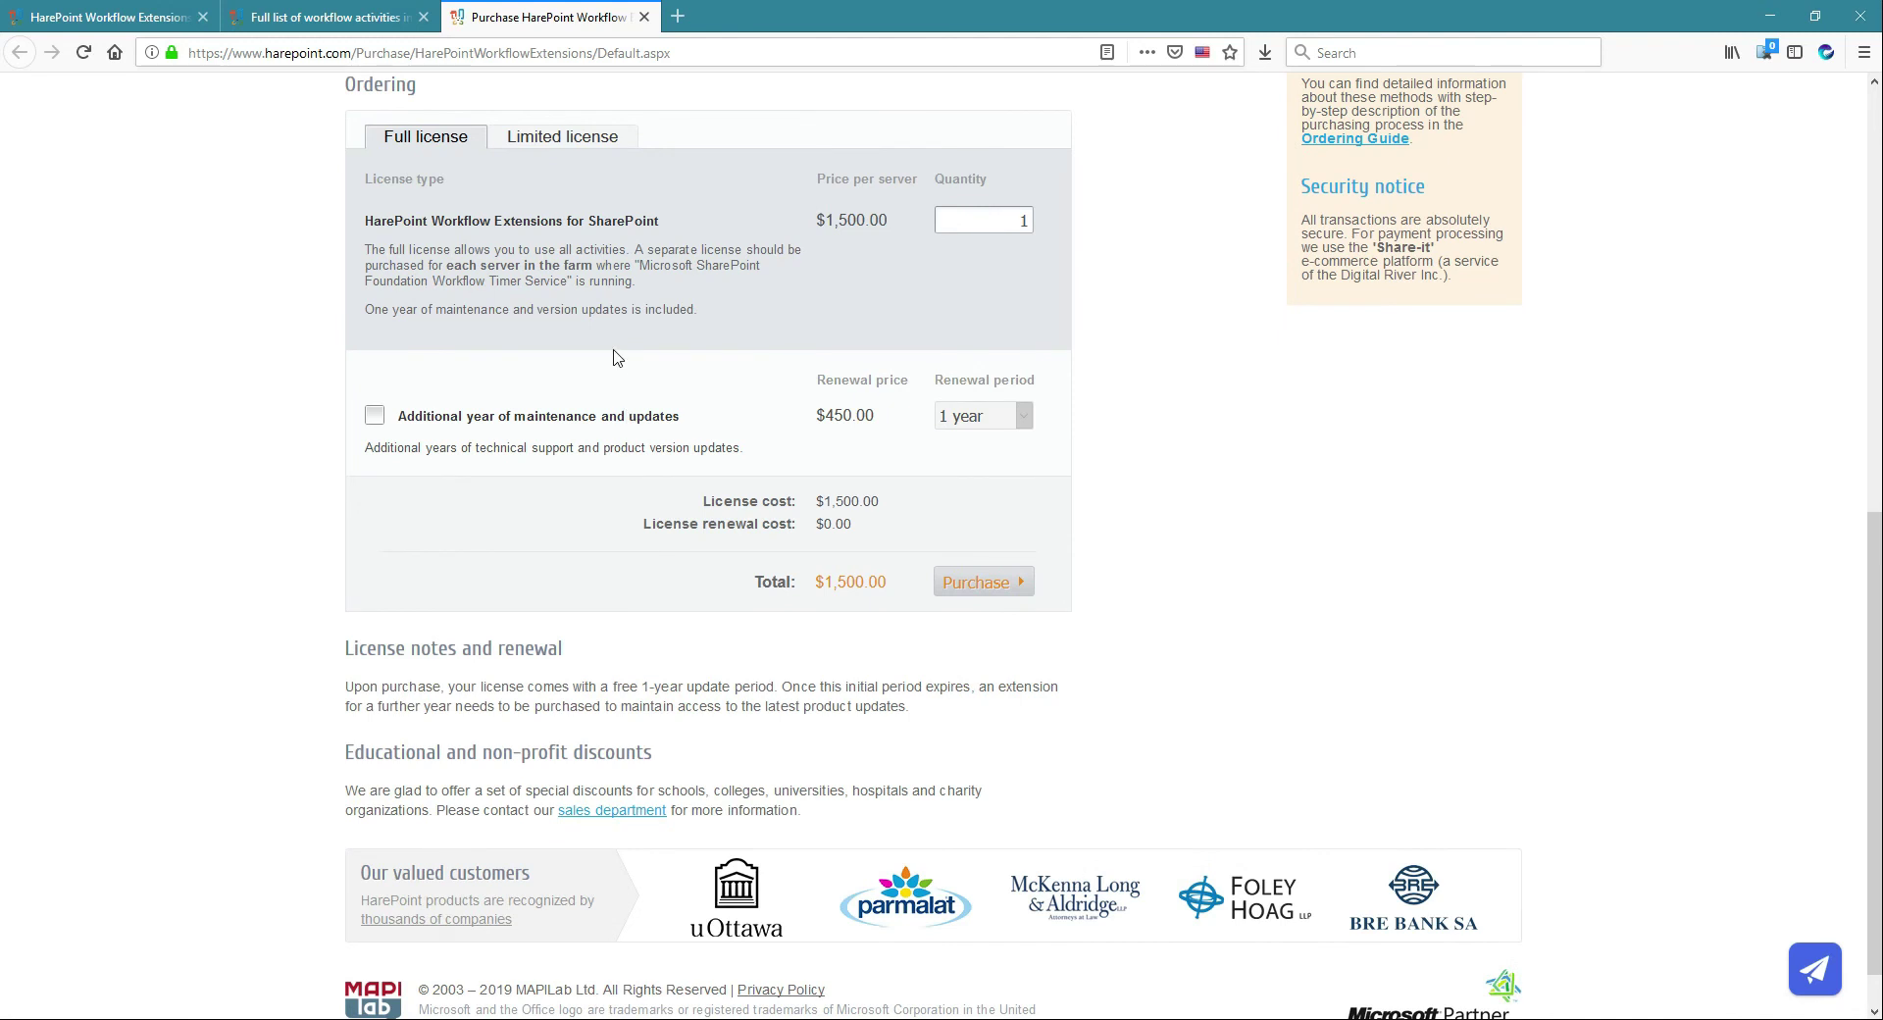